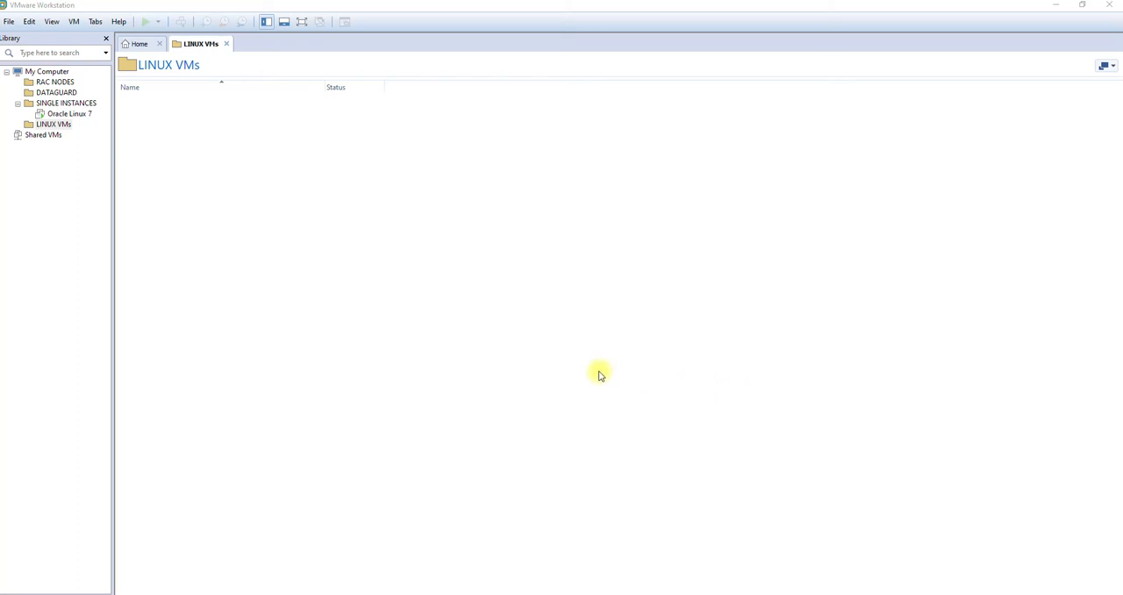
Step: Start a custom new virtual machine with Workstation 14.x compatibility, leaving the operating system for a separate installation
right_click(44, 172)
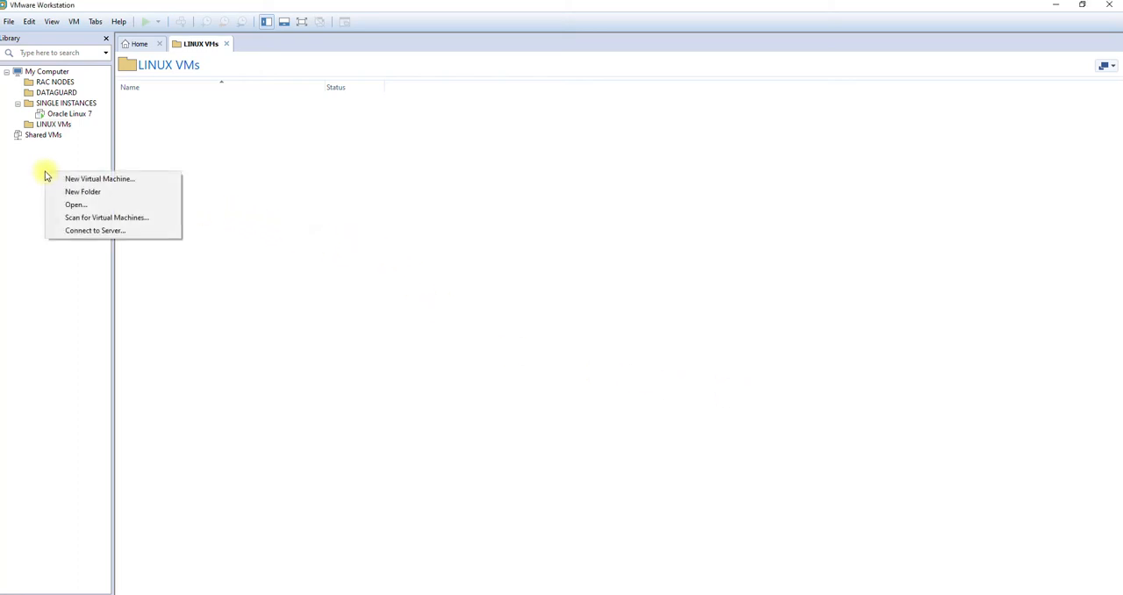
left_click(99, 181)
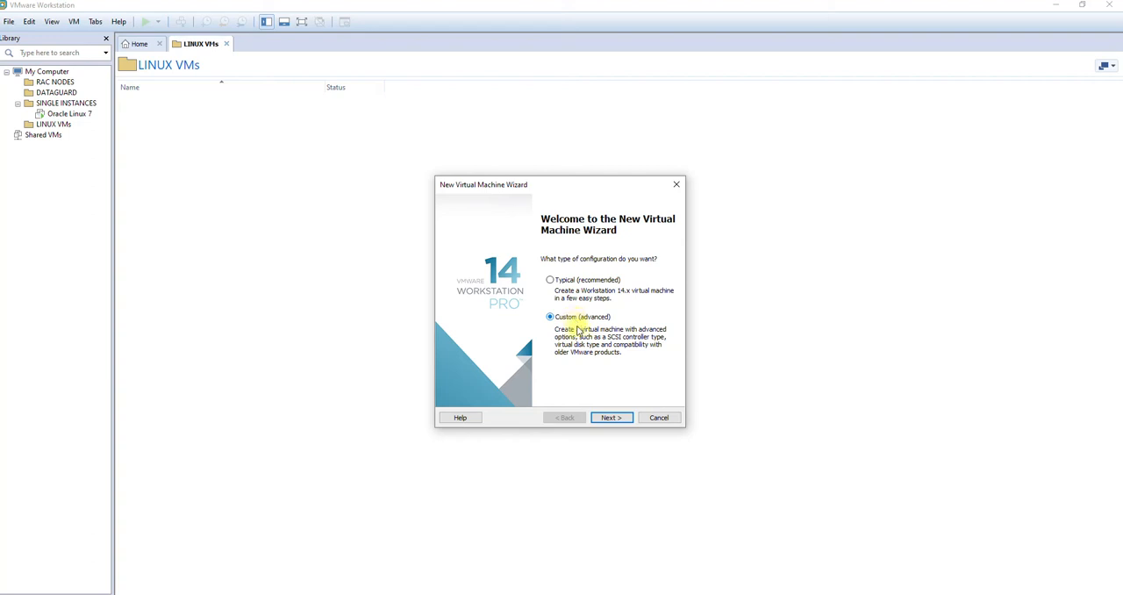
left_click(611, 418)
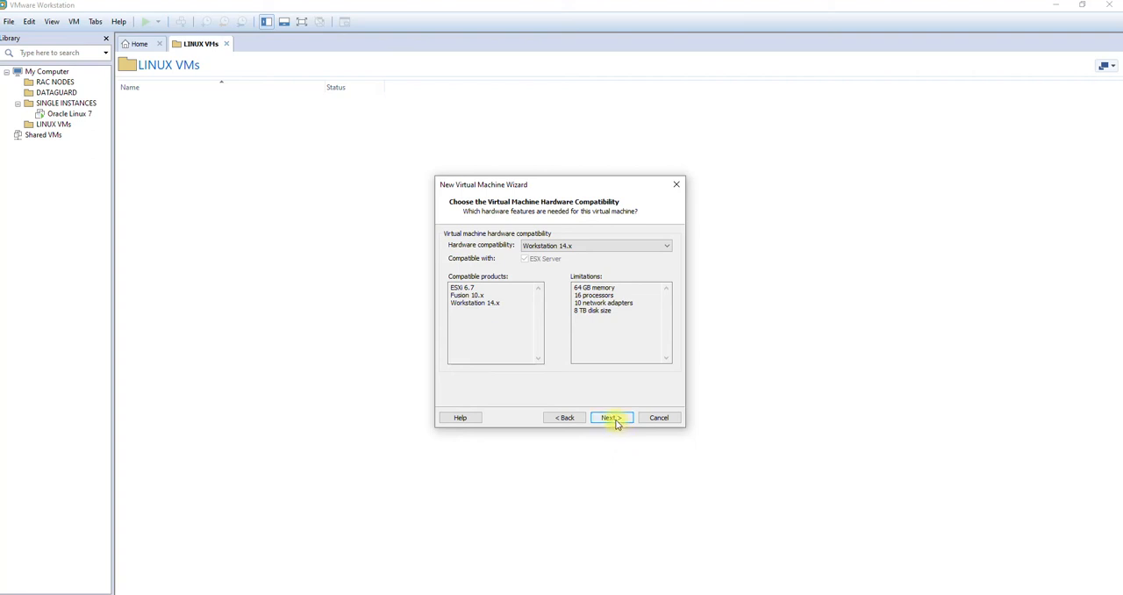
left_click(610, 417)
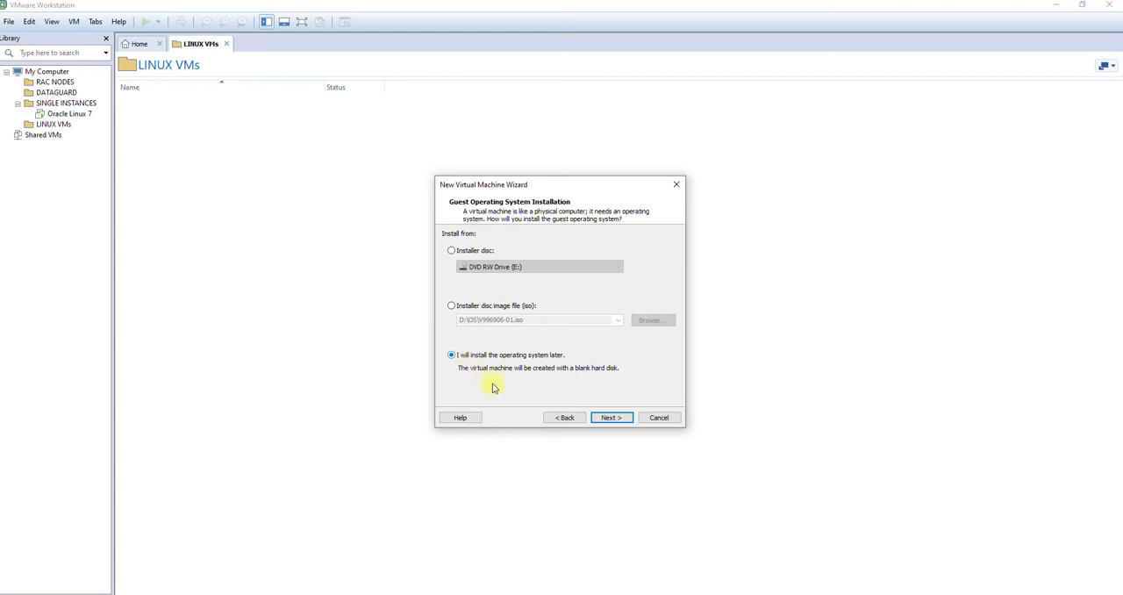
left_click(606, 419)
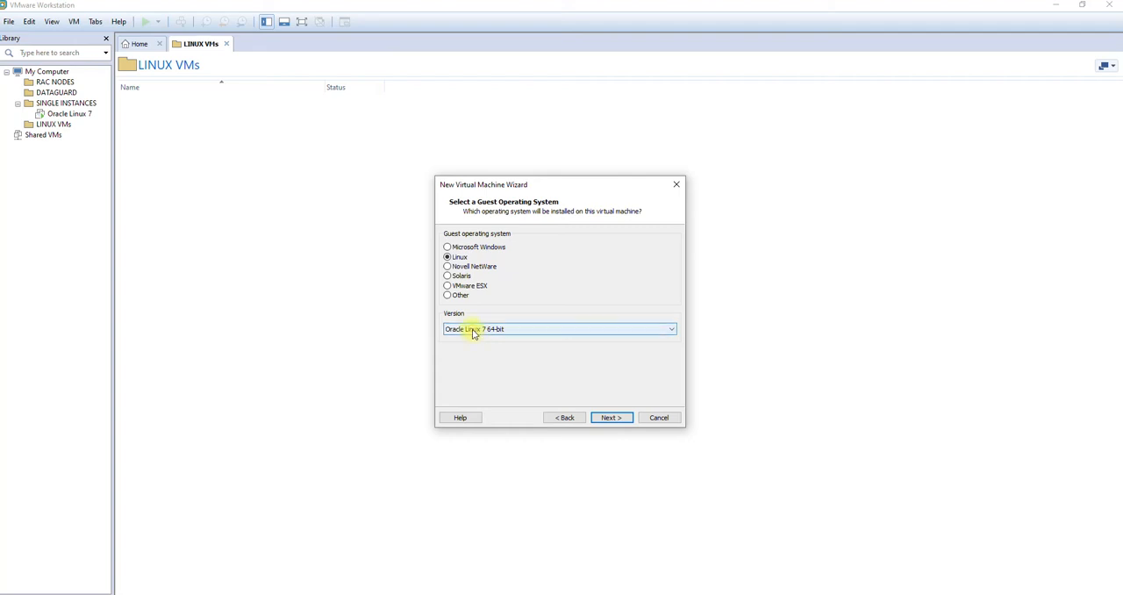
Step: Choose Oracle Linux 7 64-bit as the Linux guest operating system version
left_click(496, 332)
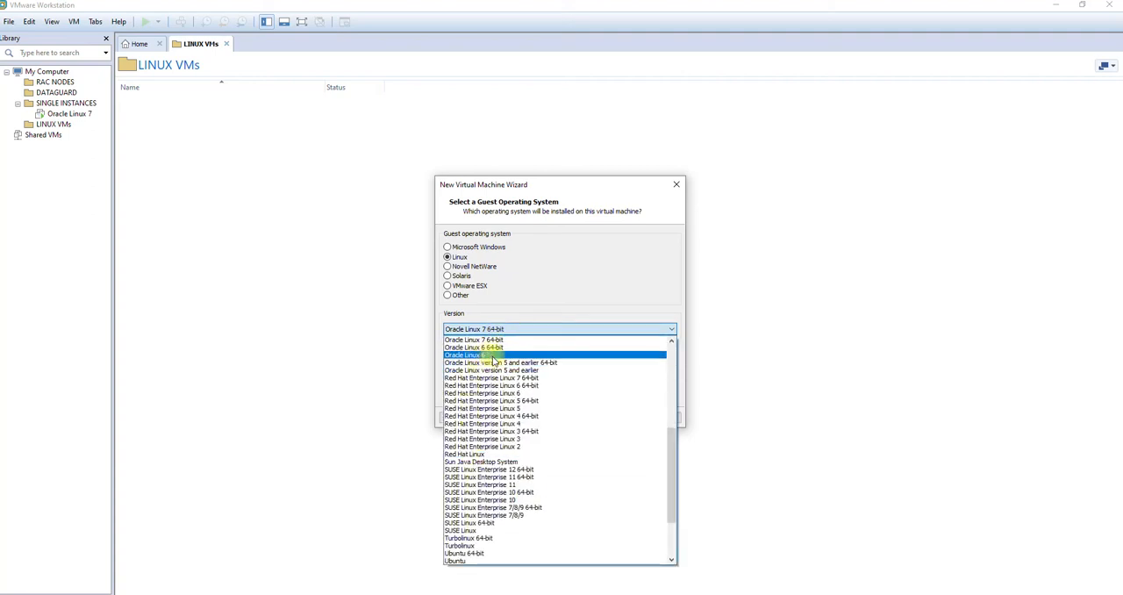
scroll(496, 361, "up", 1)
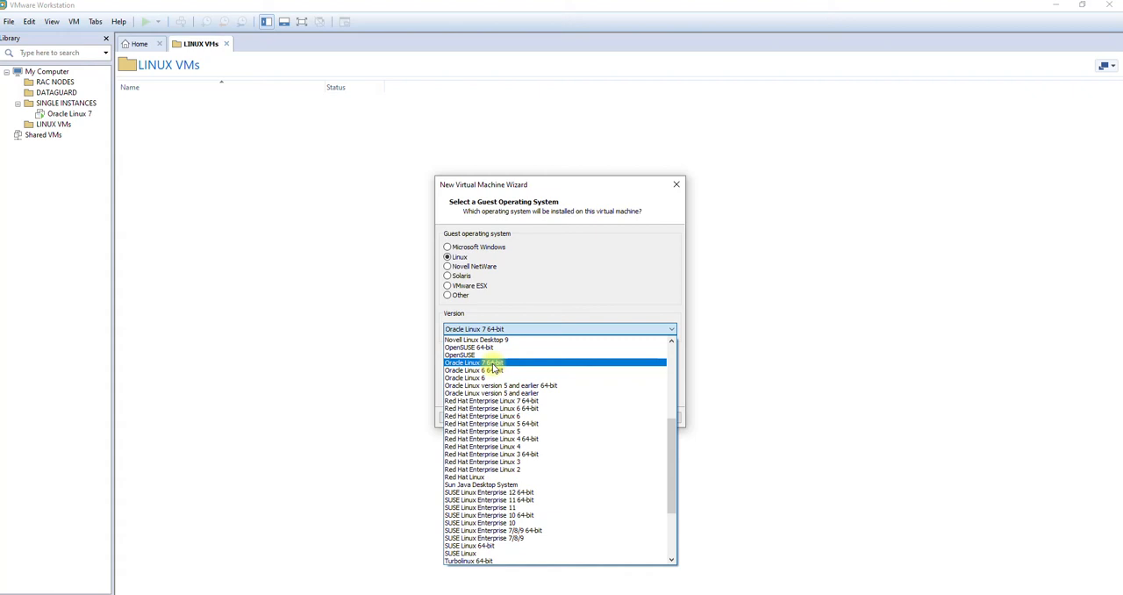
left_click(493, 363)
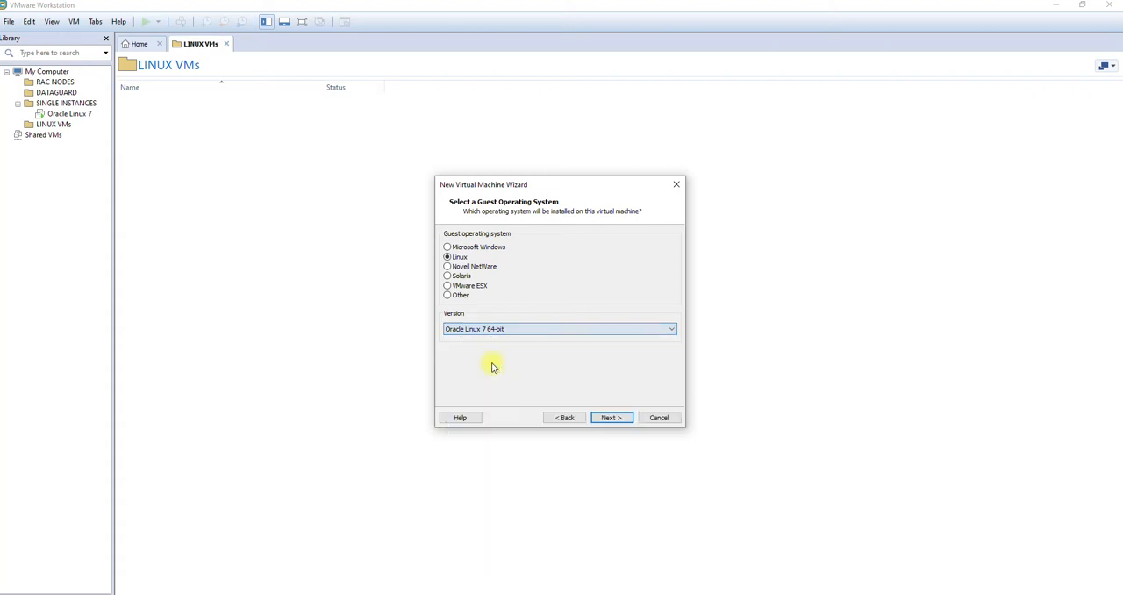
left_click(616, 418)
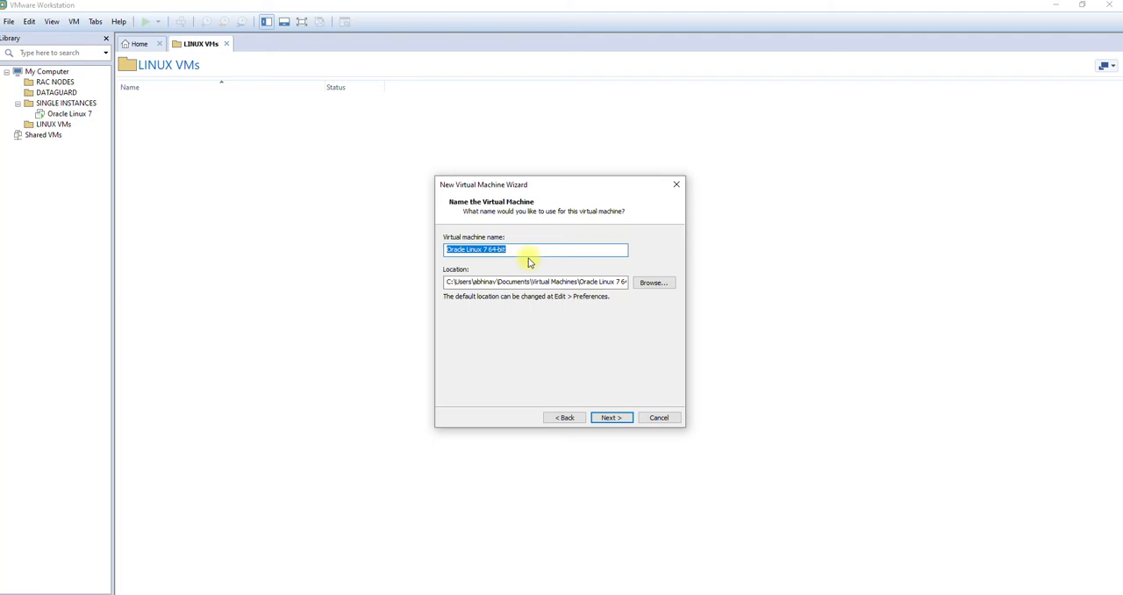
Step: Name the virtual machine Oracle Linux 8
type("Oracle ")
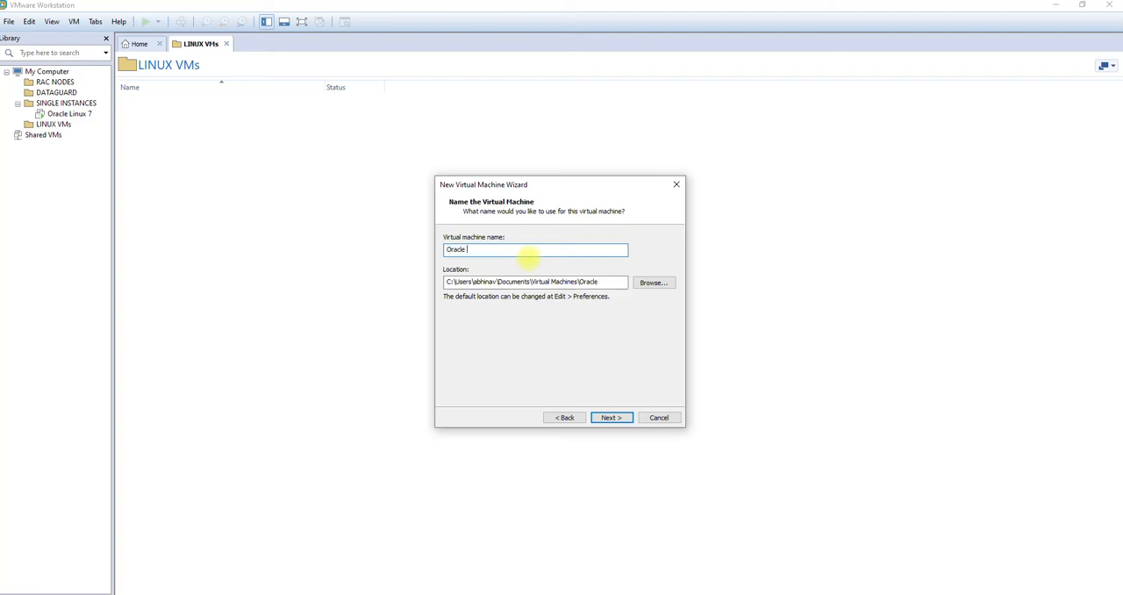
type("Linux 8")
Step: Create a new folder named OL8 on VM DRIVE (F:) and use it as the virtual machine's location
left_click(665, 290)
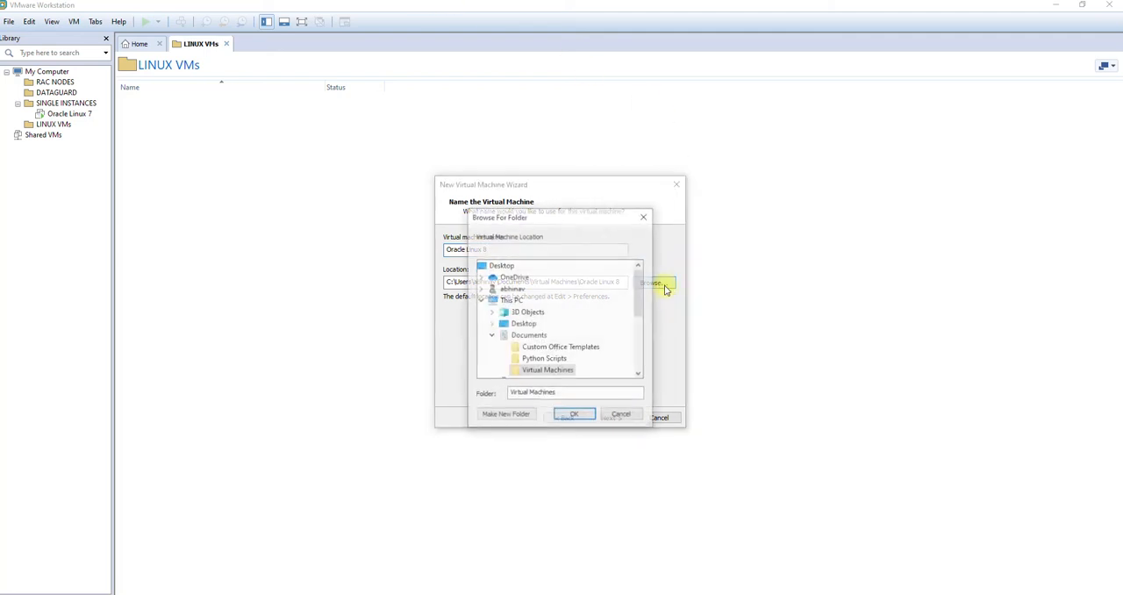
scroll(626, 297, "down", 5)
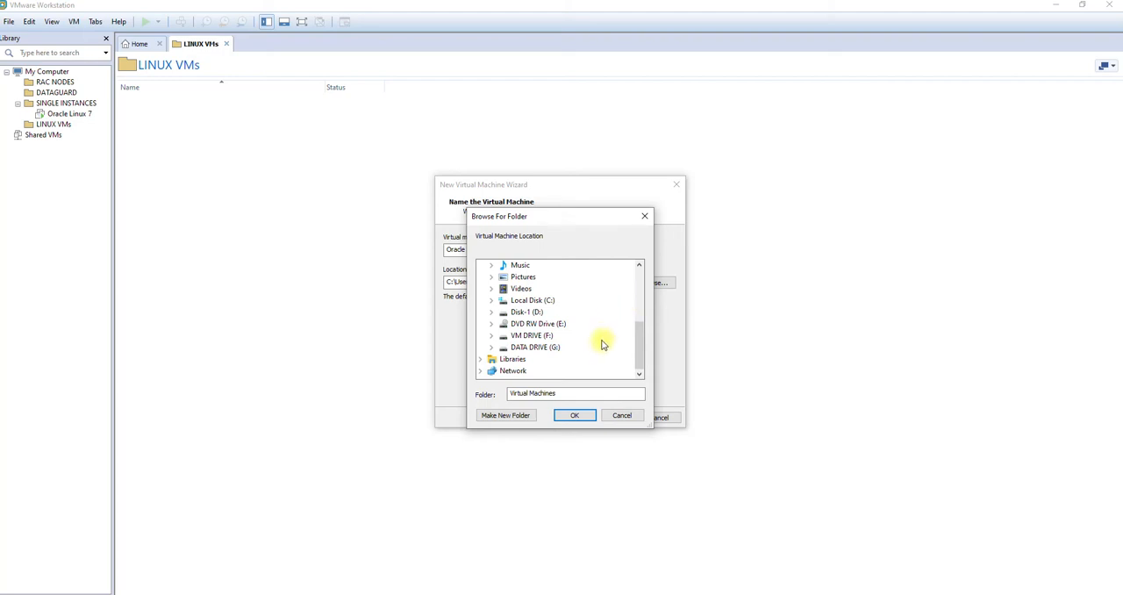
double_click(547, 337)
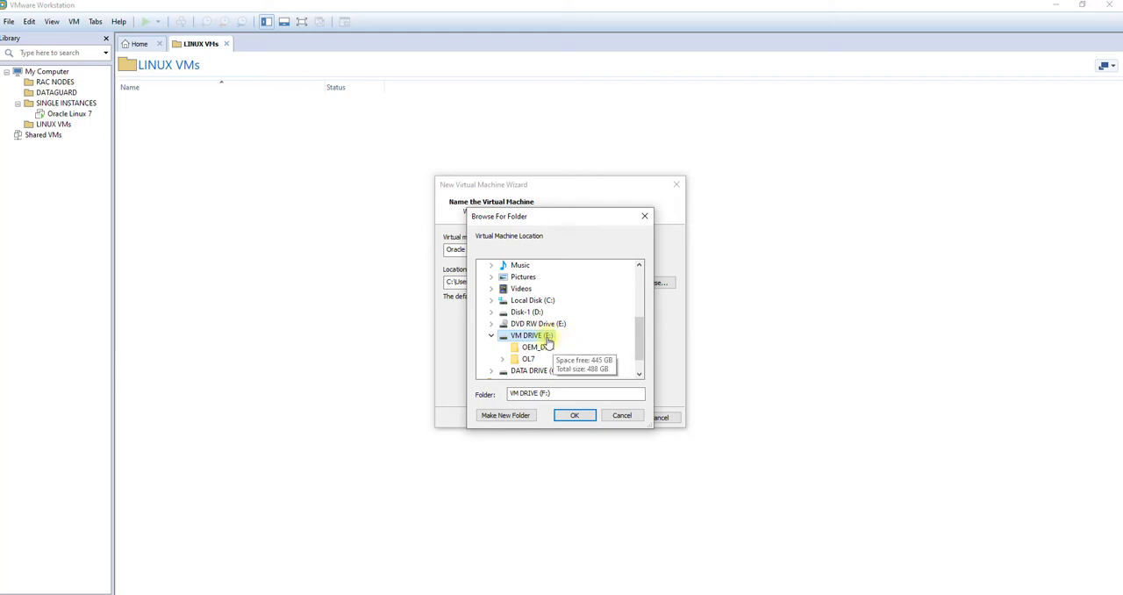
left_click(524, 419)
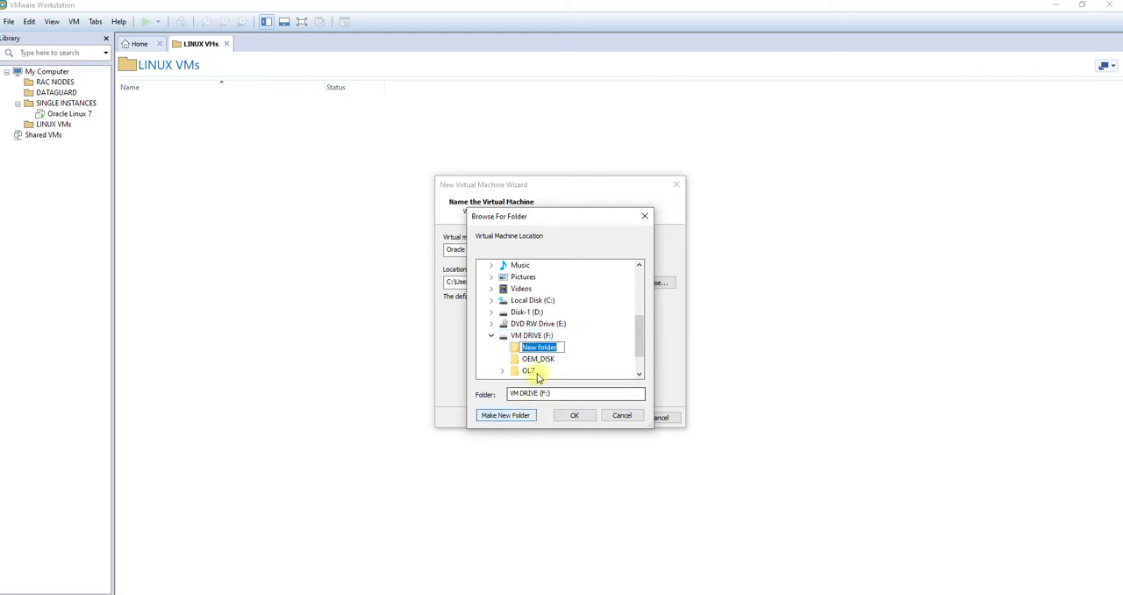
type("OL8")
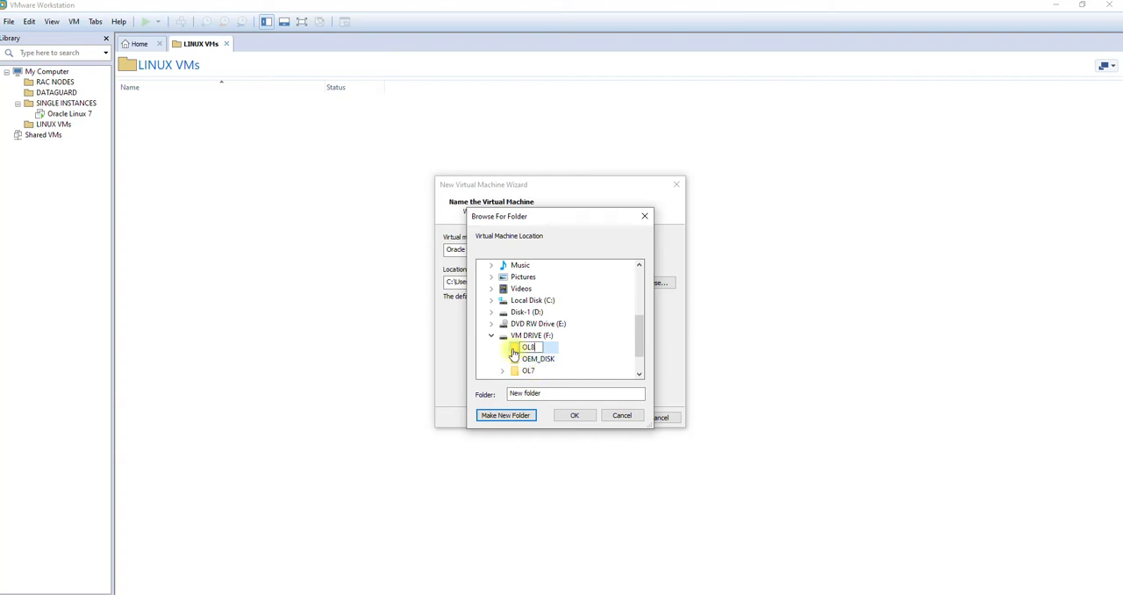
key("Return")
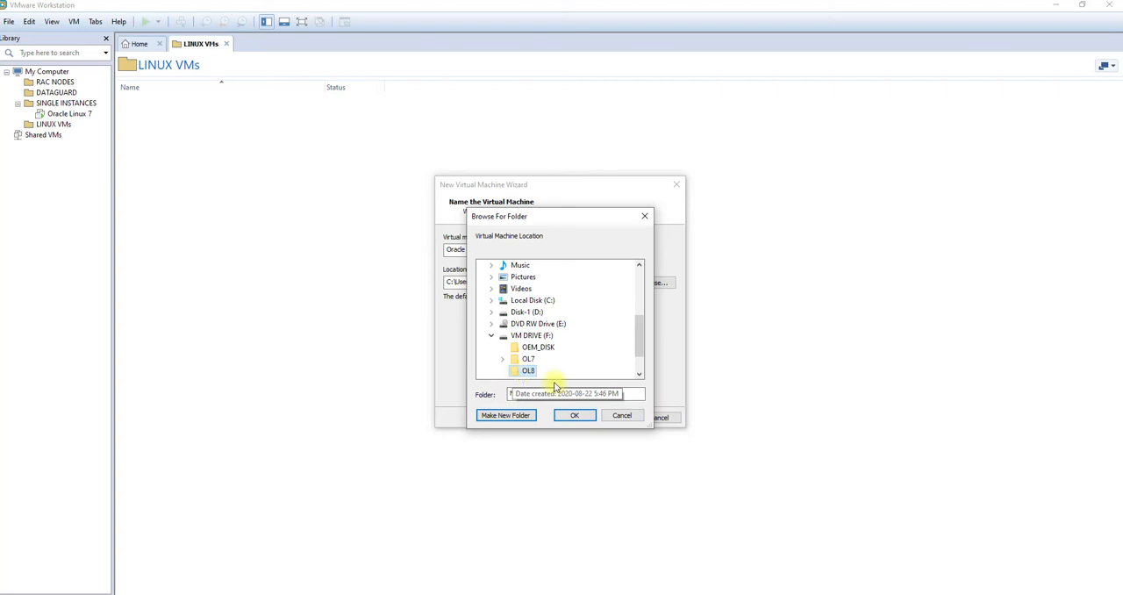
left_click(579, 416)
left_click(605, 418)
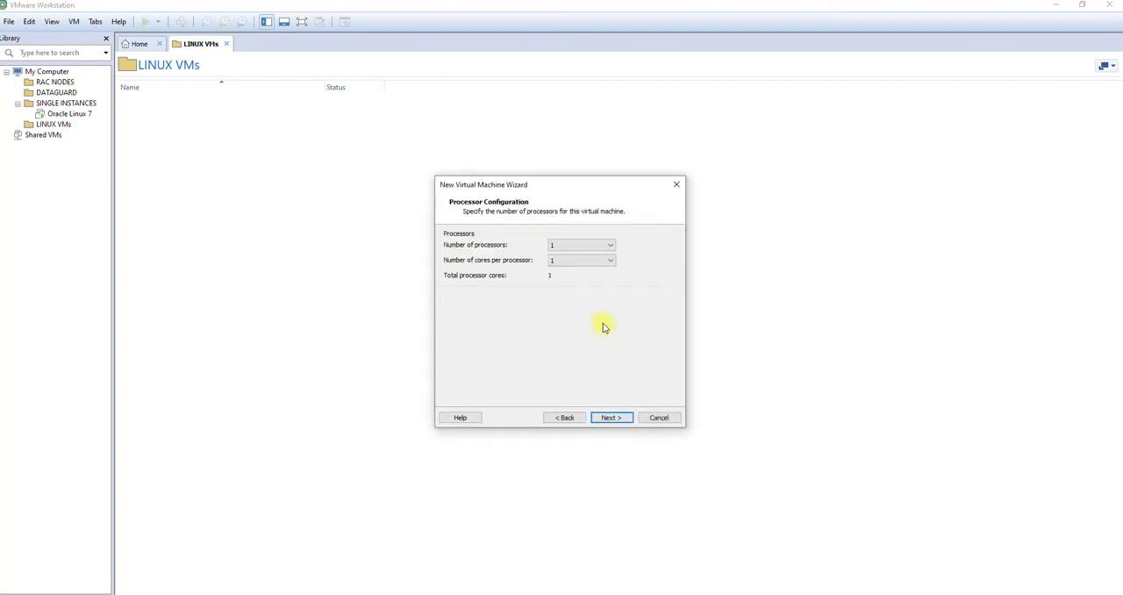
Step: Configure the virtual machine with 2 processors and 2 cores per processor
left_click(601, 246)
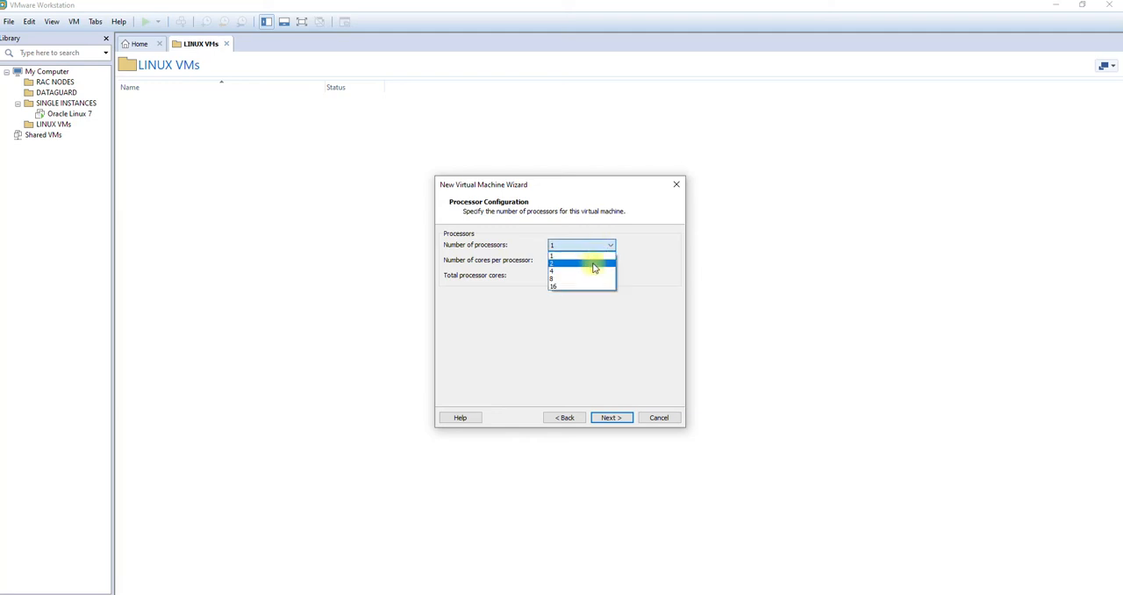
left_click(594, 264)
left_click(596, 261)
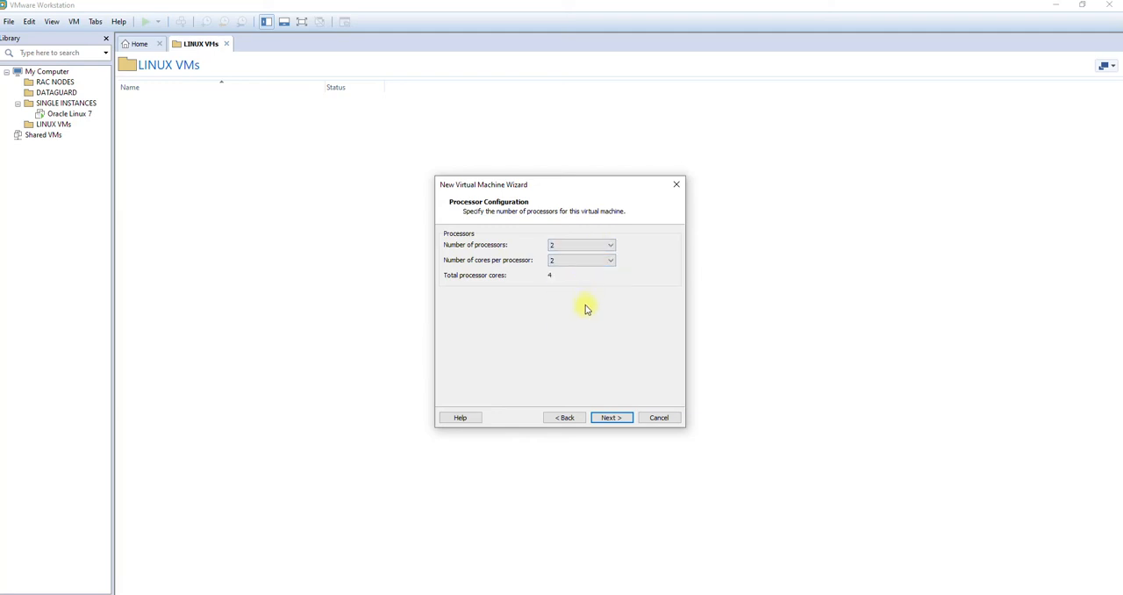
left_click(612, 418)
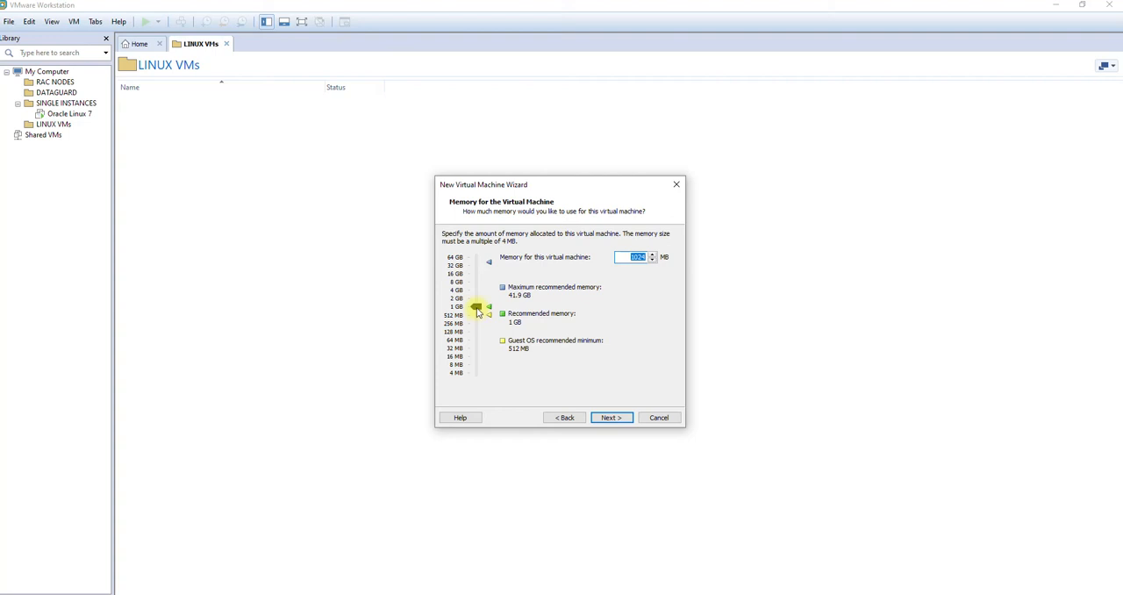
Step: Raise the virtual machine's memory allocation to 10084 MB
left_click_drag(478, 309, 474, 293)
left_click_drag(478, 294, 478, 284)
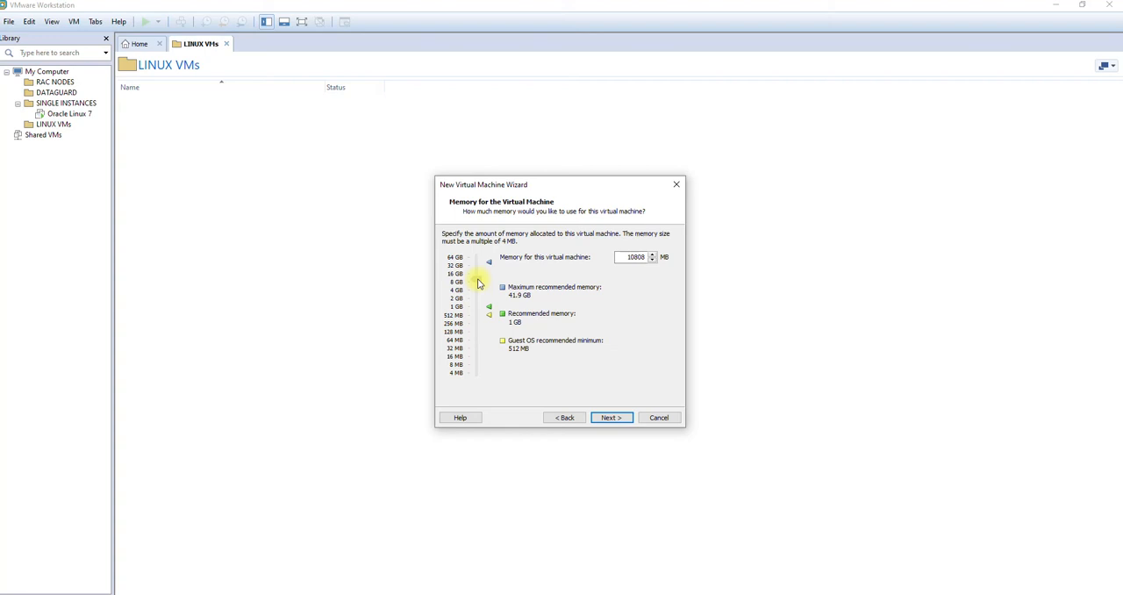
left_click_drag(478, 284, 478, 284)
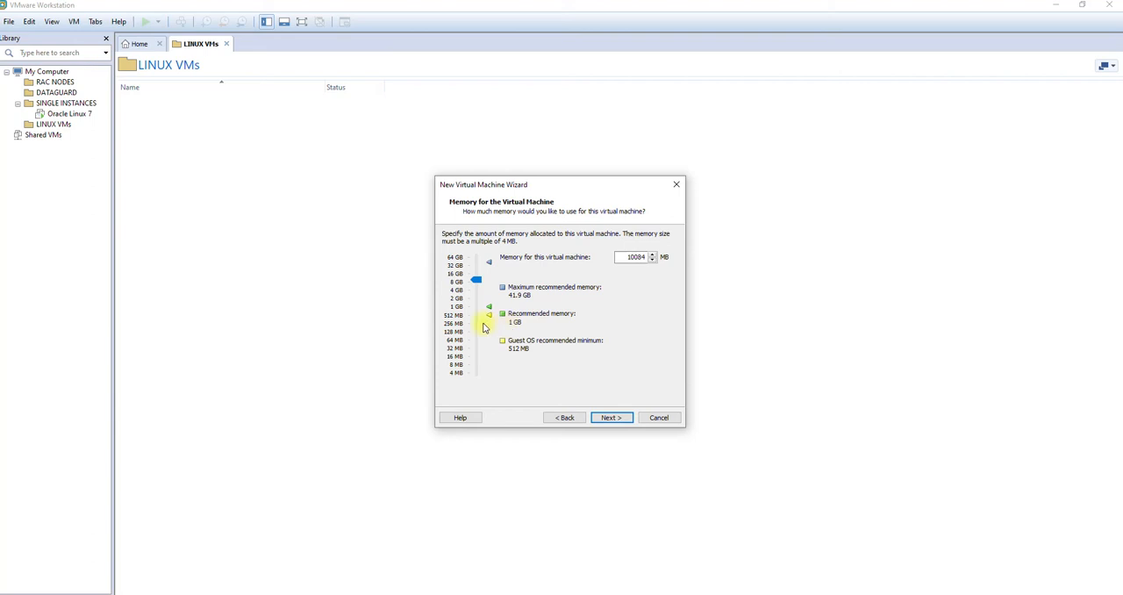
left_click(610, 420)
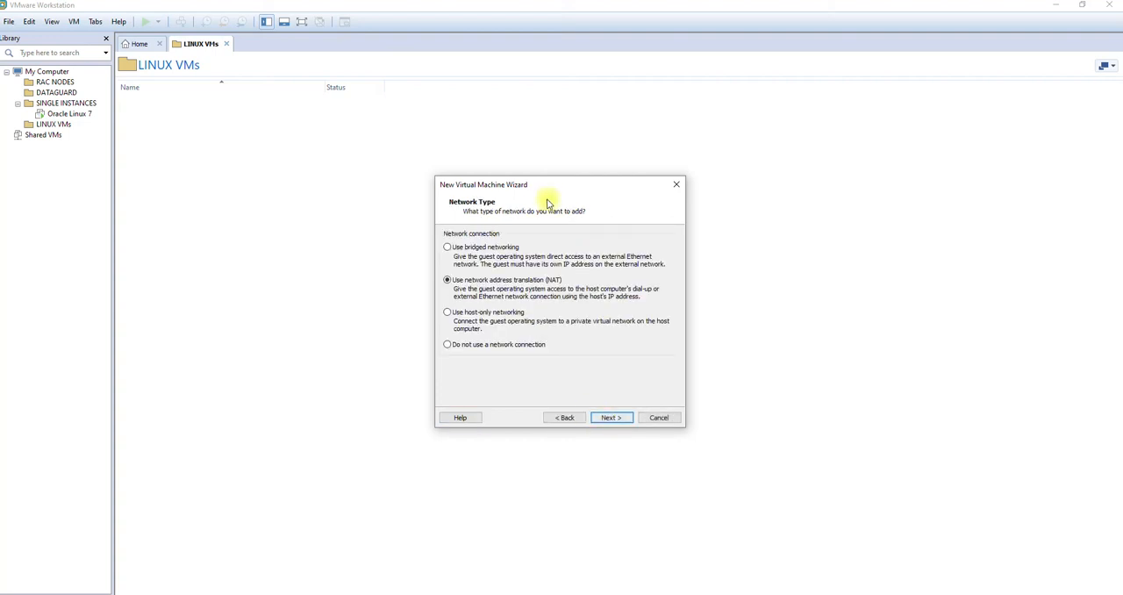
Step: Use bridged networking and accept the recommended LSI Logic controller with a new SCSI virtual disk
left_click(508, 248)
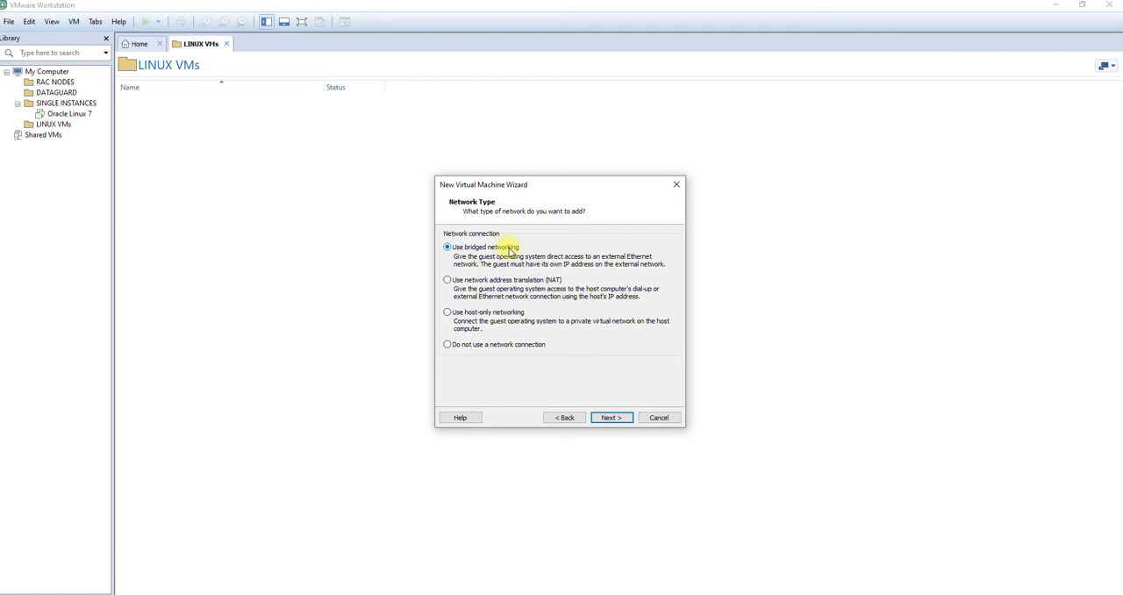
left_click(612, 418)
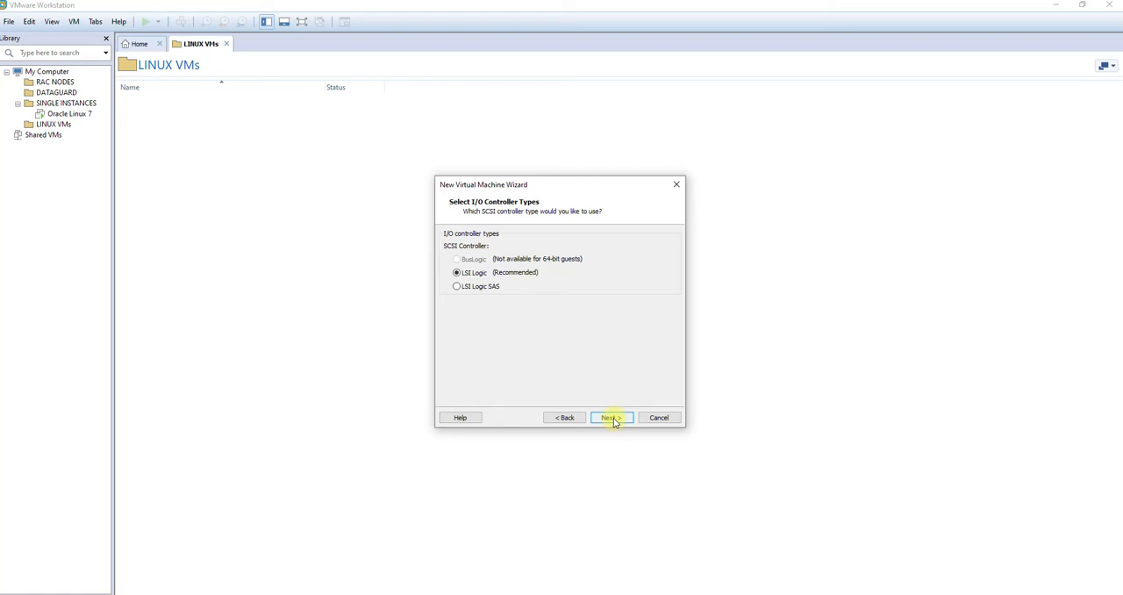
left_click(612, 418)
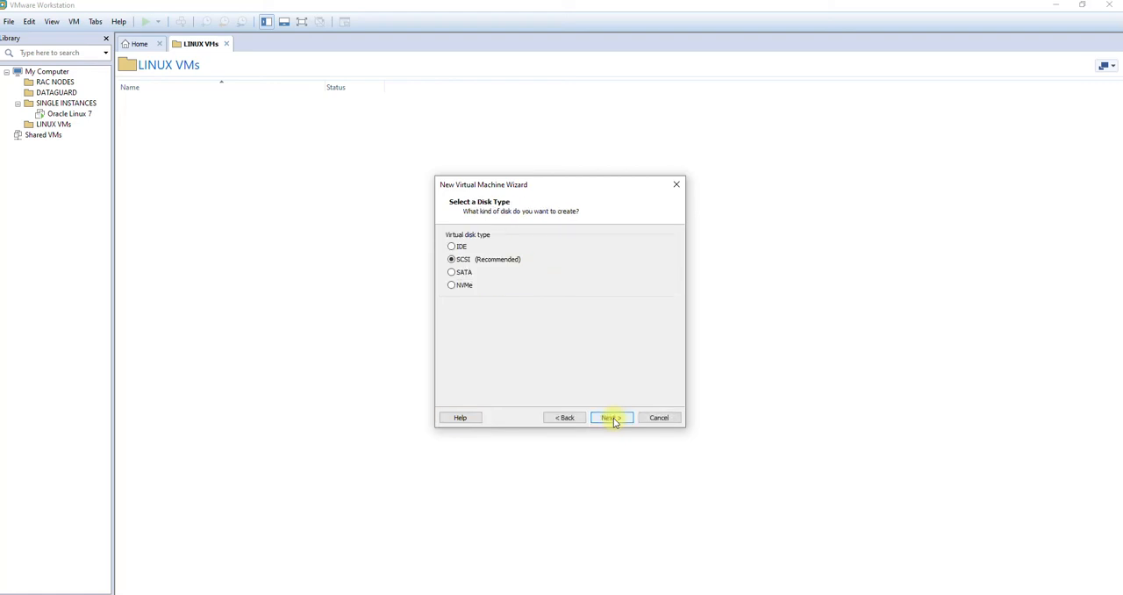
left_click(611, 418)
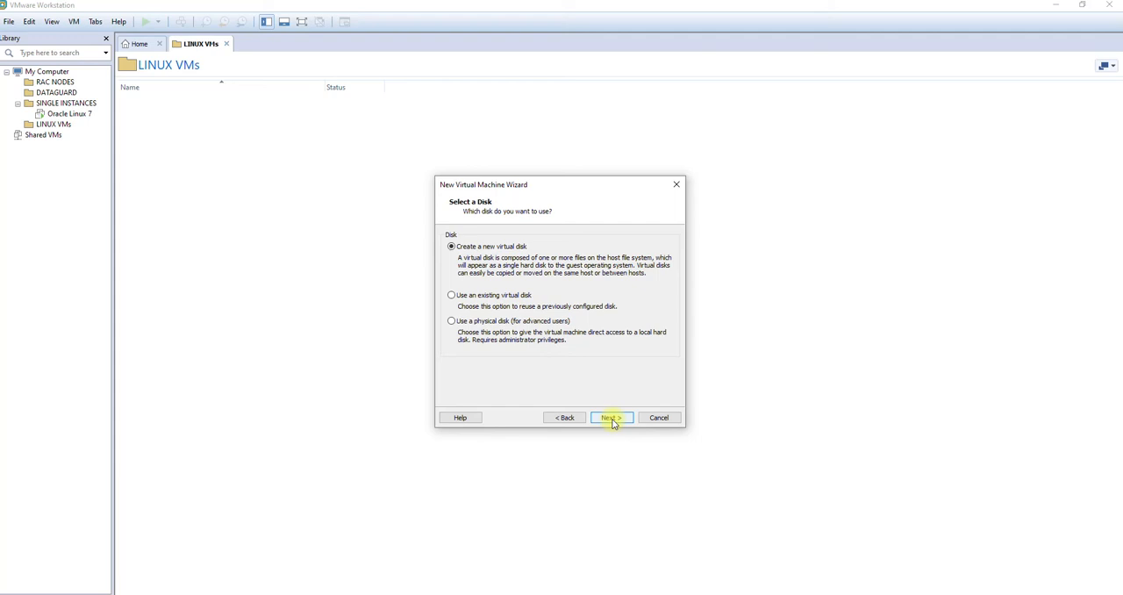
left_click(613, 418)
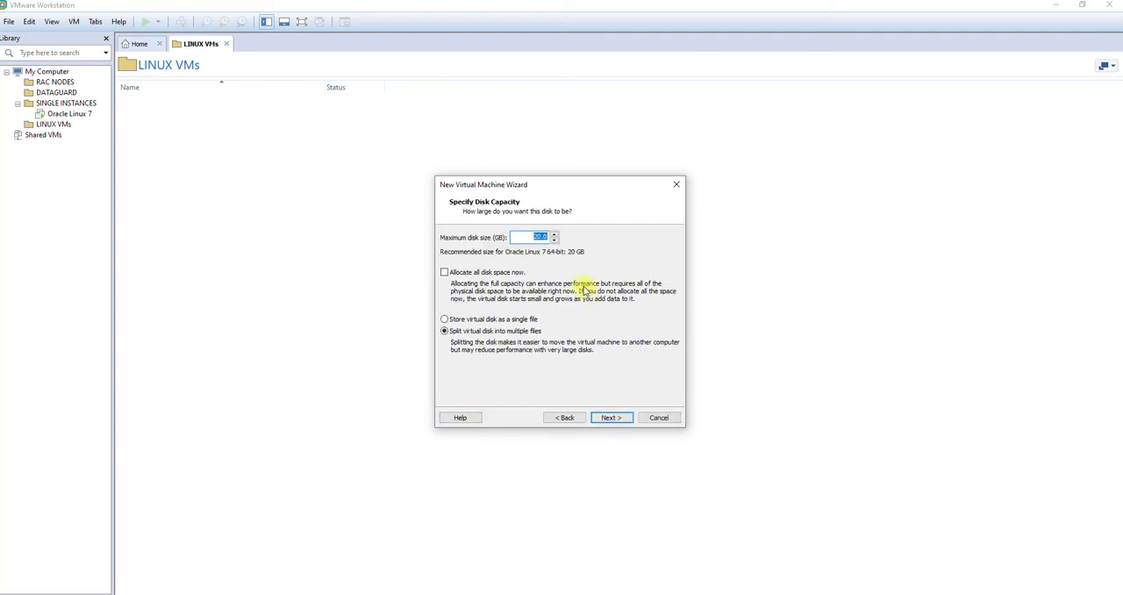
Step: Set the maximum disk size to 100 GB, split into multiple files, without allocating all disk space now
type("1000")
left_click(444, 273)
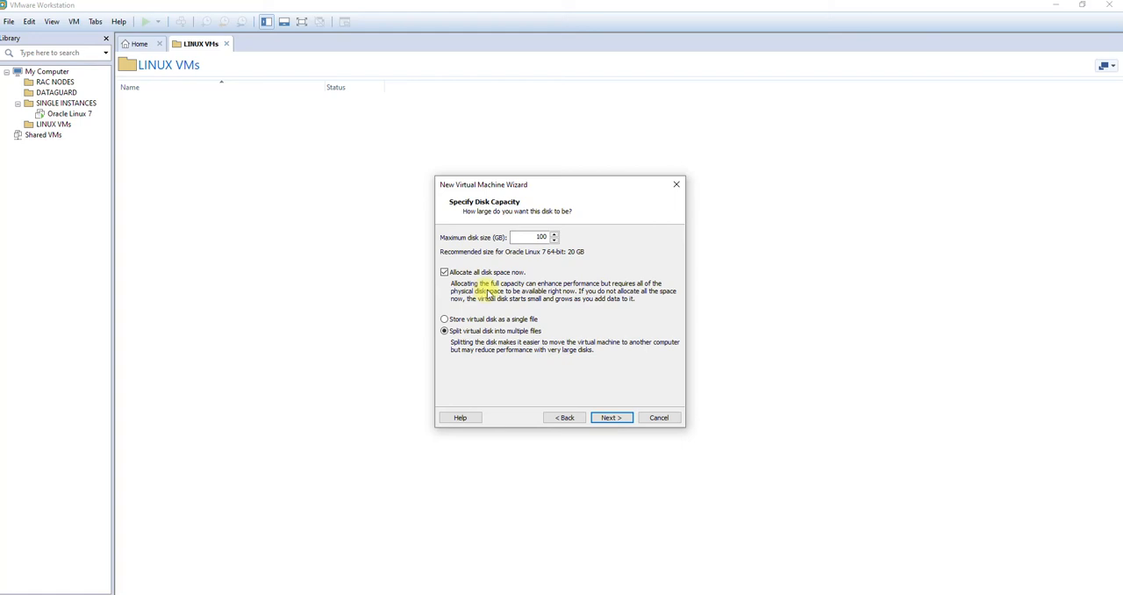
left_click(445, 273)
left_click(612, 419)
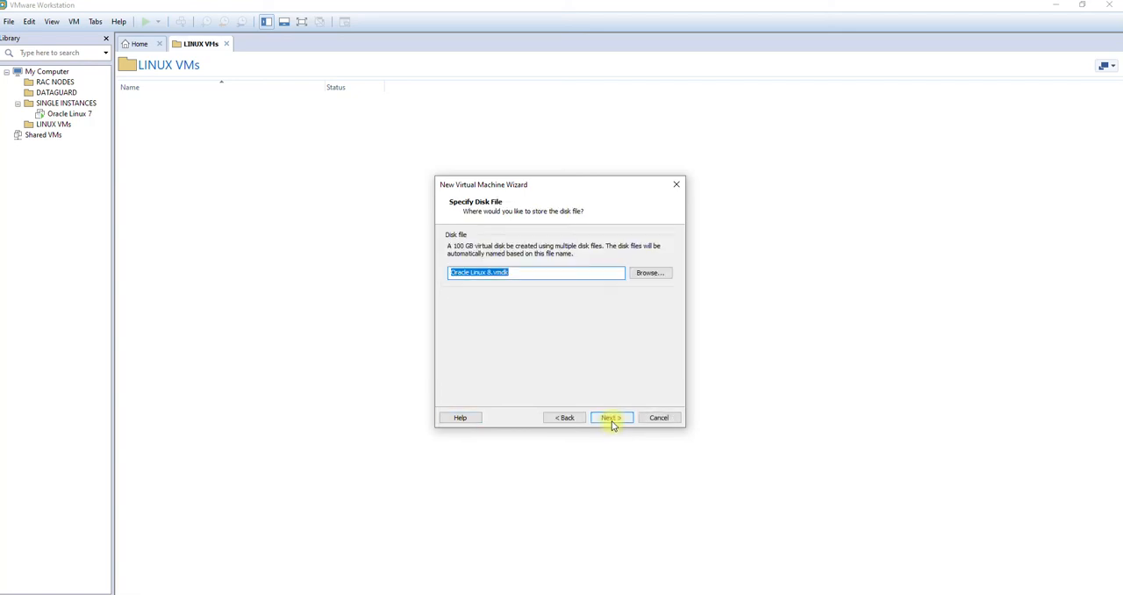
Step: Store the virtual disk file as Oracle Linux 8 in the OL8 folder on VM DRIVE (F:)
left_click(659, 275)
scroll(526, 378, "down", 2)
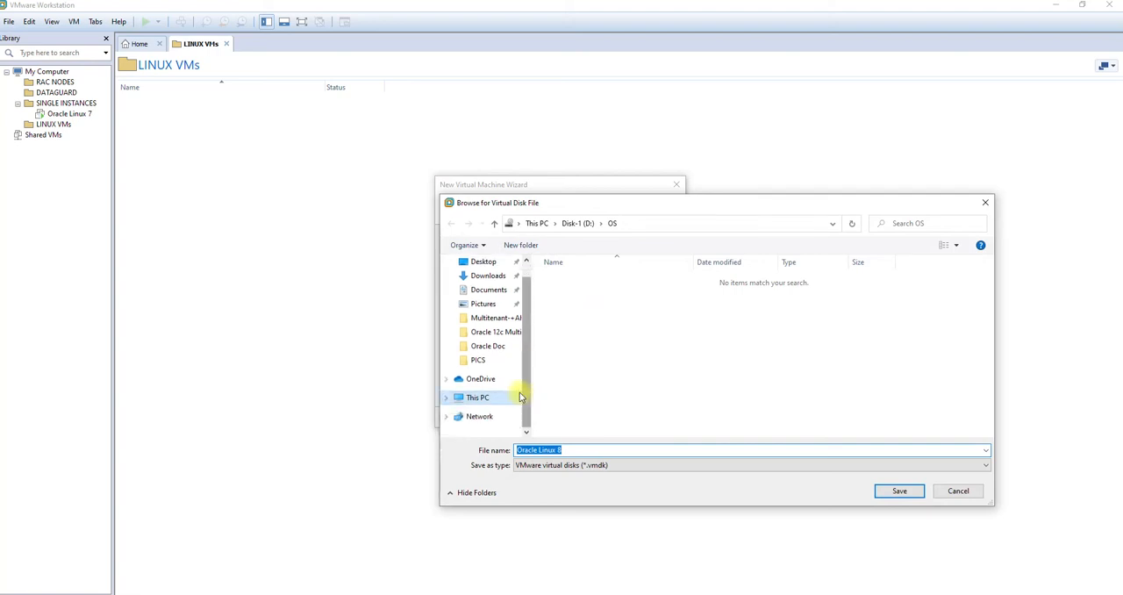
left_click(478, 397)
scroll(647, 400, "down", 2)
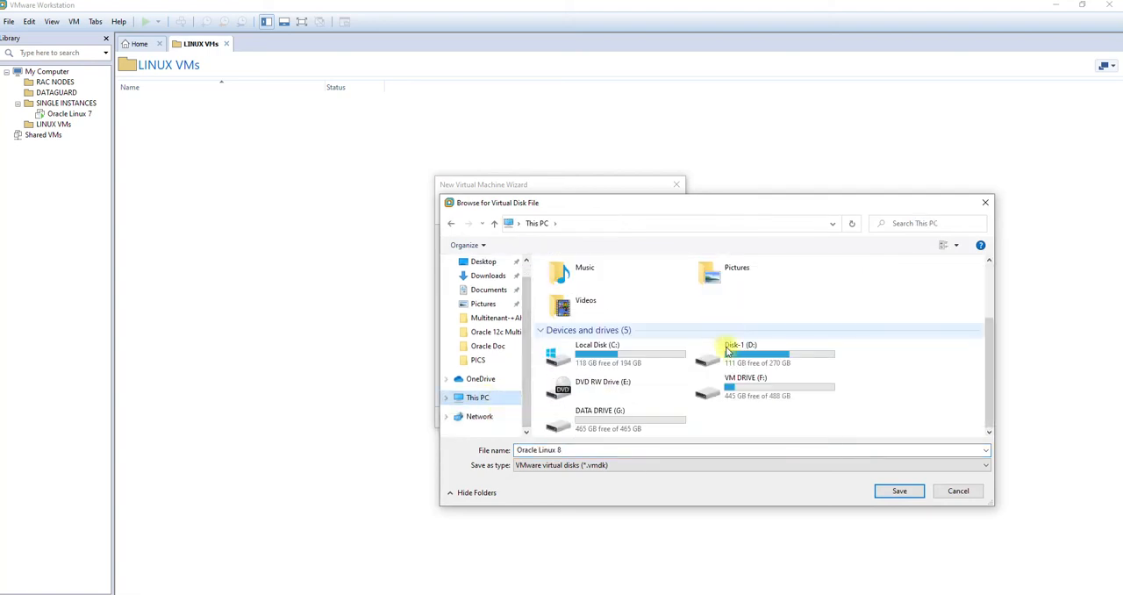
double_click(760, 387)
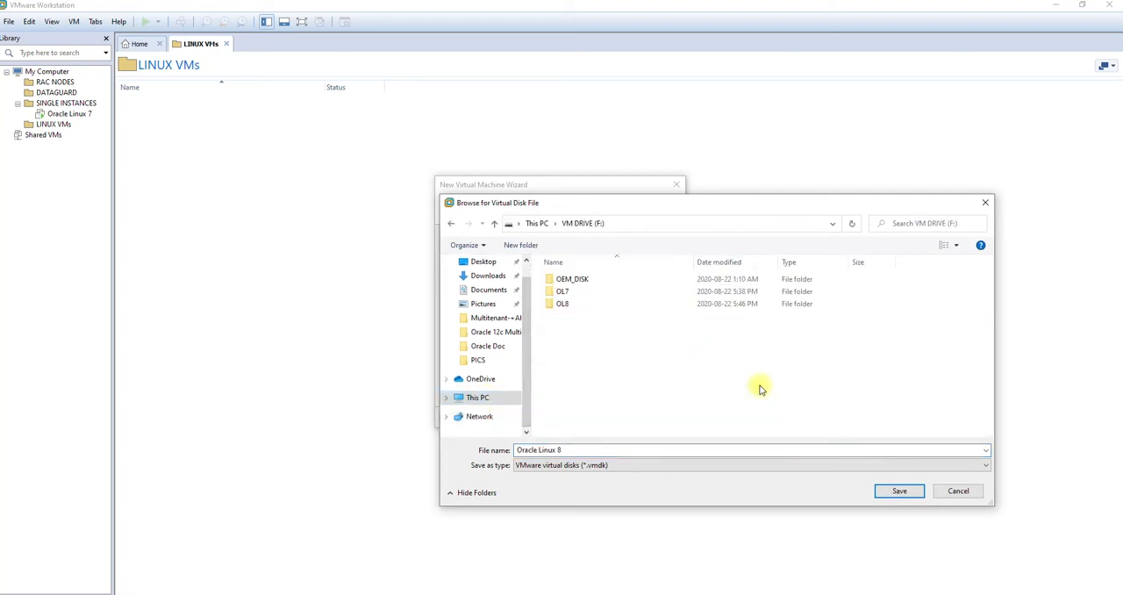
double_click(595, 307)
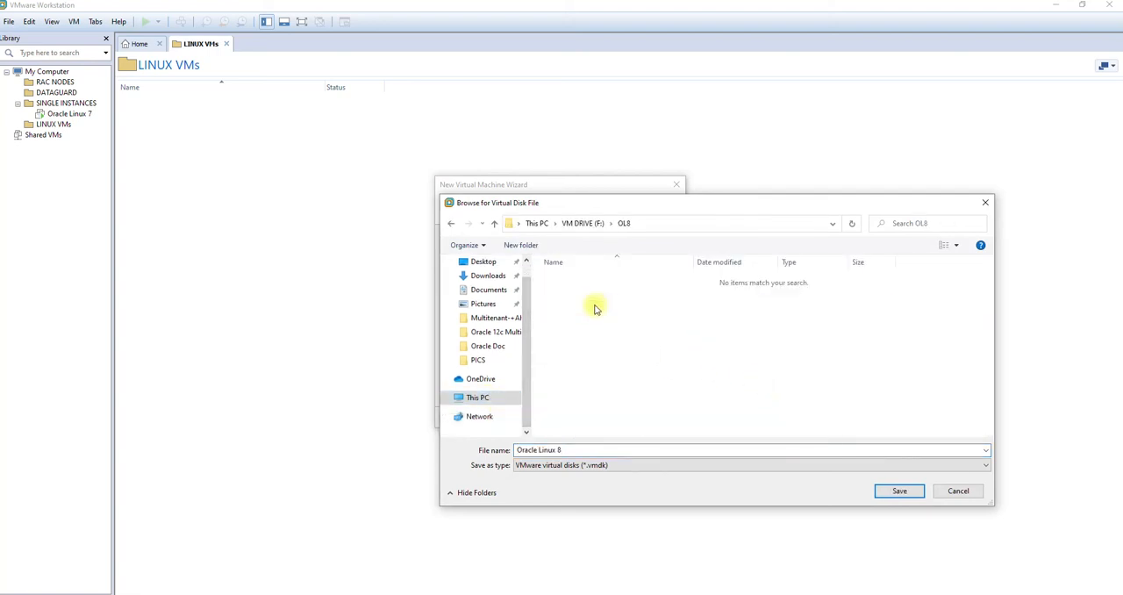
left_click(897, 492)
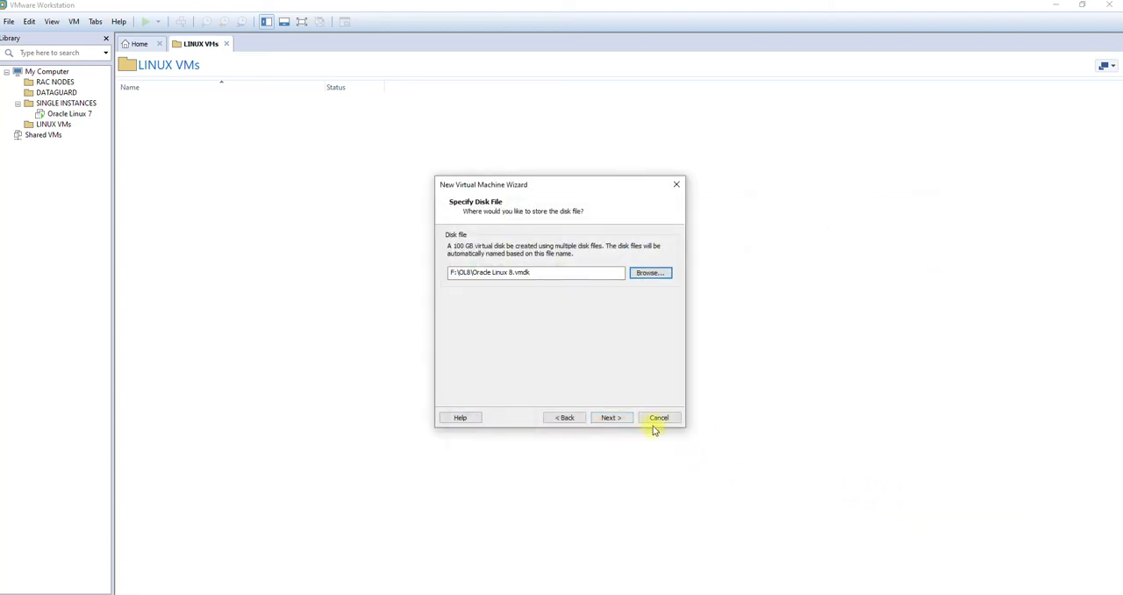
left_click(627, 421)
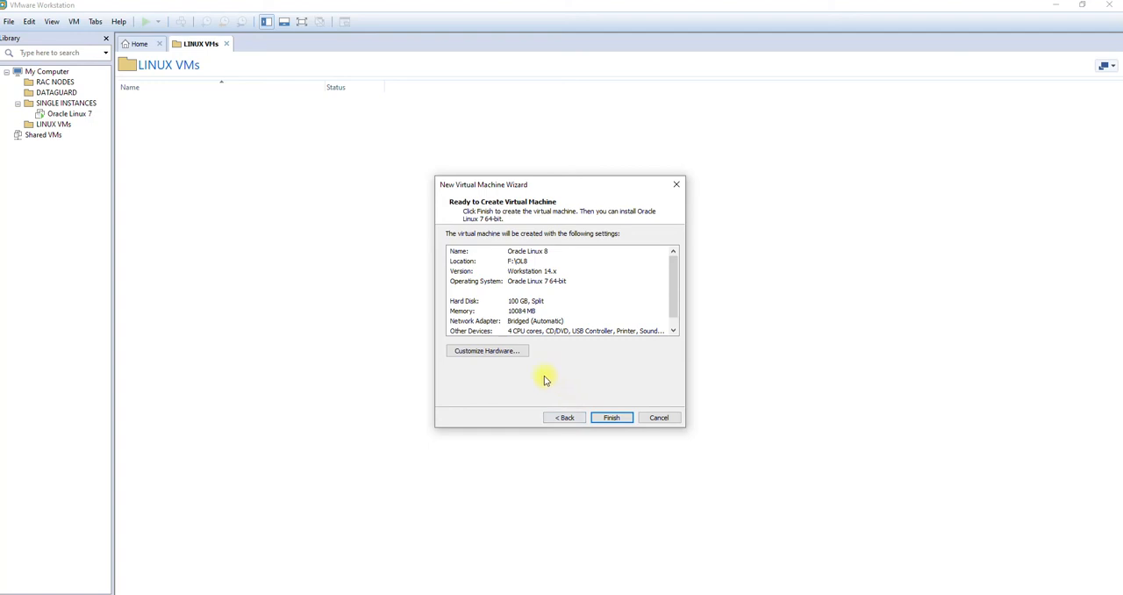
Step: Finish creating the Oracle Linux 8 virtual machine and move it into the SINGLE INSTANCES folder of the library
left_click(612, 417)
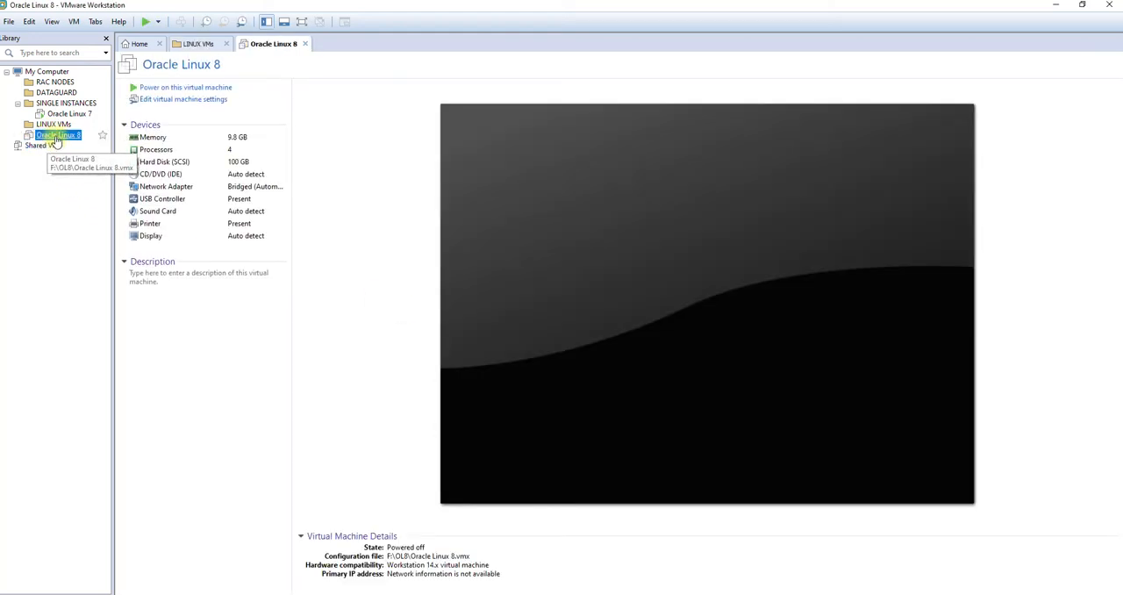
left_click_drag(55, 136, 89, 121)
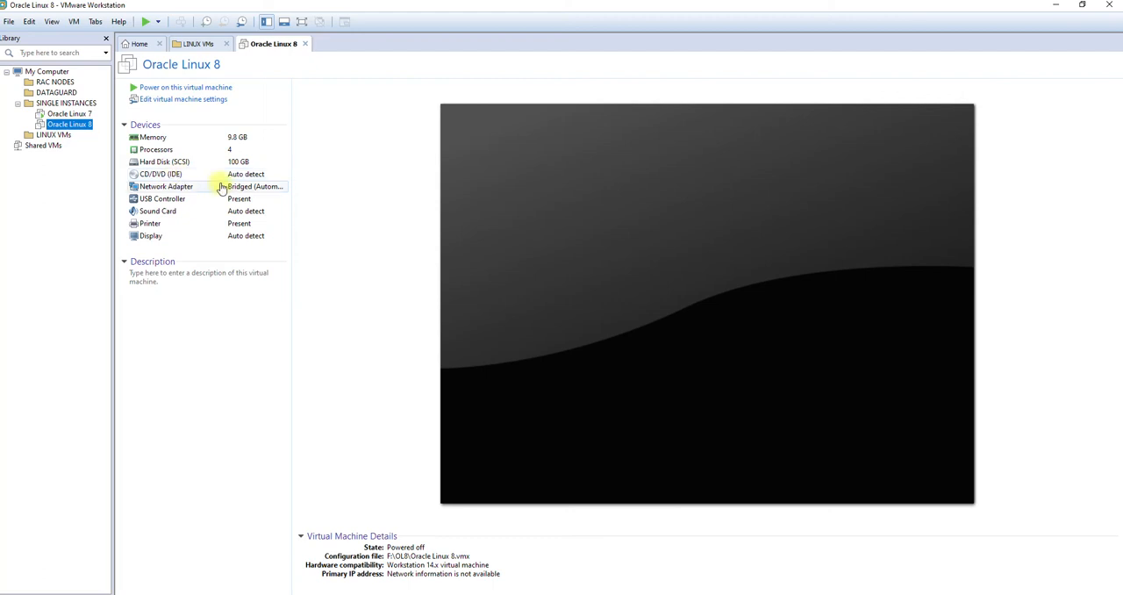
Step: Attach the ISO image V996906-01 from the OS folder on Disk-1 (D:) to the virtual machine's CD/DVD drive
left_click(180, 174)
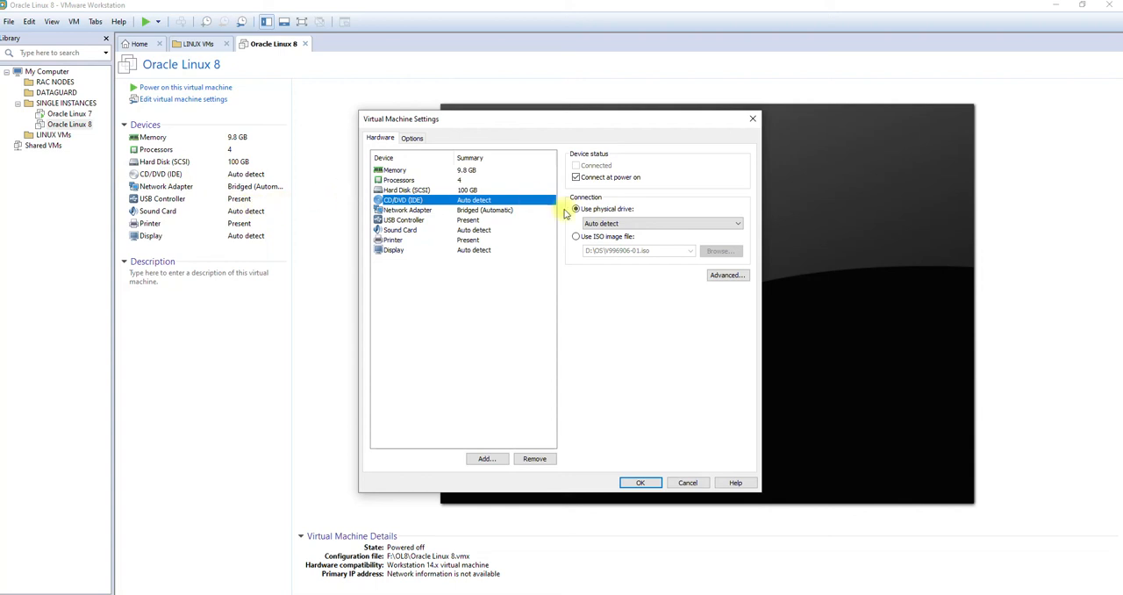
left_click(606, 237)
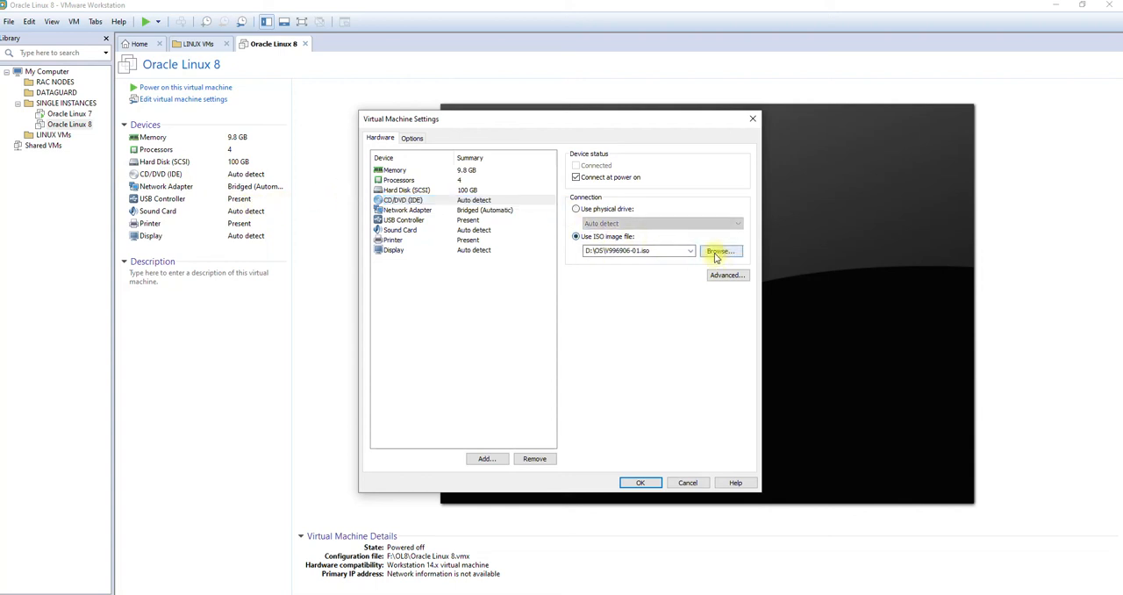
left_click(715, 252)
left_click(562, 253)
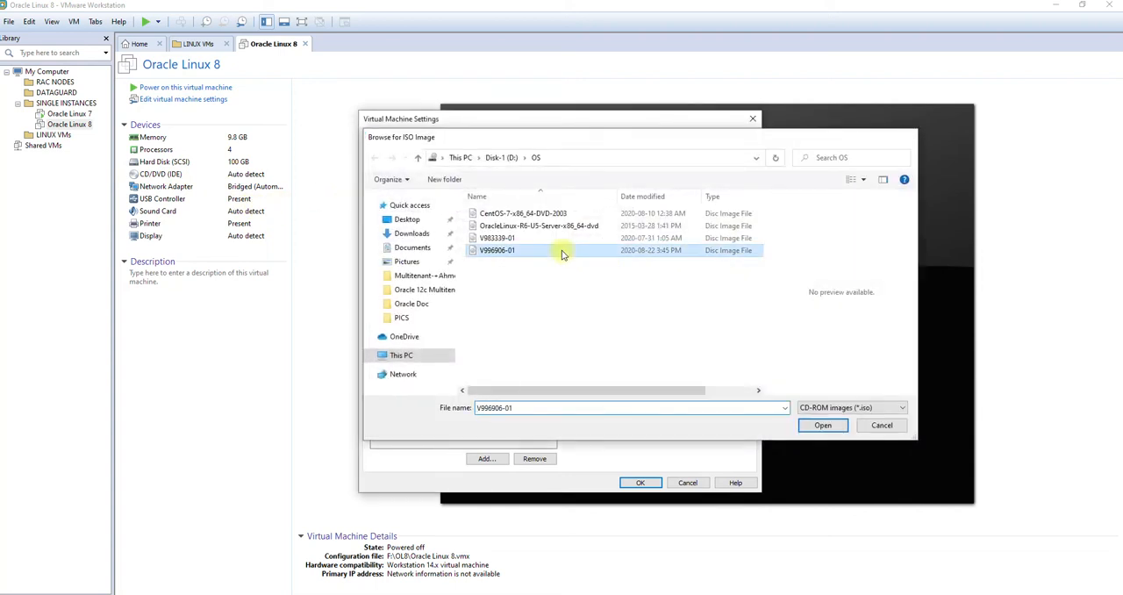
double_click(562, 253)
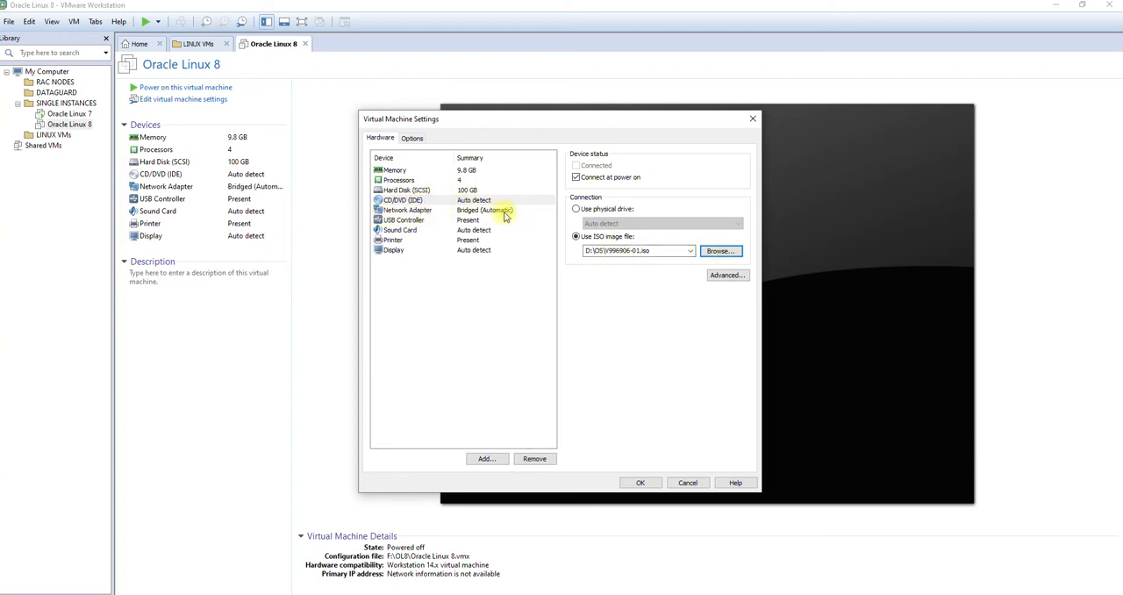
left_click(644, 485)
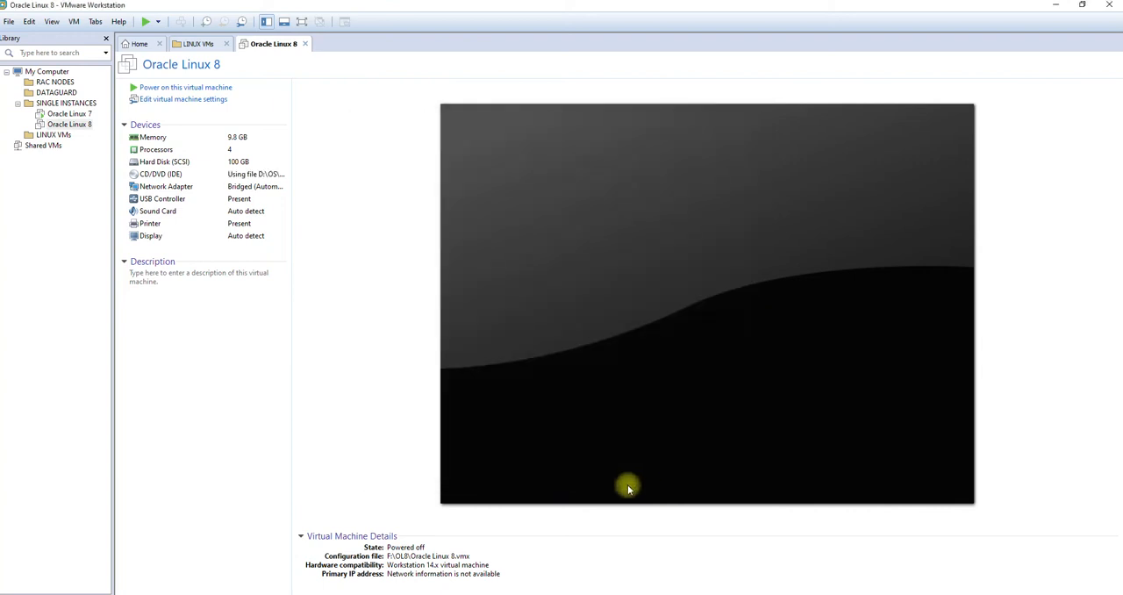
Step: Power on the Oracle Linux 8 virtual machine and close the LINUX VMs folder view
left_click(274, 87)
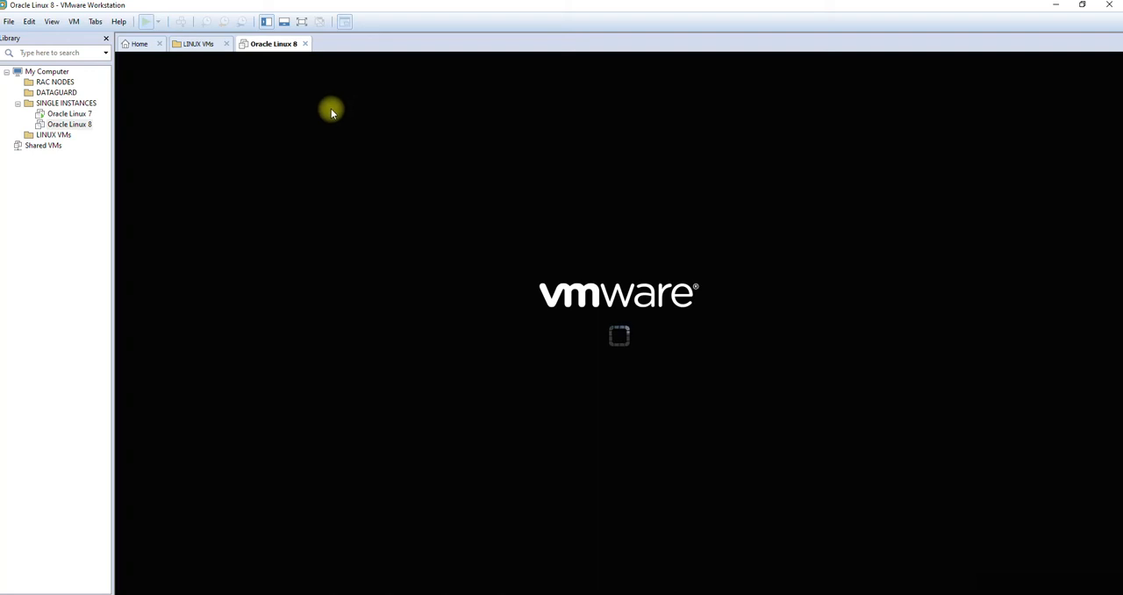
left_click(226, 43)
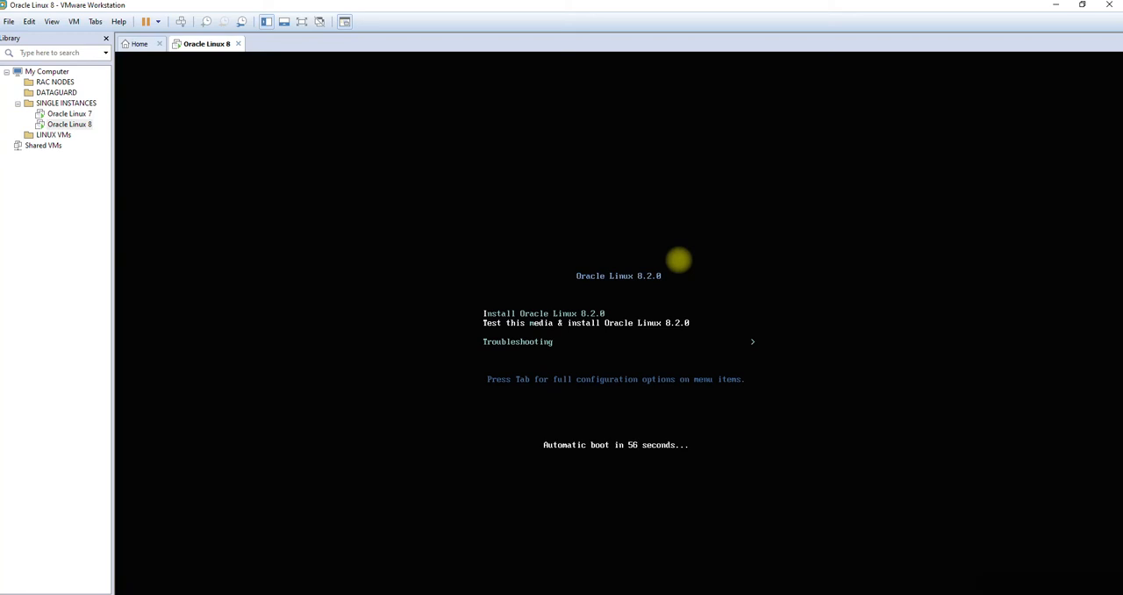
Step: Boot Install Oracle Linux 8.2.0 without testing the media and accept English (United States) as the installation language
key("Up")
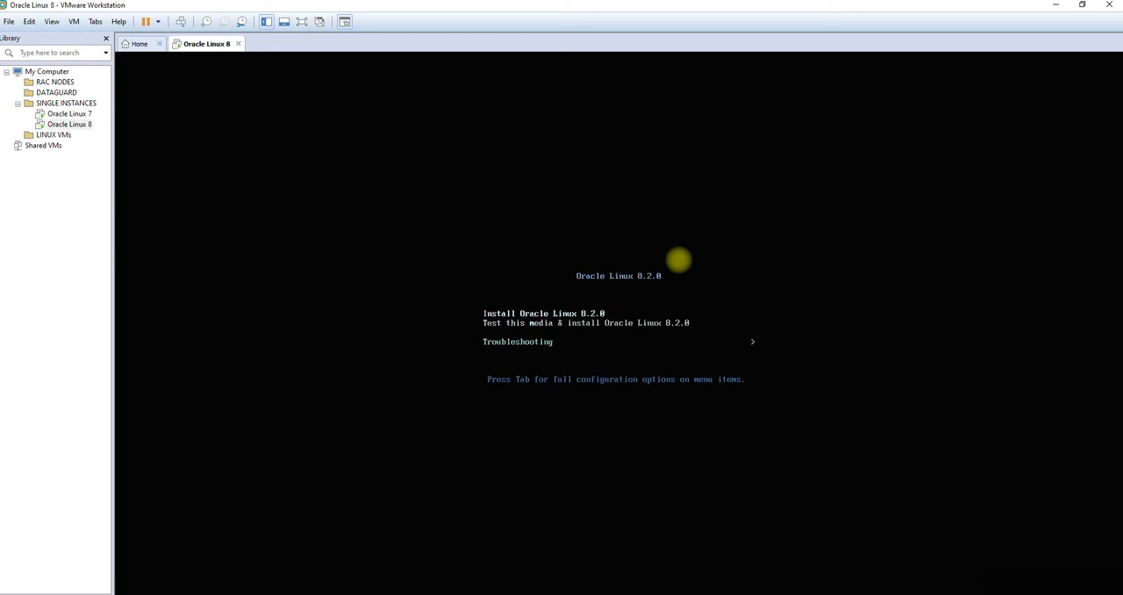
key("Down")
key("Up")
key("Down")
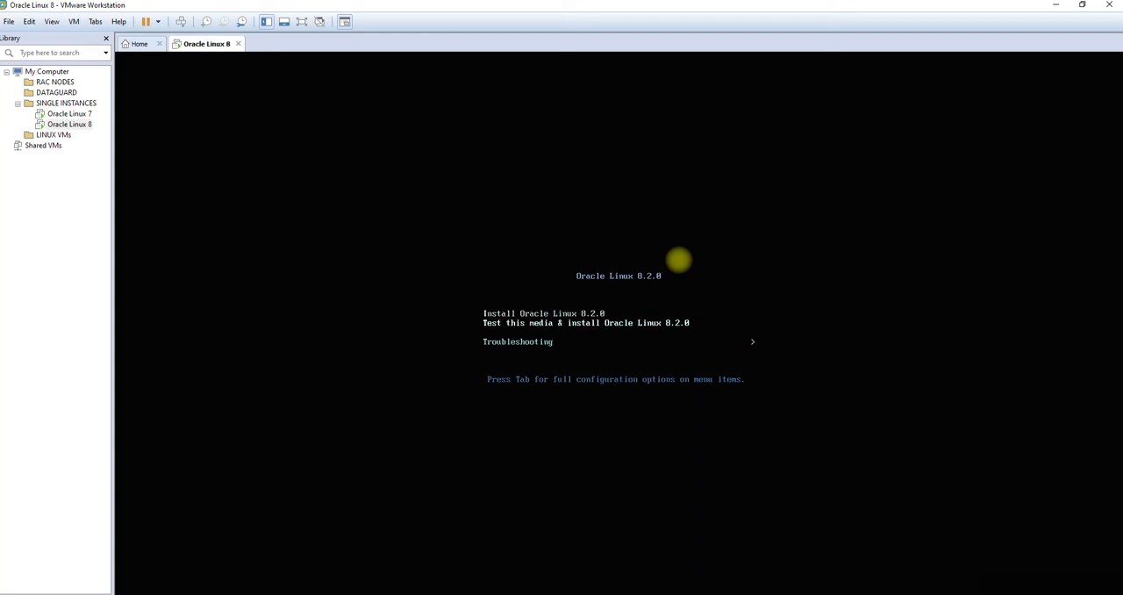
key("Up")
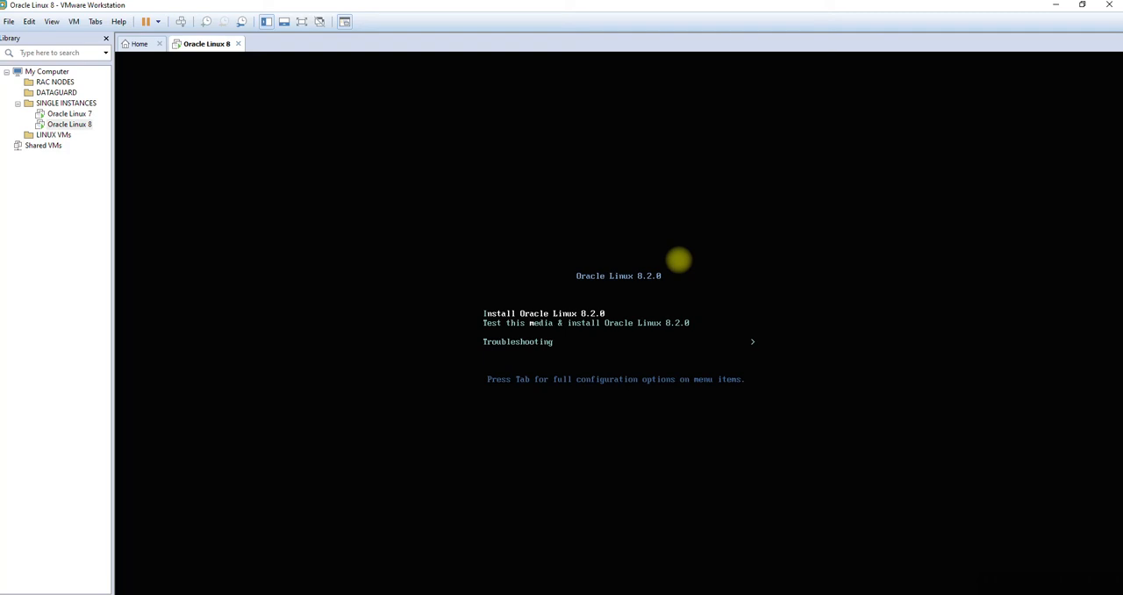
key("Return")
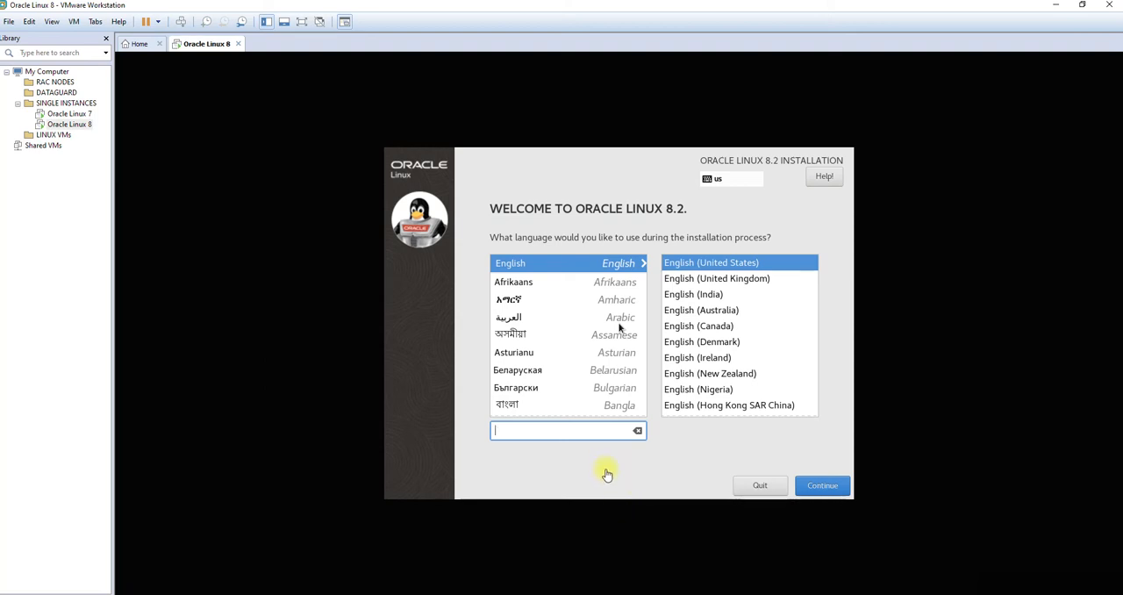
left_click(822, 492)
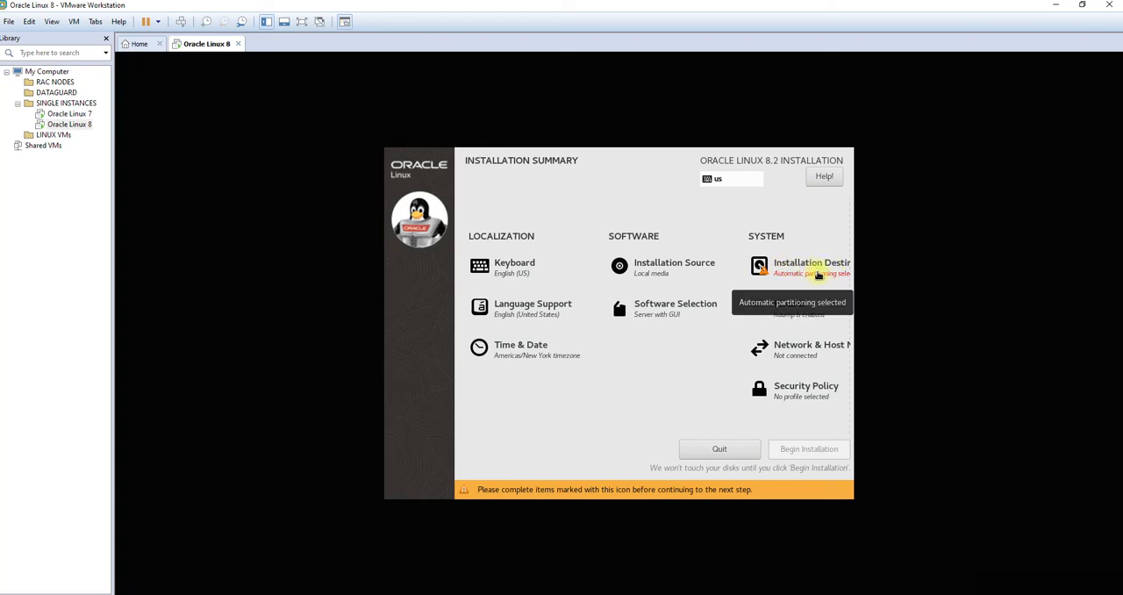
Step: Set the installation destination to custom storage configuration and use Standard Partition as the scheme for new mount points
left_click(820, 277)
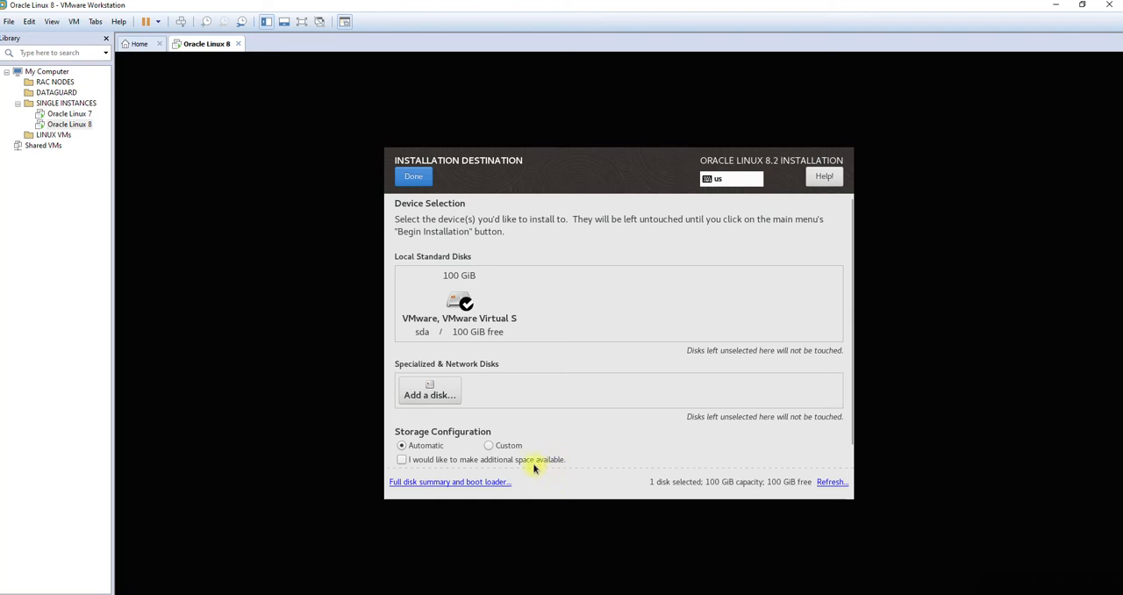
left_click(512, 446)
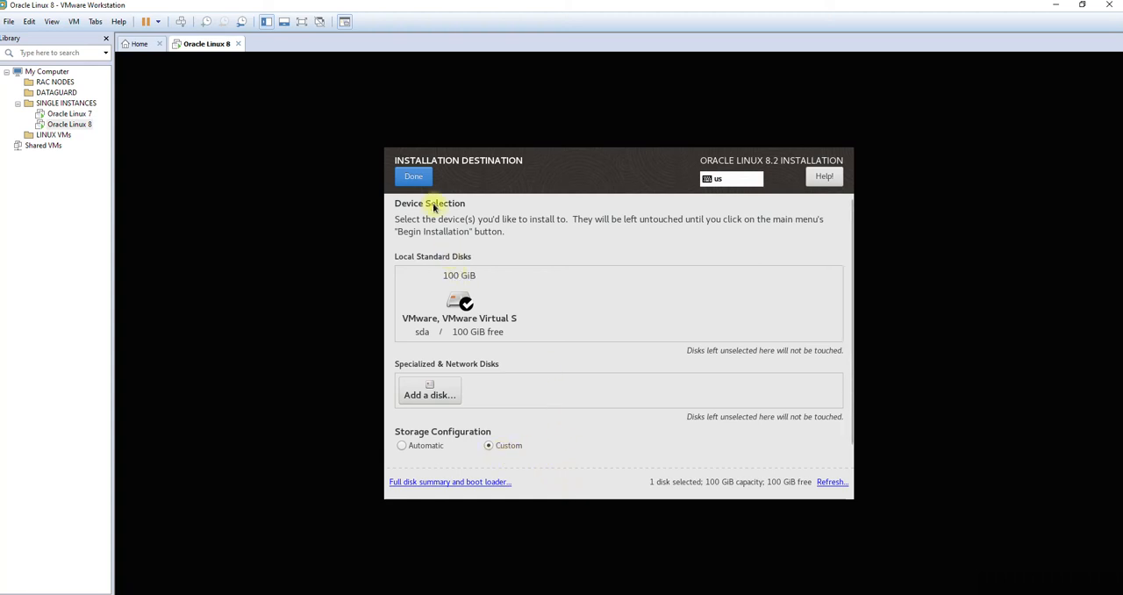
left_click(418, 178)
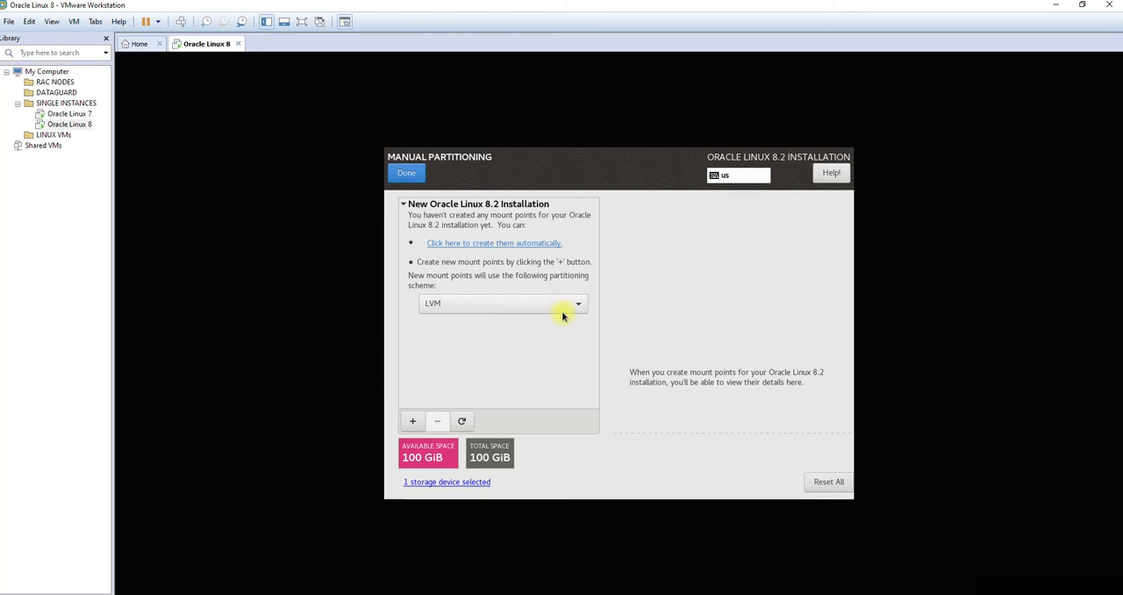
left_click(469, 307)
left_click(471, 284)
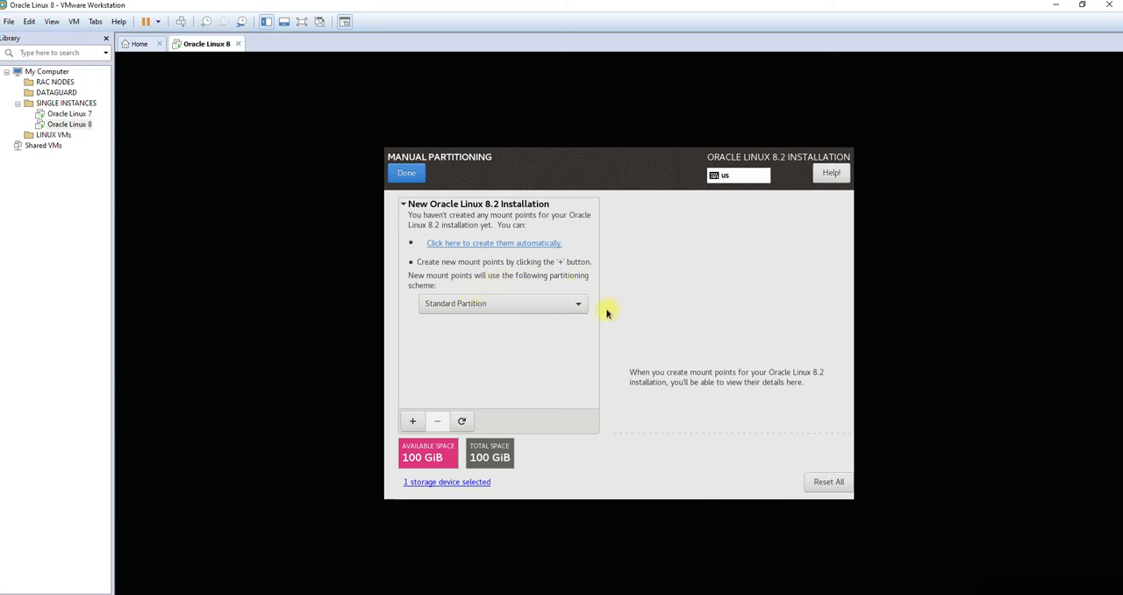
Step: Add the root mount point / with a desired capacity of 20000
left_click(412, 422)
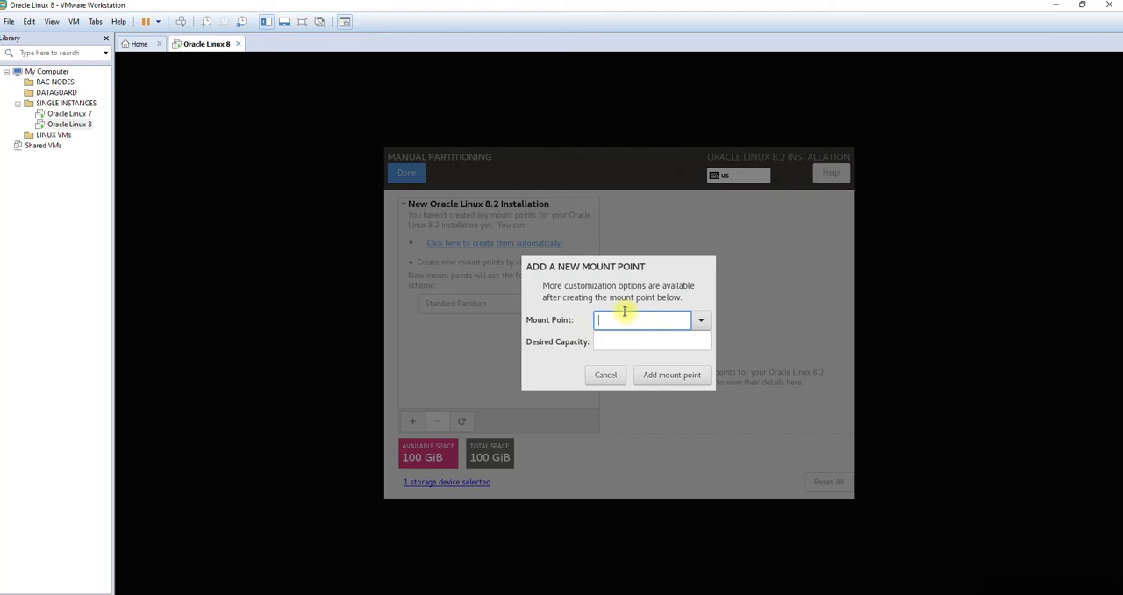
type("/")
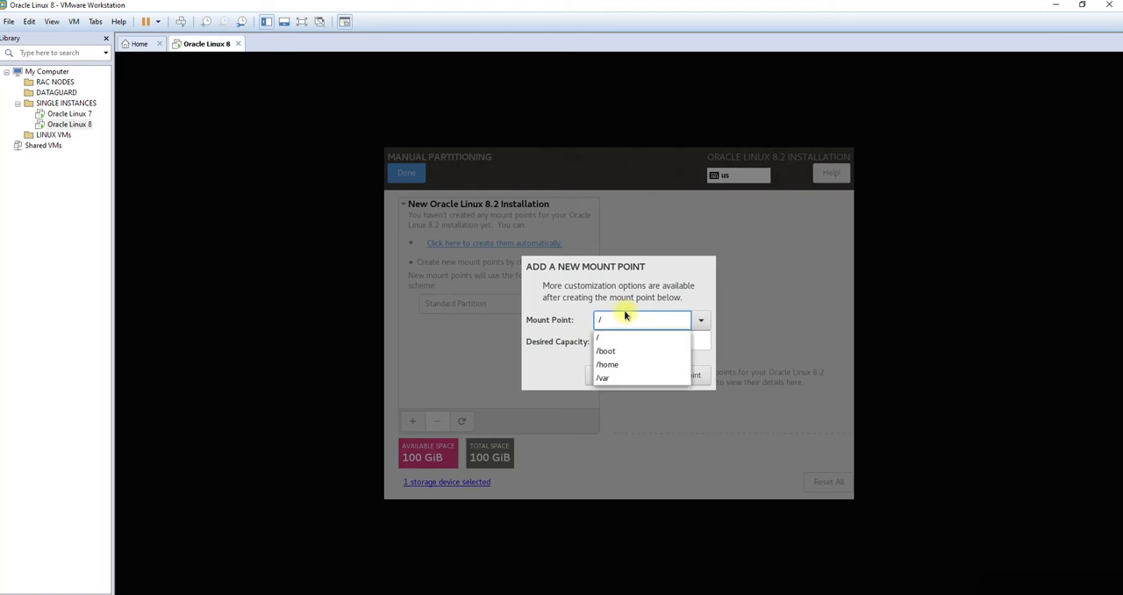
left_click(719, 351)
left_click(681, 343)
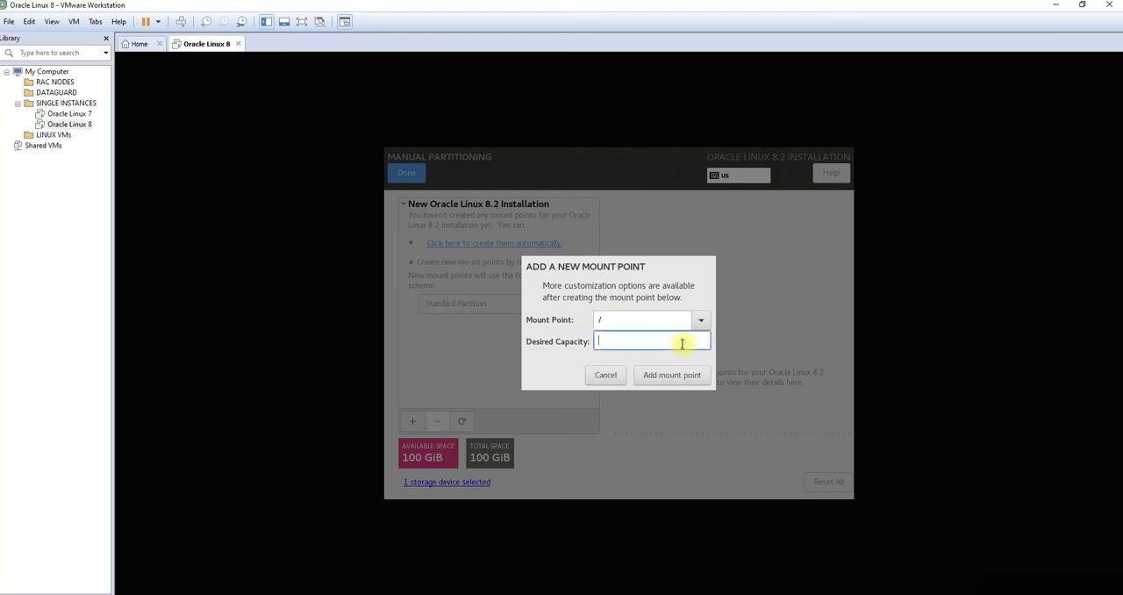
type("20000")
left_click(660, 375)
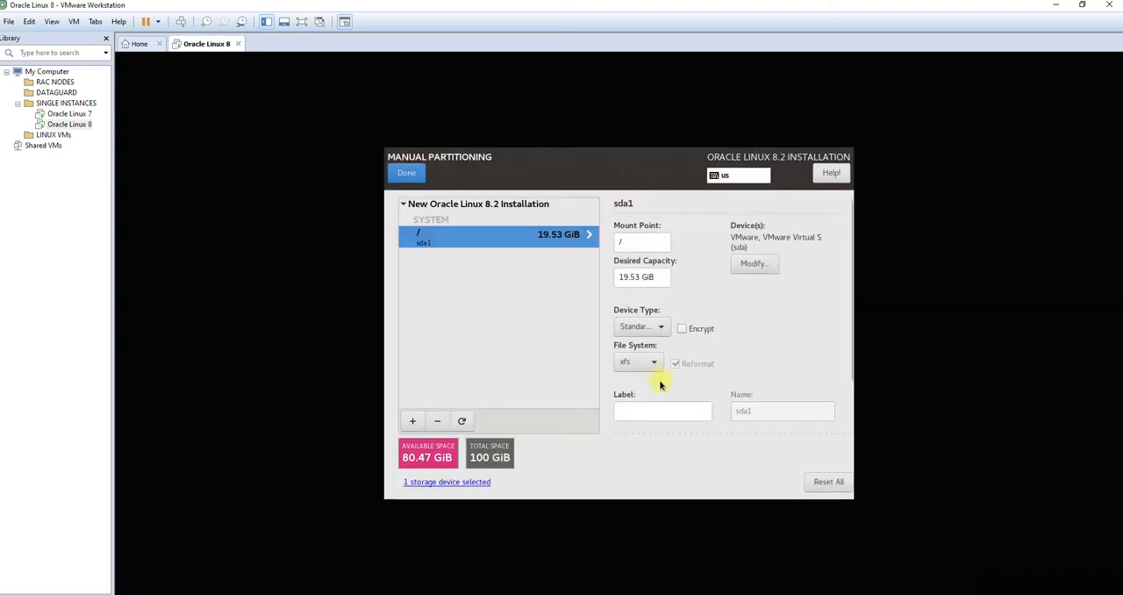
Step: Add a /oradata mount point with a desired capacity of 30000
left_click(416, 421)
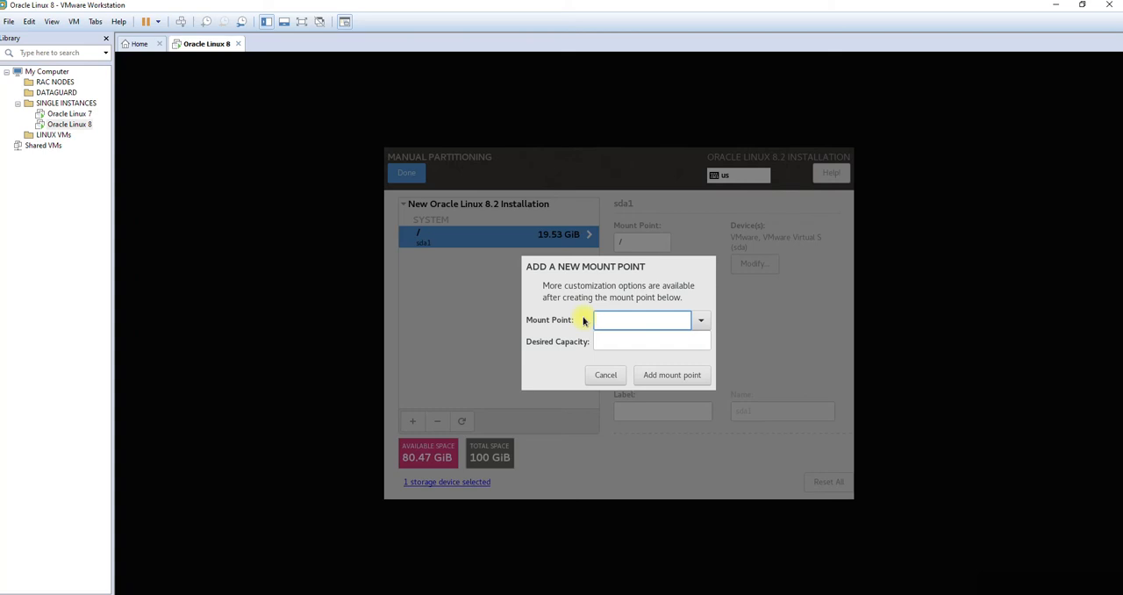
type("/oradata")
left_click_drag(657, 321, 595, 321)
left_click(600, 321)
left_click_drag(600, 321, 636, 321)
left_click(608, 340)
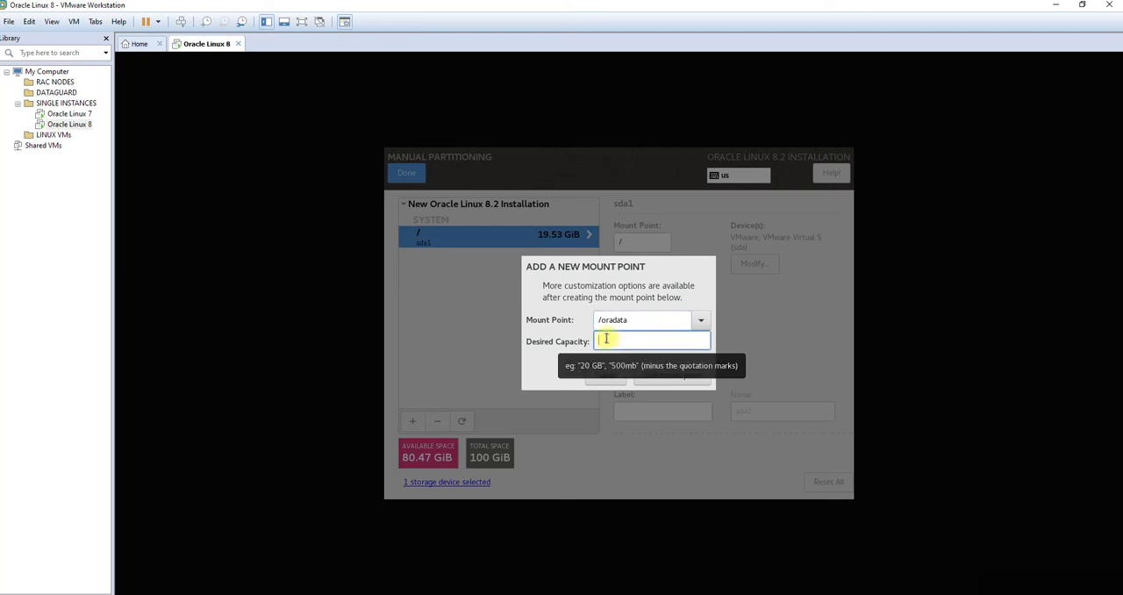
type("30000")
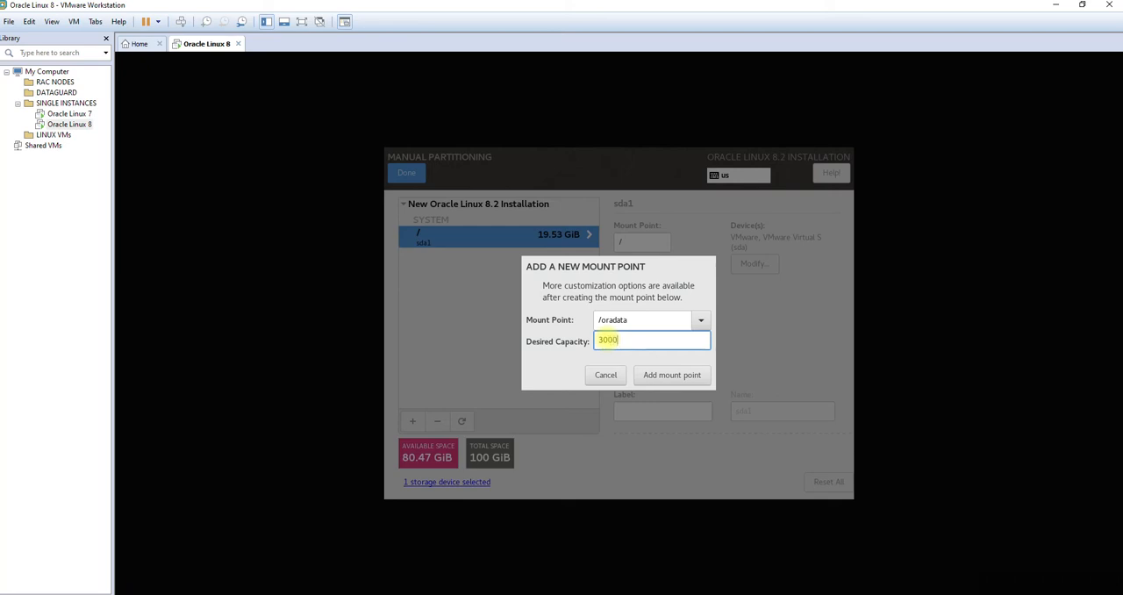
left_click(679, 379)
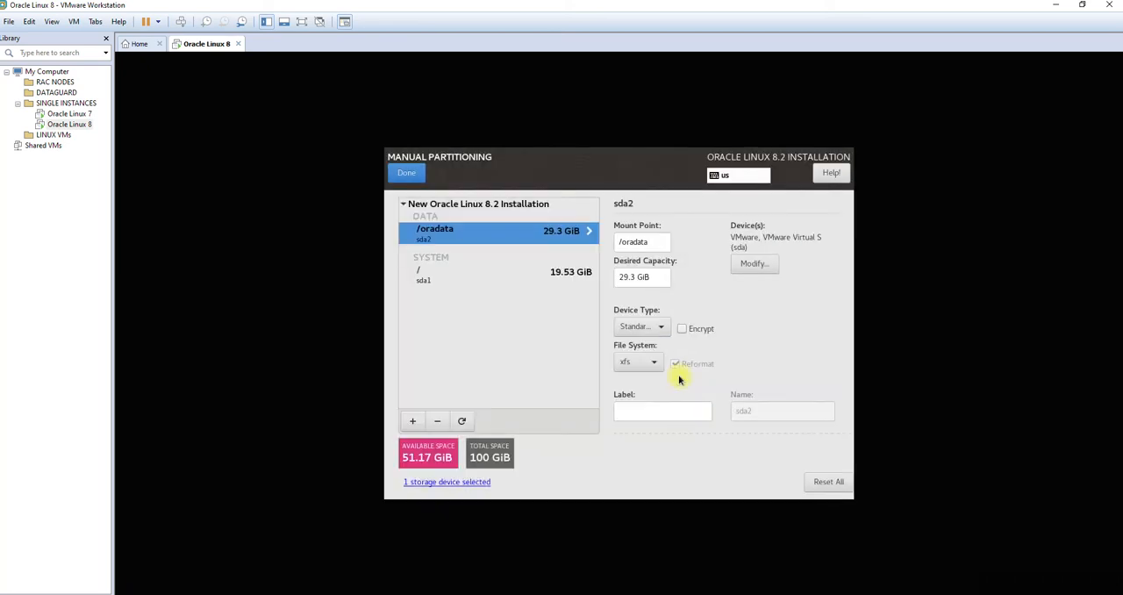
Step: Add a swap partition with a desired capacity of 20000
left_click(412, 422)
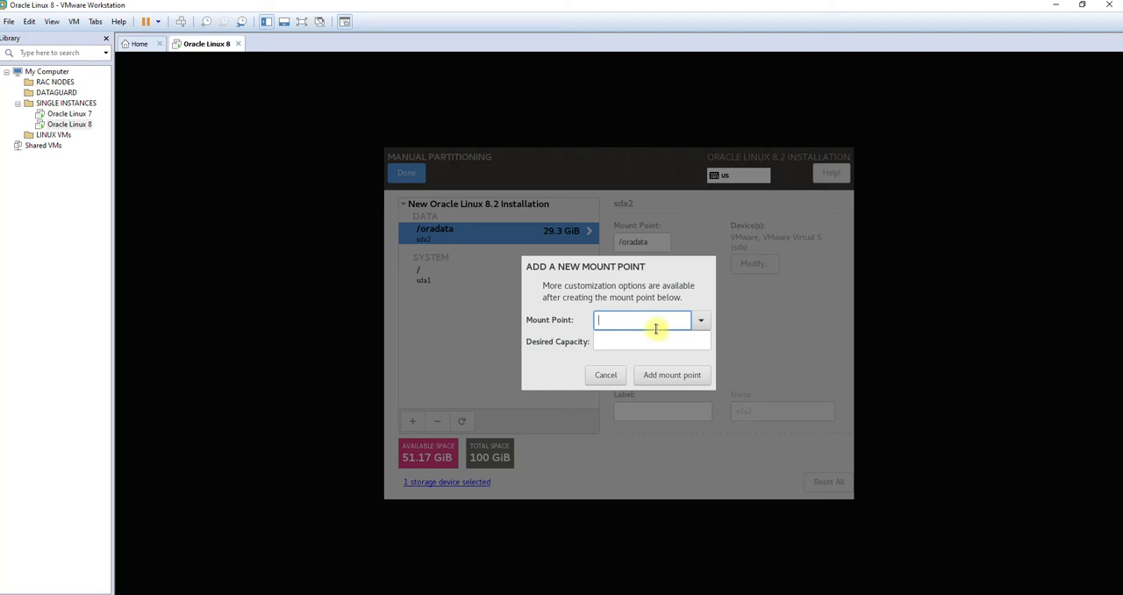
left_click(701, 320)
left_click(700, 324)
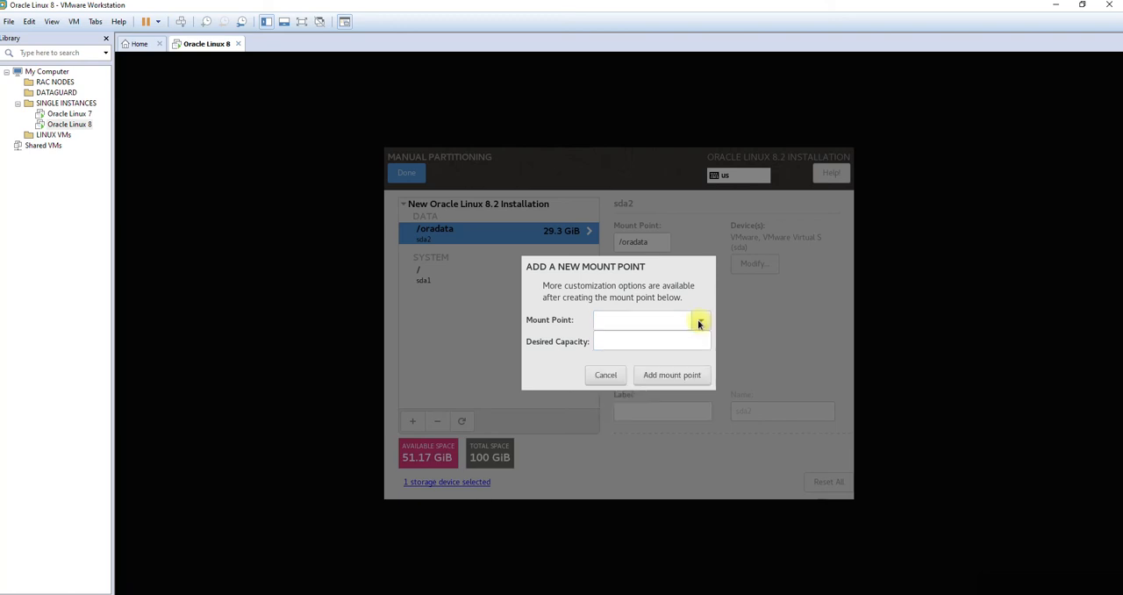
left_click(699, 324)
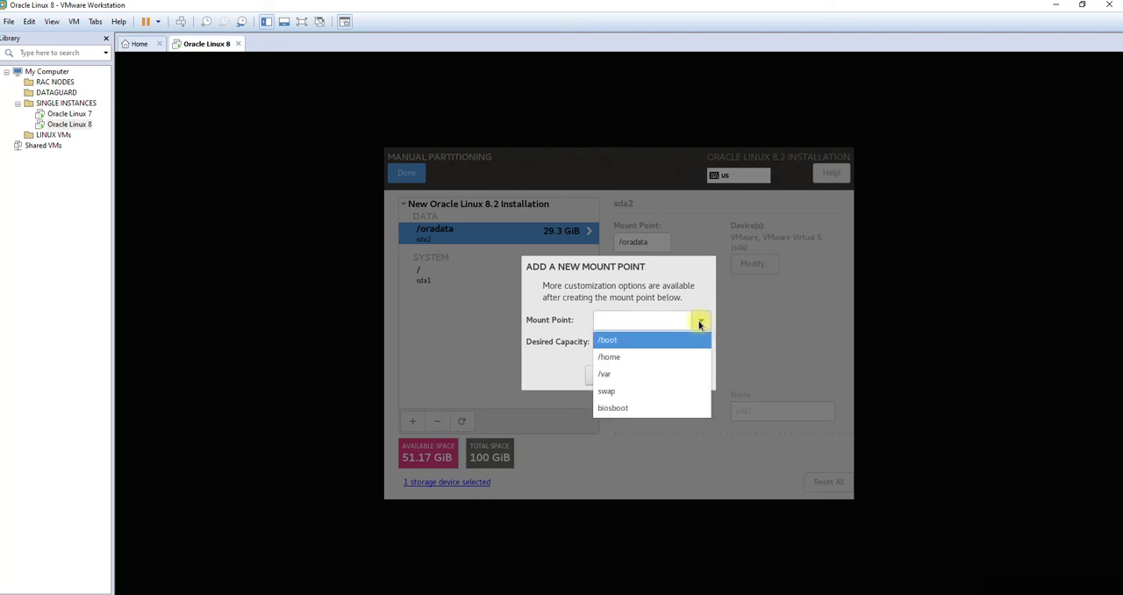
left_click(619, 391)
type("2")
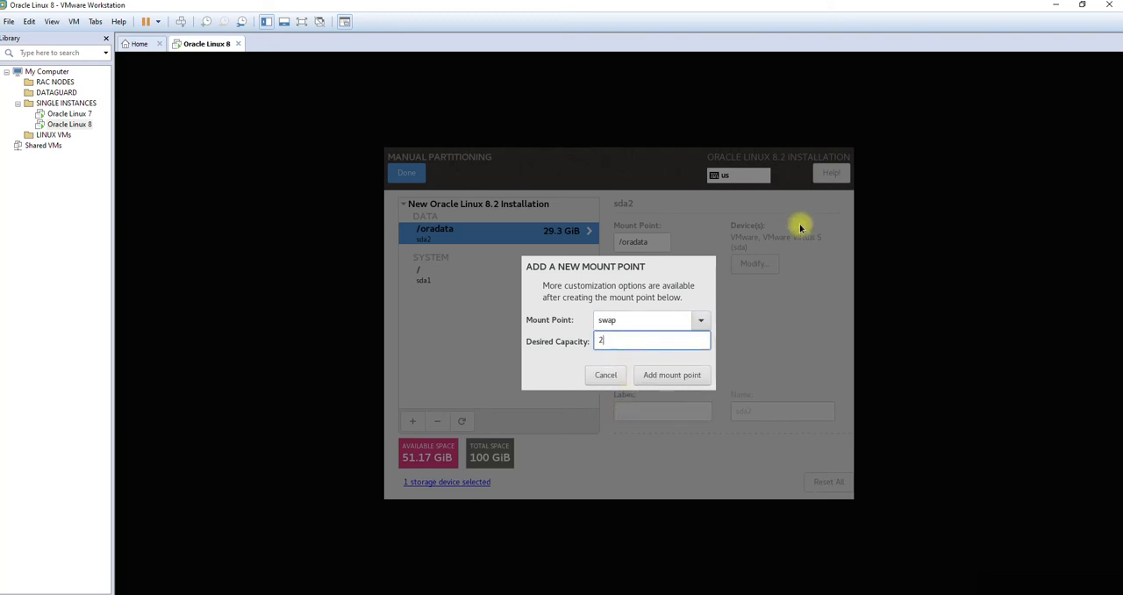
type("0000")
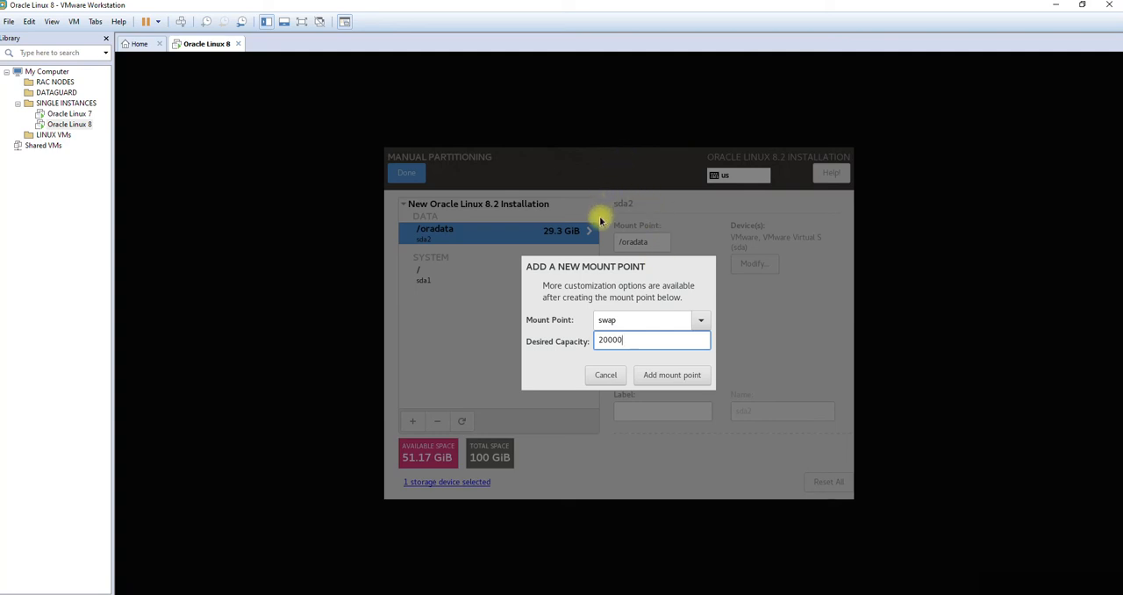
left_click(673, 380)
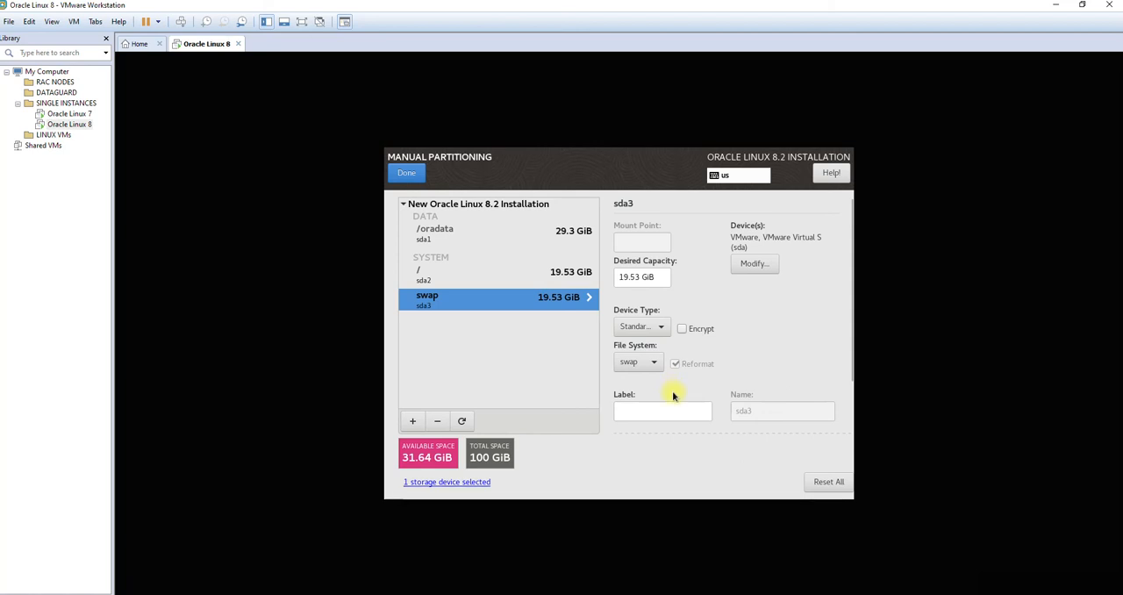
Step: Add a /oracle mount point with a desired capacity of 31000 and accept the summary of partitioning changes
left_click(414, 421)
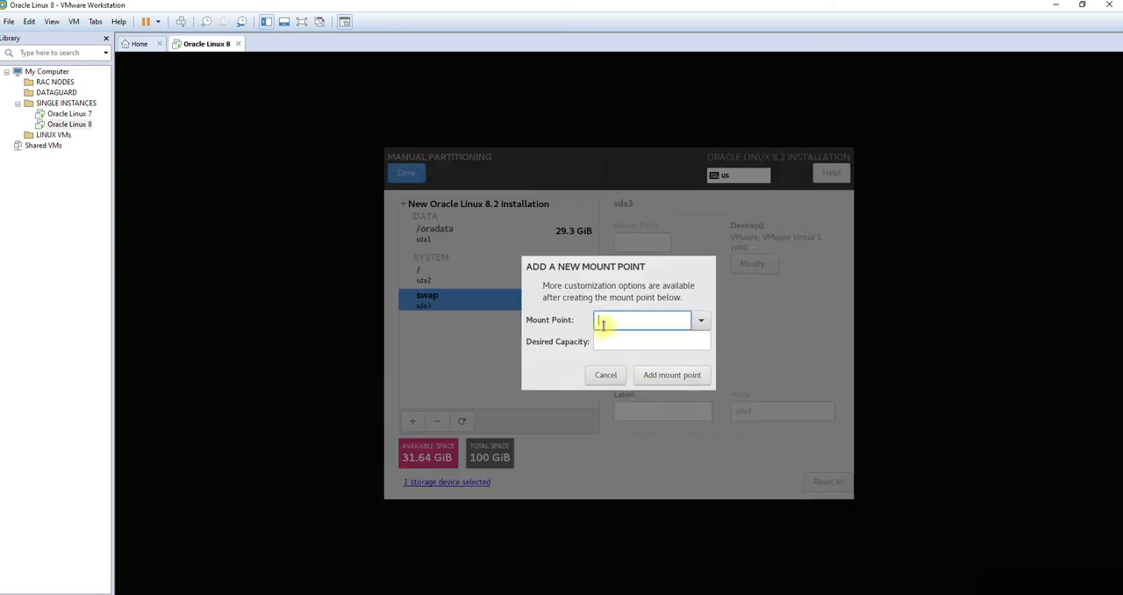
type("/oracle")
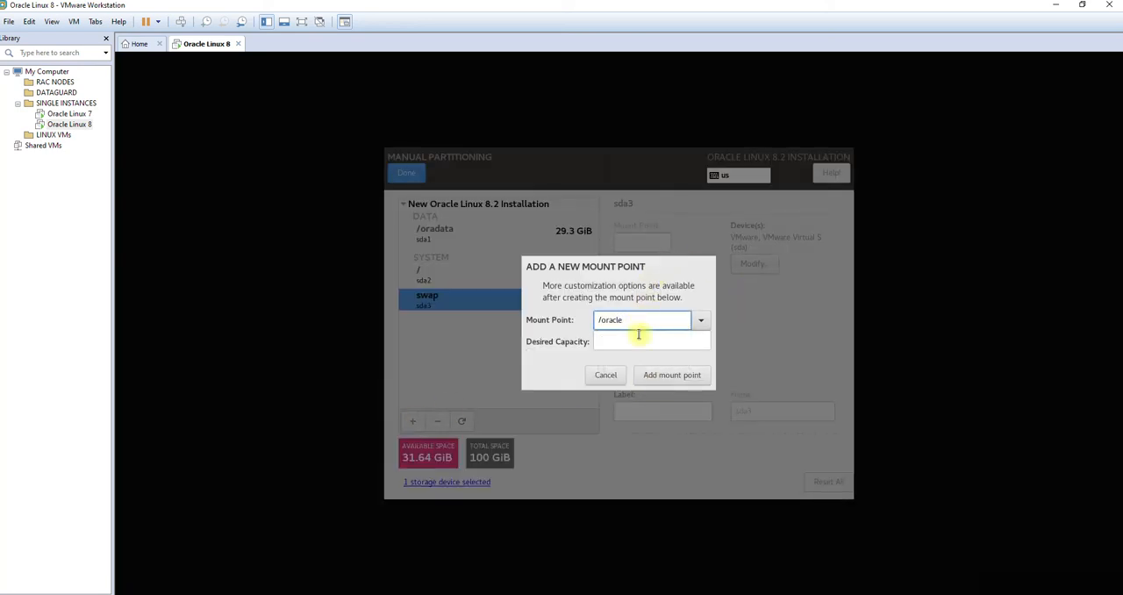
left_click(639, 340)
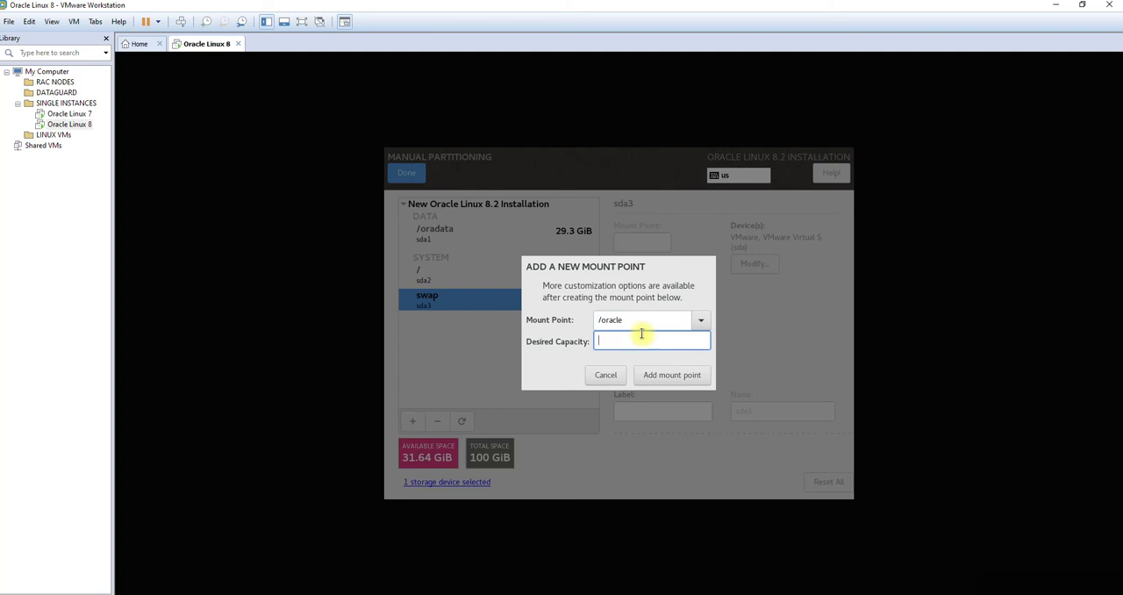
type("31000")
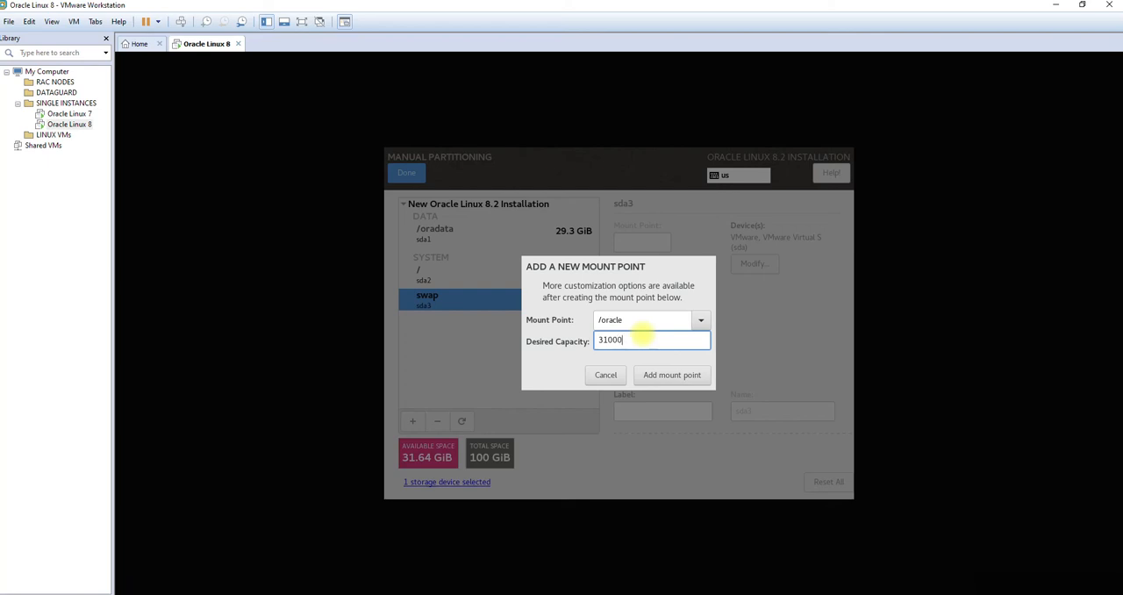
left_click(674, 375)
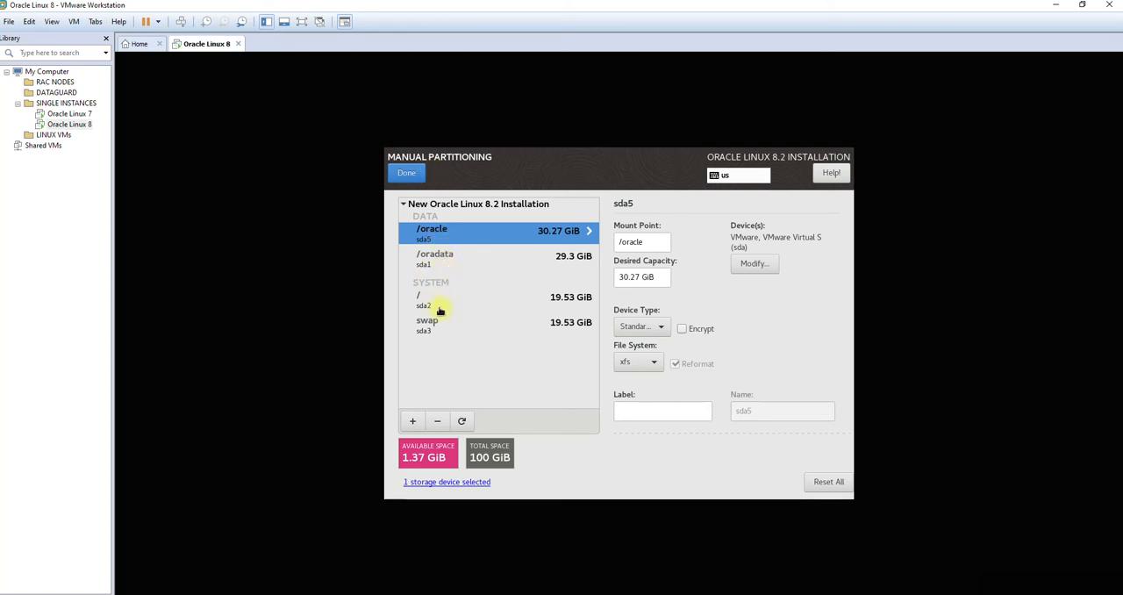
left_click(408, 176)
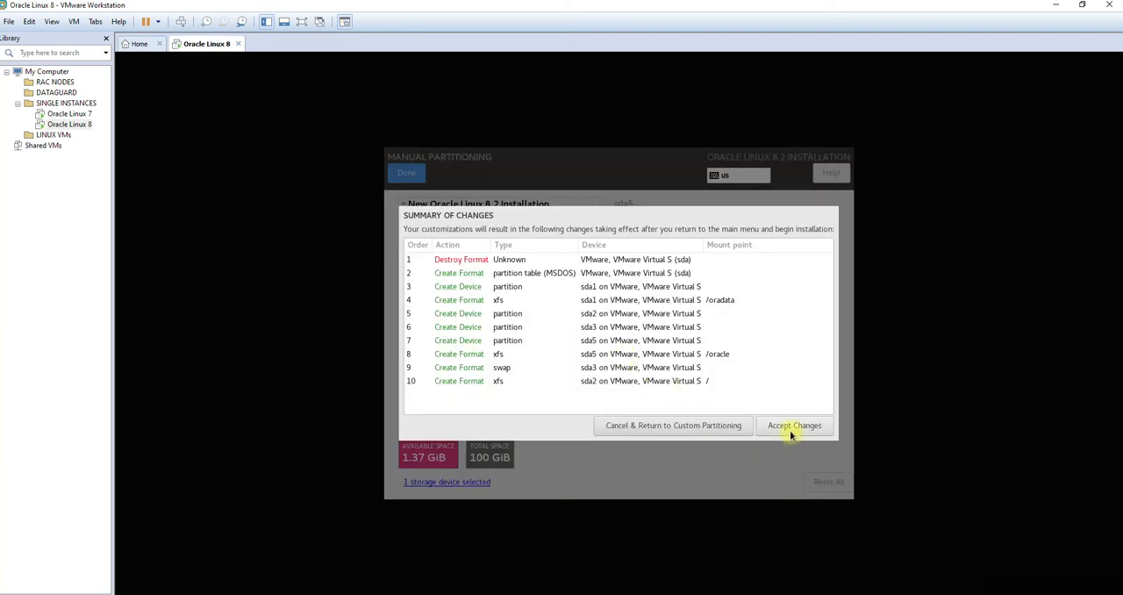
left_click(793, 426)
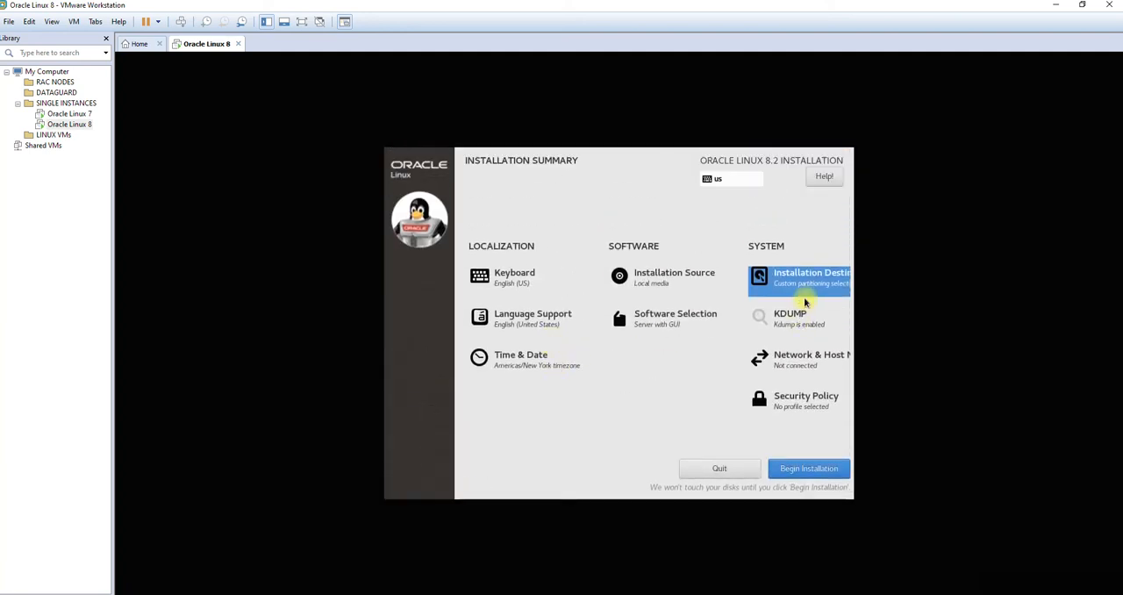
Step: Disable kdump for the installation and return to the installation summary
left_click(793, 325)
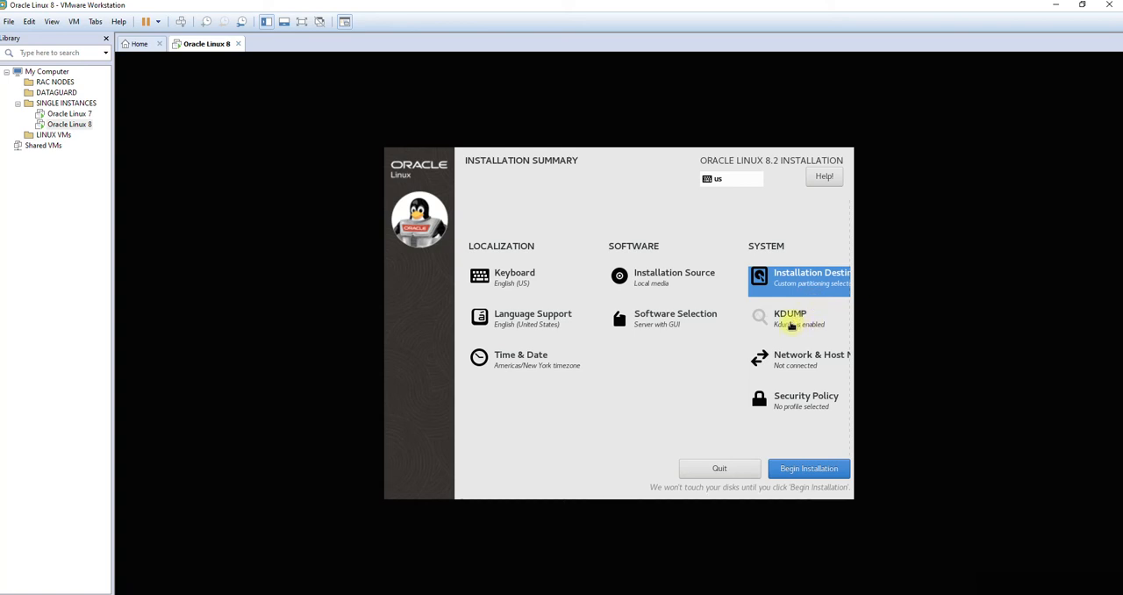
left_click(397, 242)
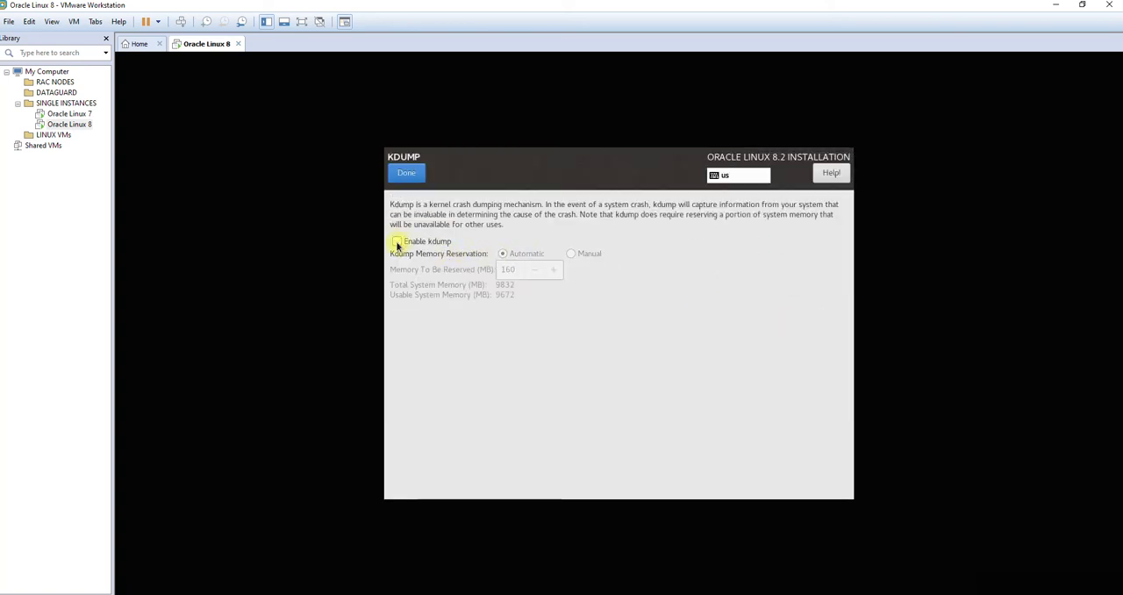
left_click(408, 175)
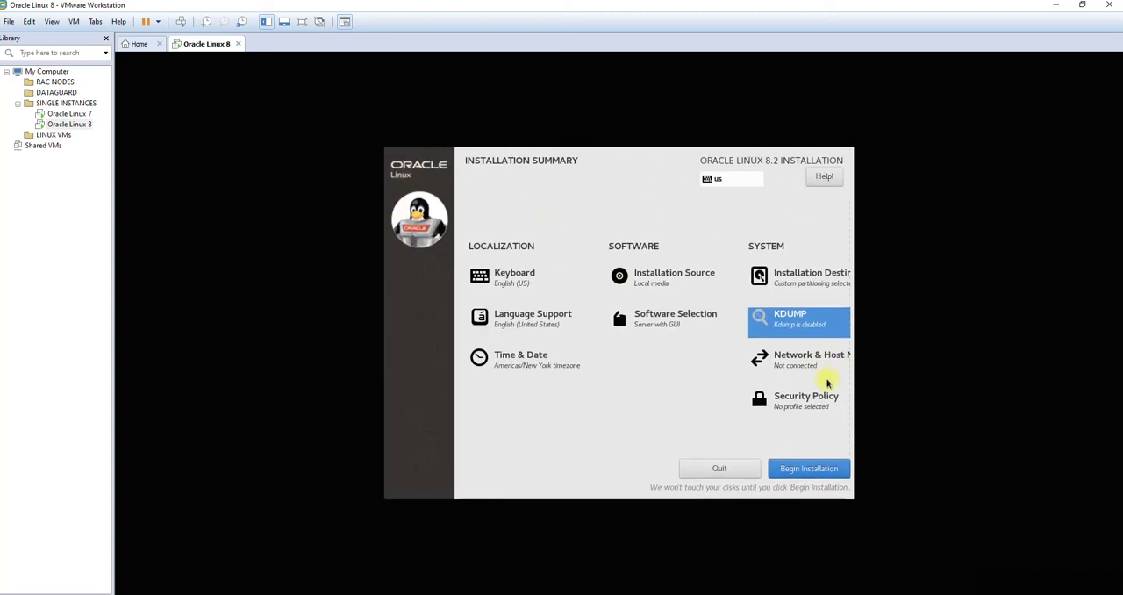
Step: Turn on the Ethernet (ens33) connection and enter oradb.localdomain as the host name
left_click(794, 364)
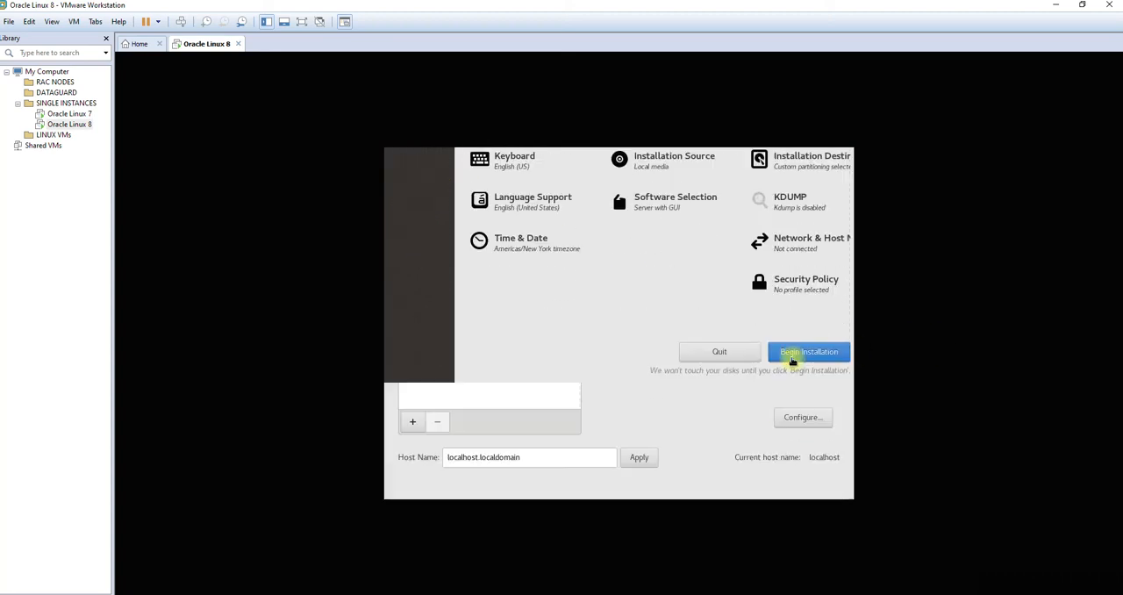
left_click(823, 220)
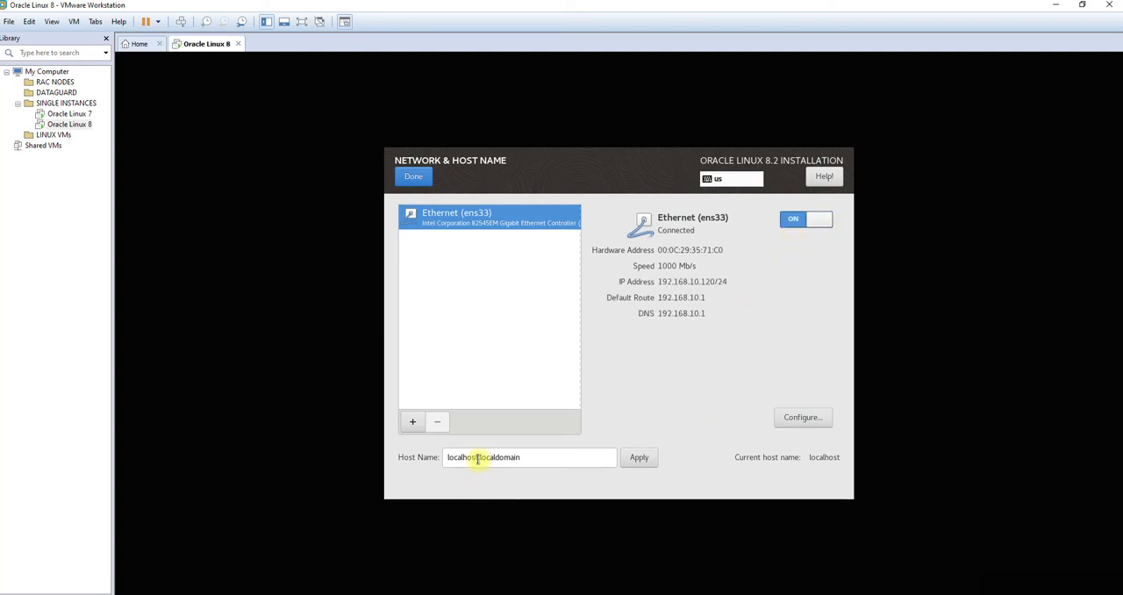
left_click_drag(479, 458, 437, 457)
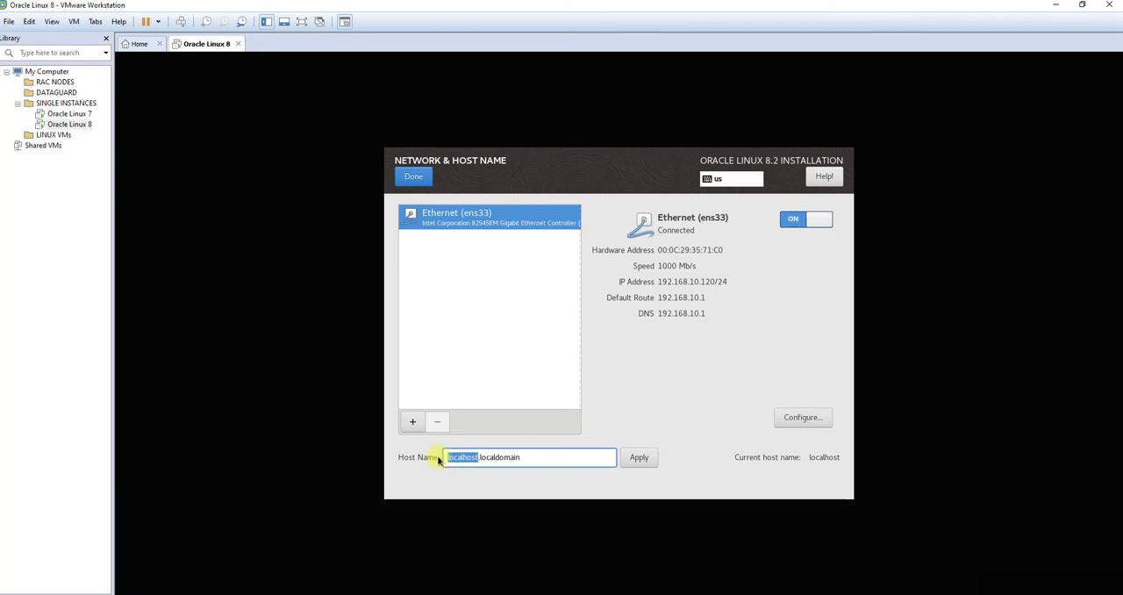
type("oradb")
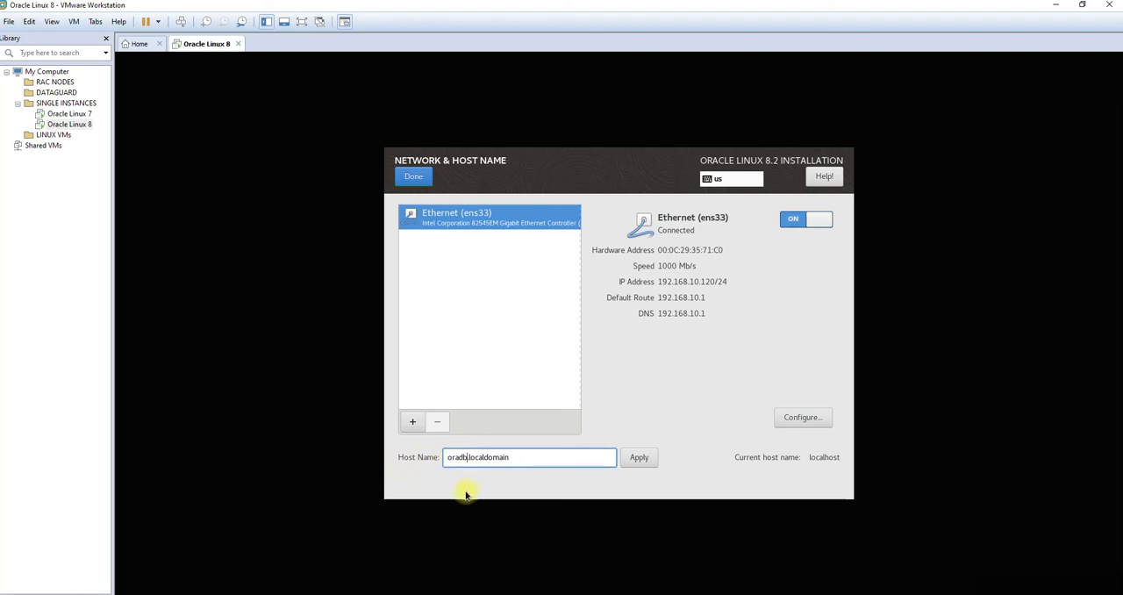
left_click_drag(526, 456, 470, 456)
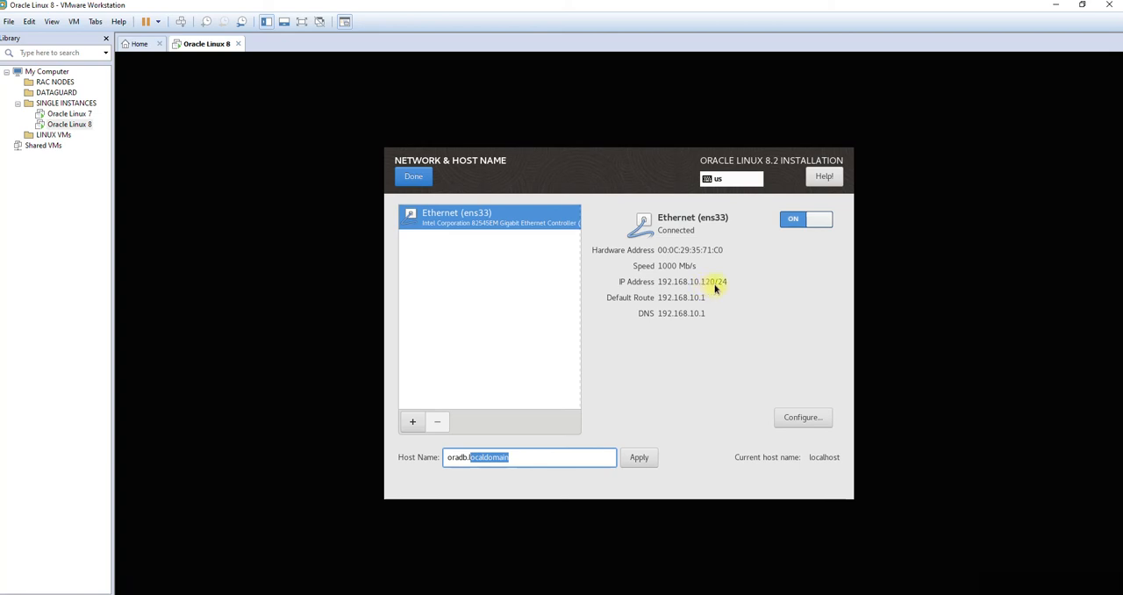
Step: Open the ens33 connection's configuration and set its IPv4 method to Manual
left_click(791, 421)
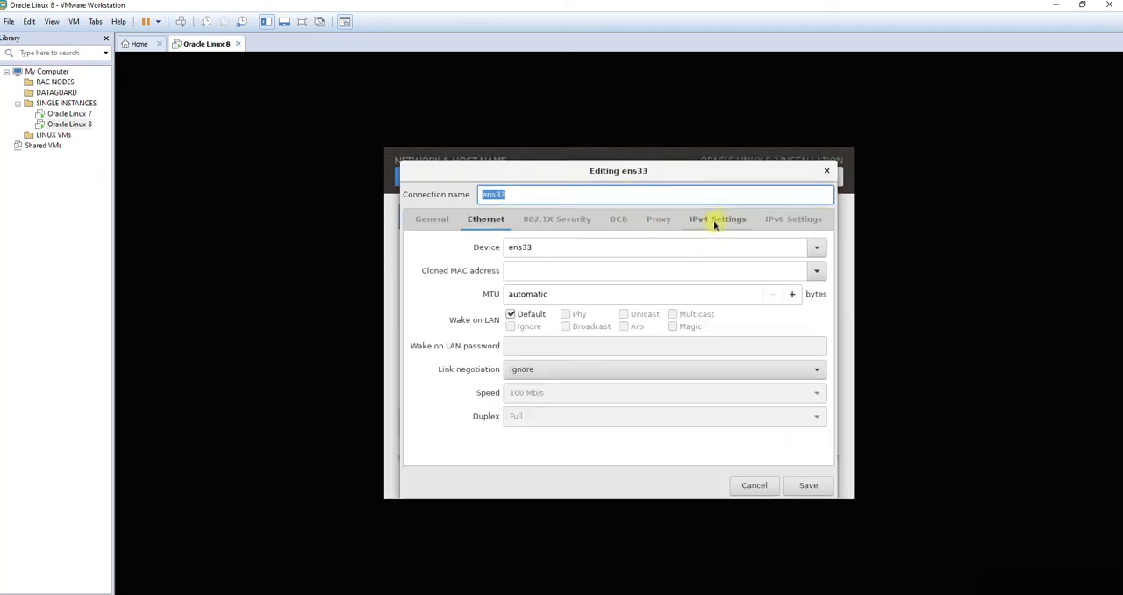
left_click(713, 221)
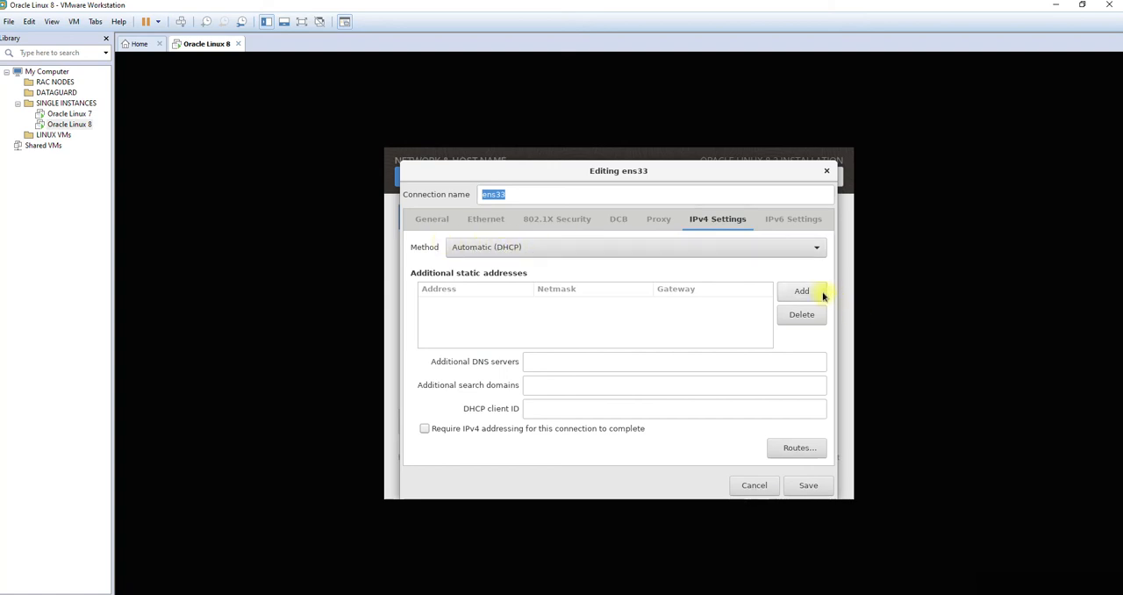
left_click(764, 251)
left_click(675, 281)
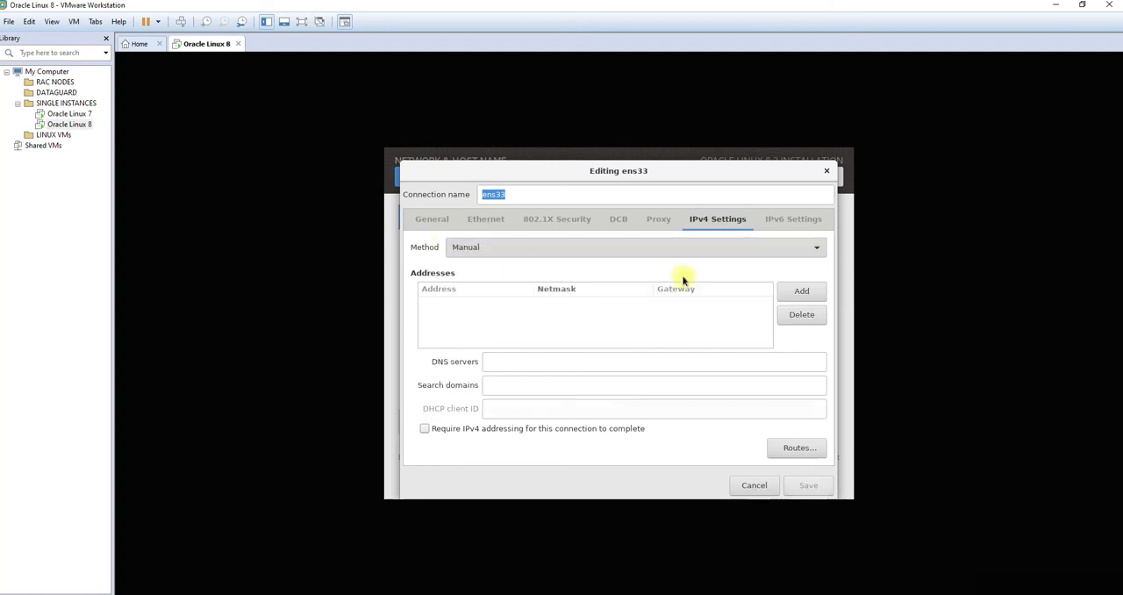
Step: Add the static IPv4 address 192.168.10.155 with netmask 24 and gateway 192.168.10.1
left_click(814, 292)
type("192.16")
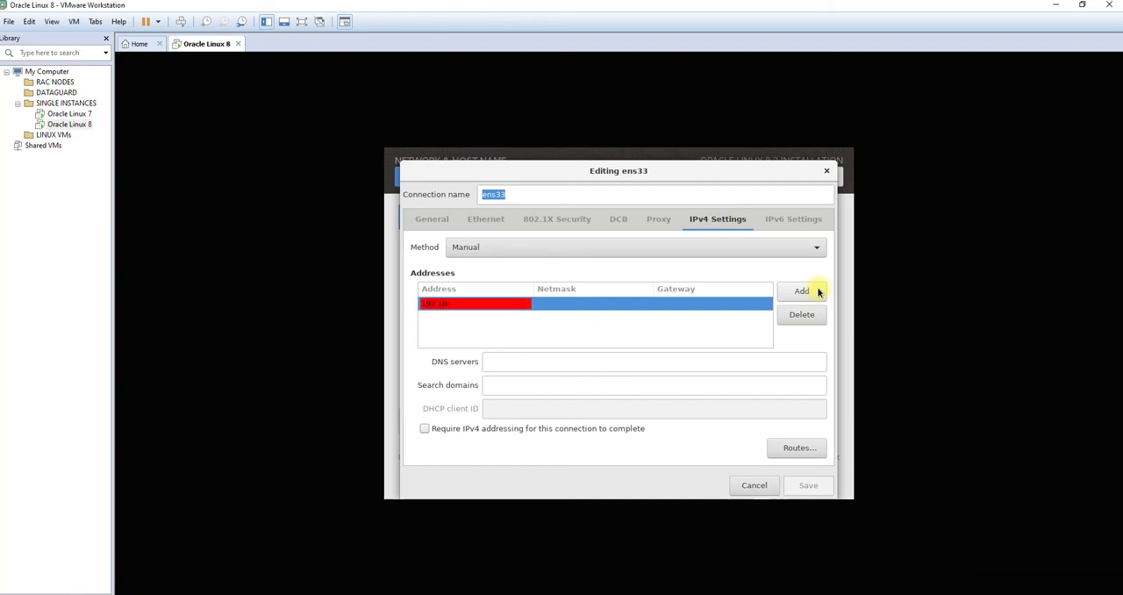
type("8.10.1")
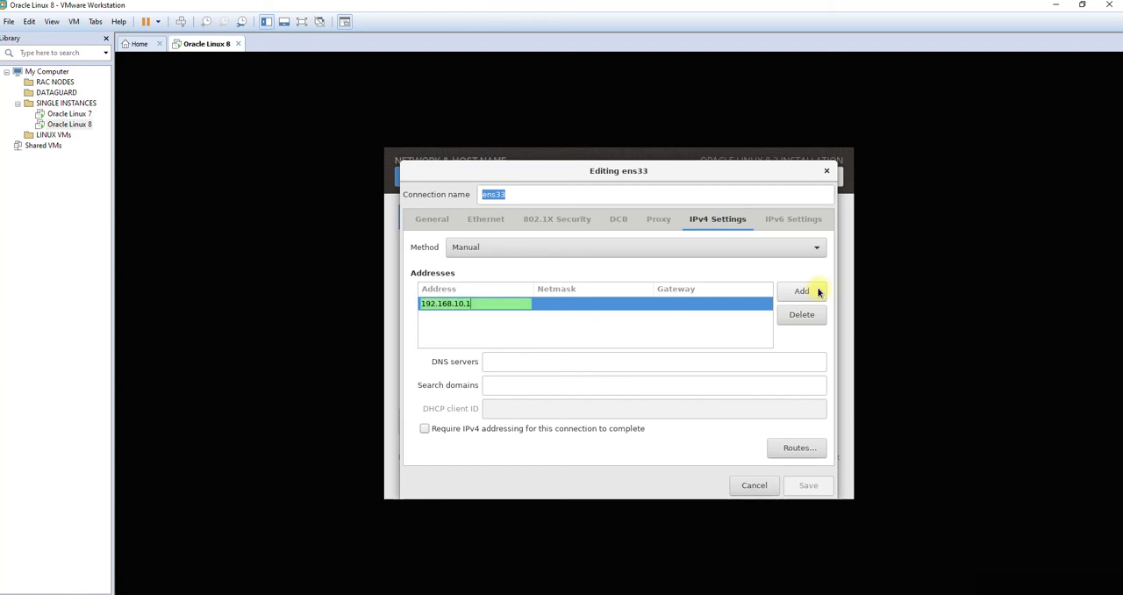
type("55")
key("Tab")
key("Tab")
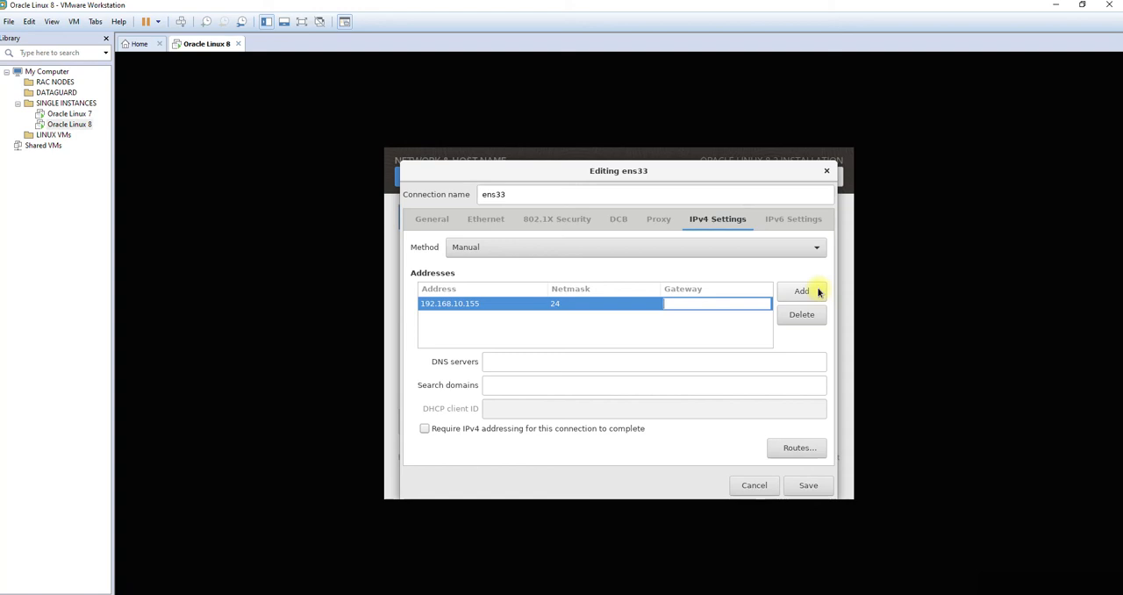
type("192")
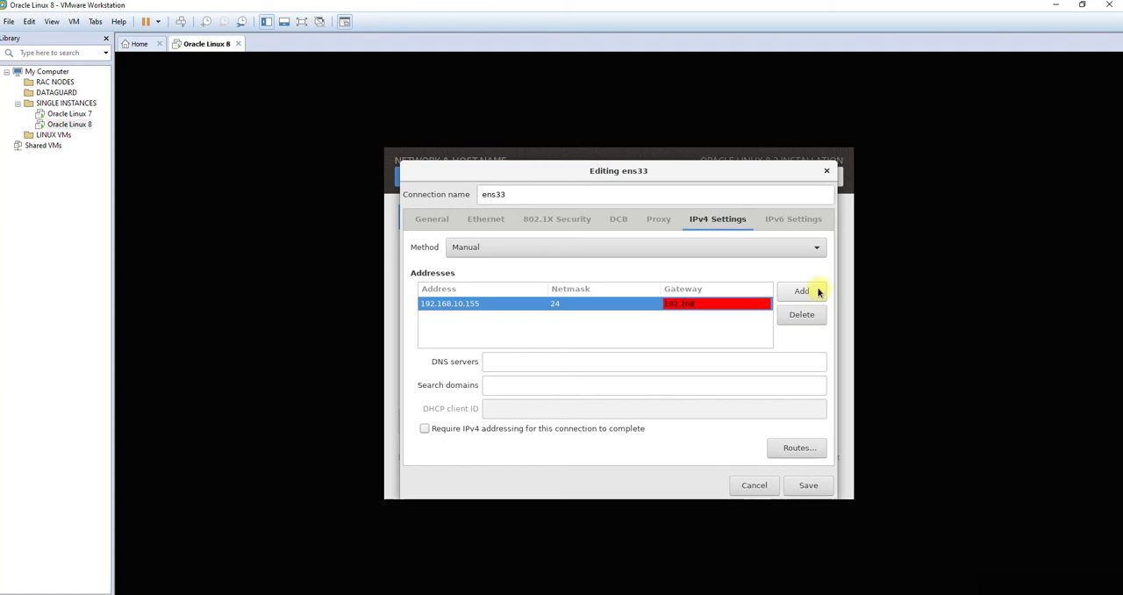
type(".168.10.1")
key("Tab")
Step: Set the DNS server to 192.168.10.1 and save the ens33 connection settings
left_click(691, 361)
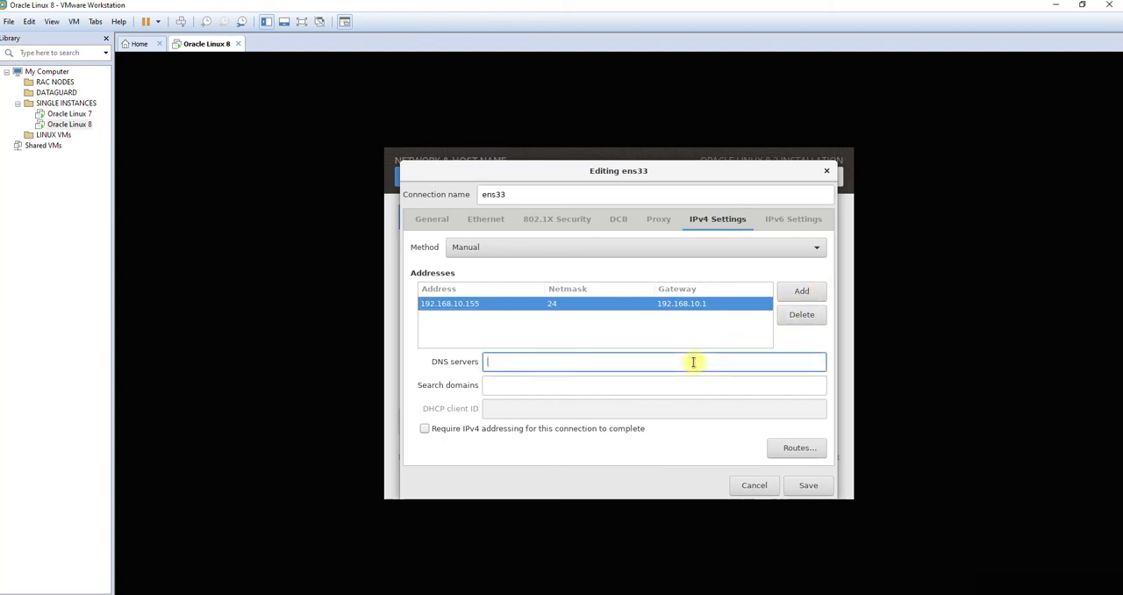
type("192.168")
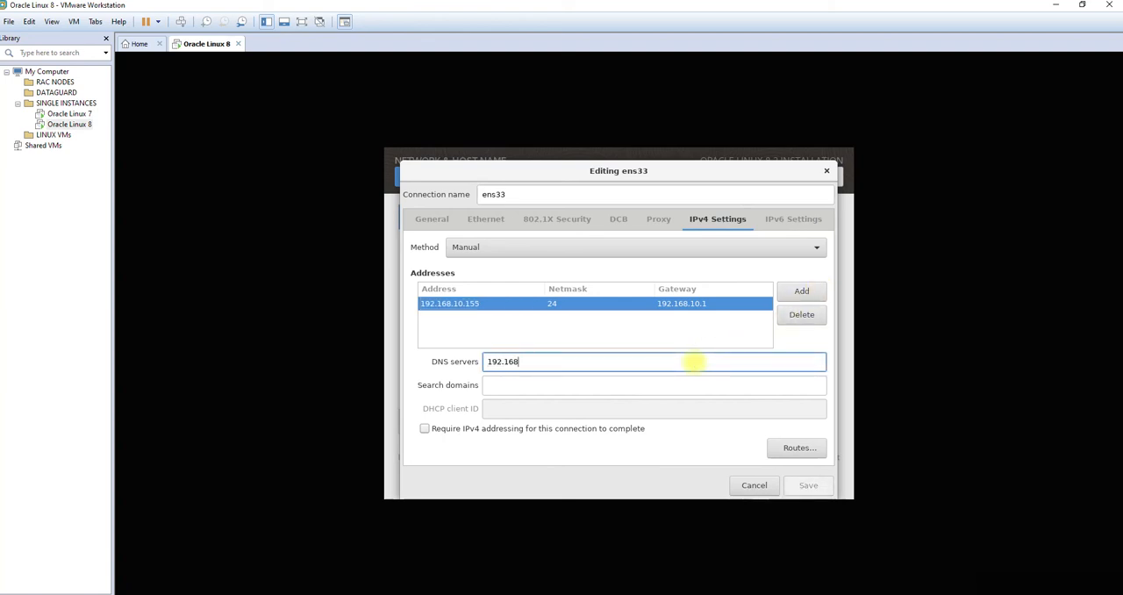
type(".10.1")
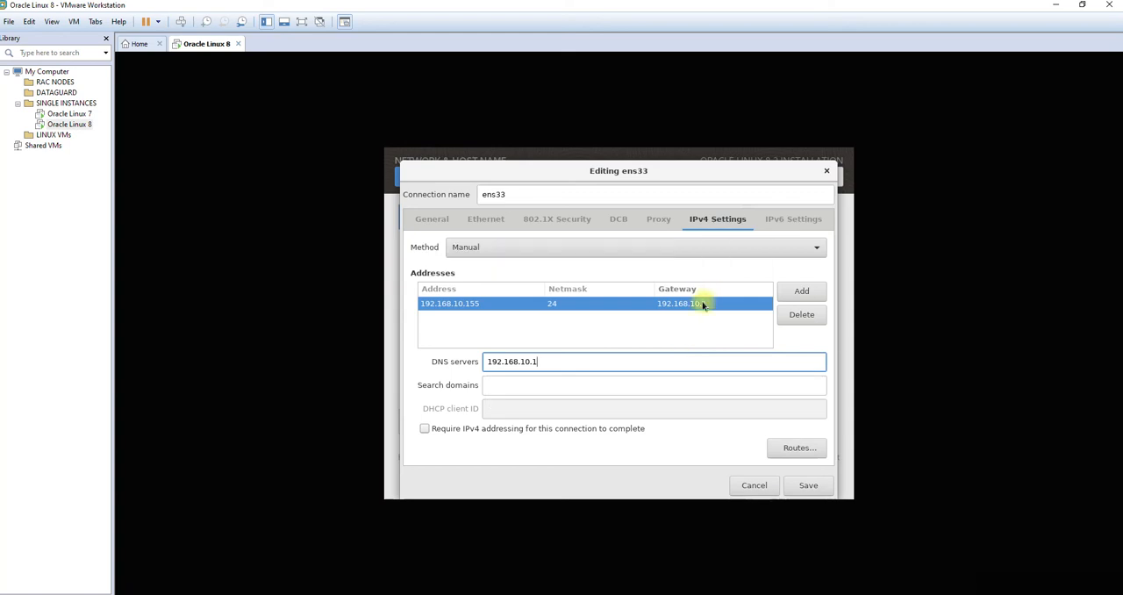
left_click(814, 487)
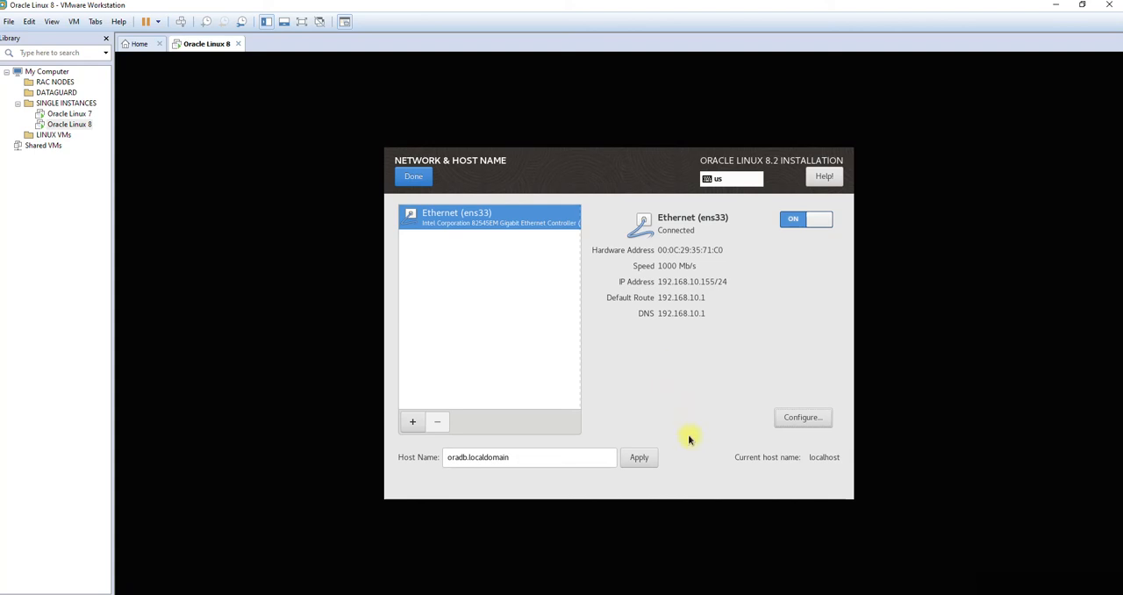
Step: Apply the entered host name, finish the network configuration and begin the installation
left_click(641, 460)
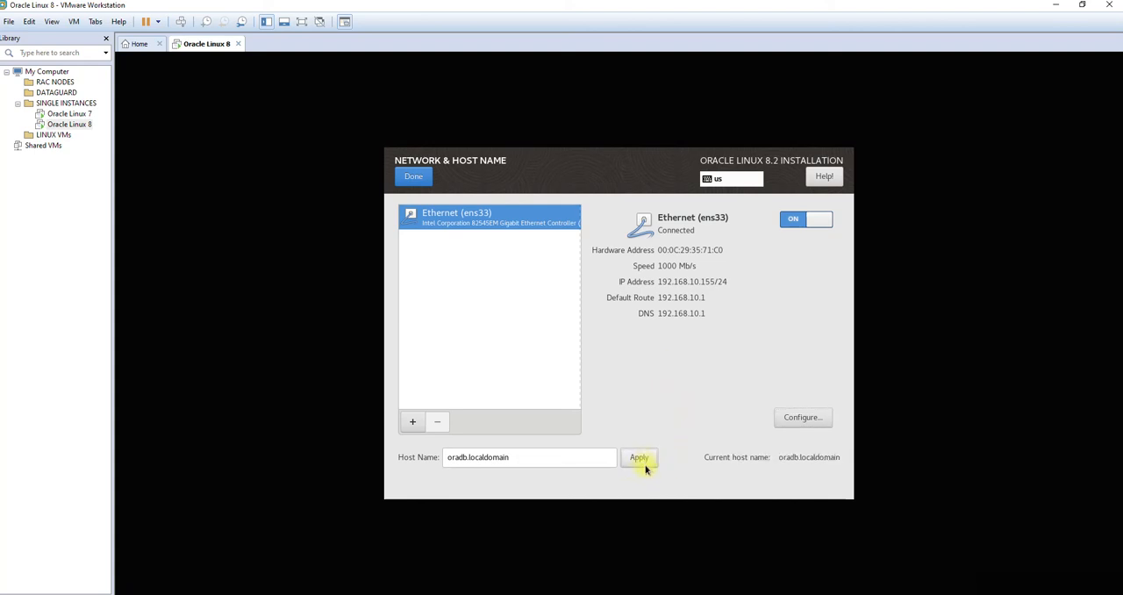
left_click(412, 176)
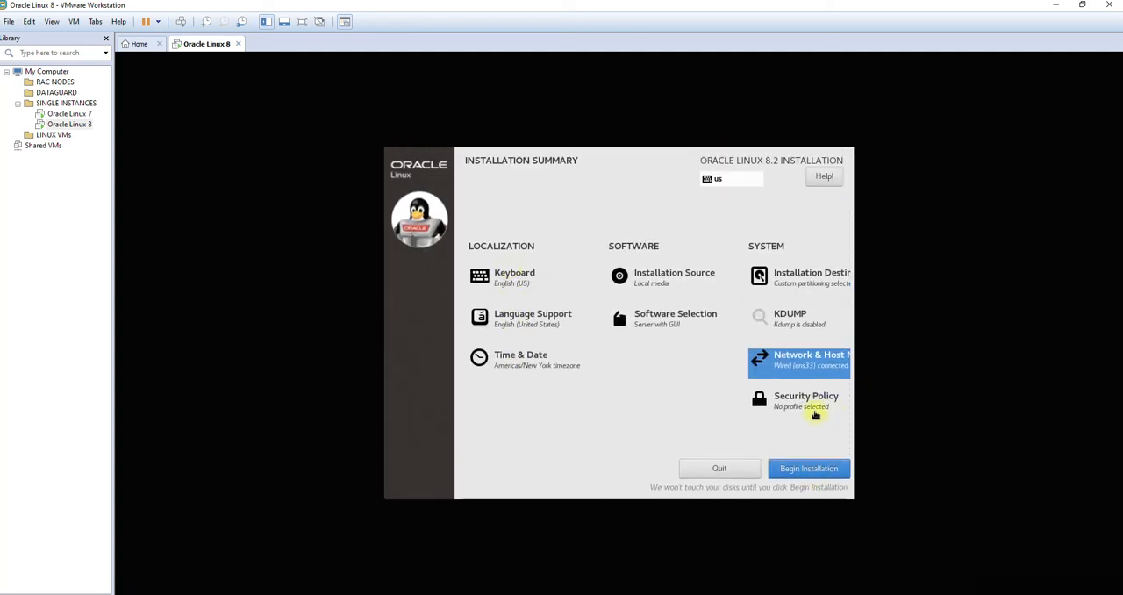
left_click(811, 469)
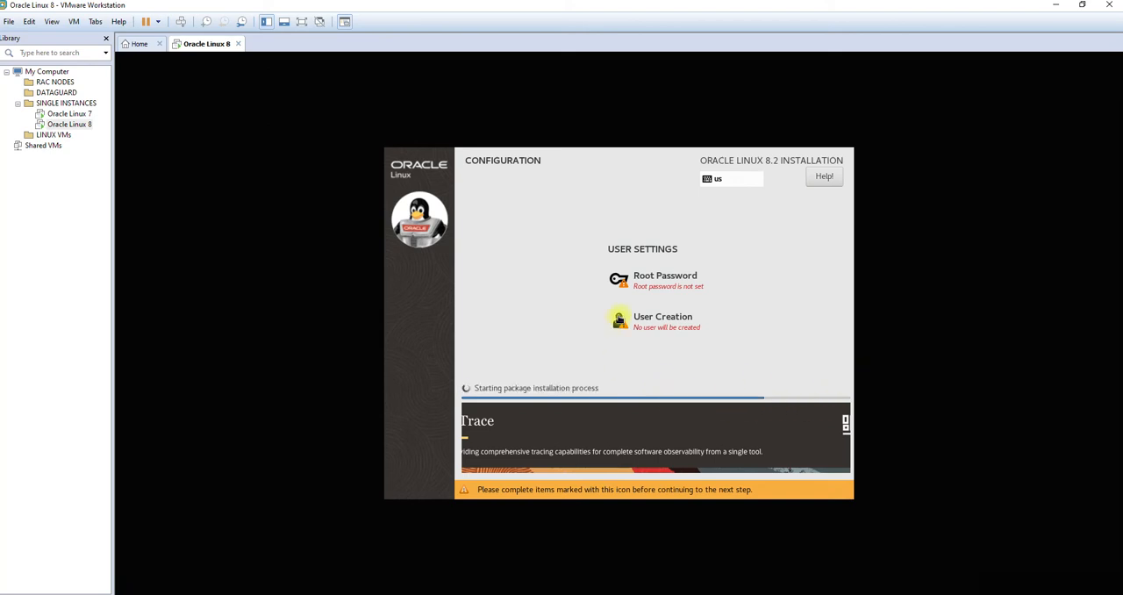
Step: Enter and confirm the root password, and reboot the virtual machine once the installation is complete
left_click(651, 288)
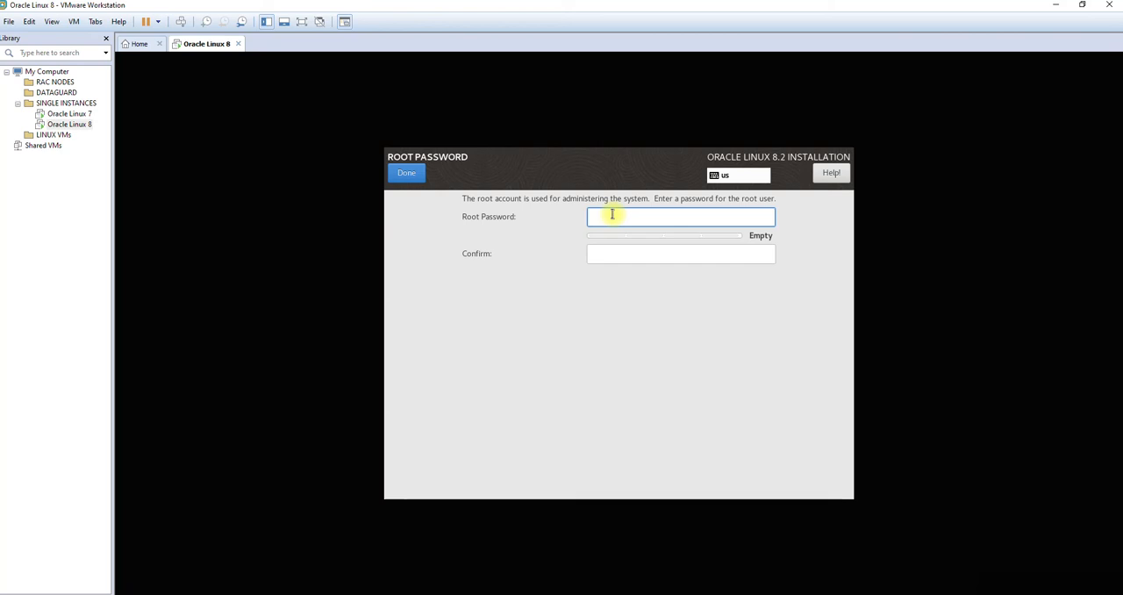
type("••••••••••")
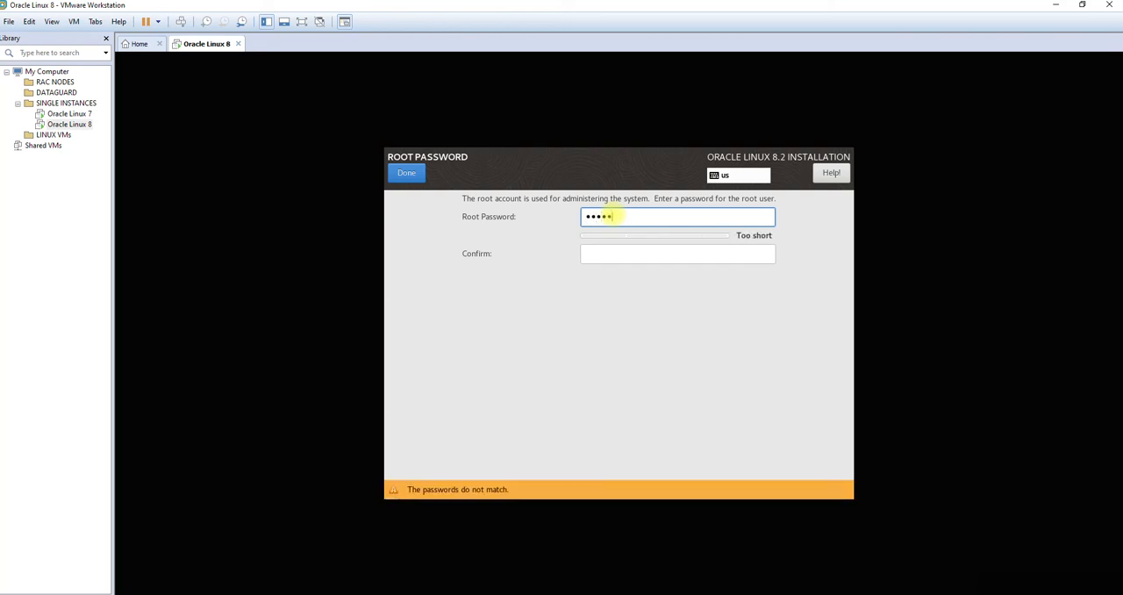
key("Tab")
type("•")
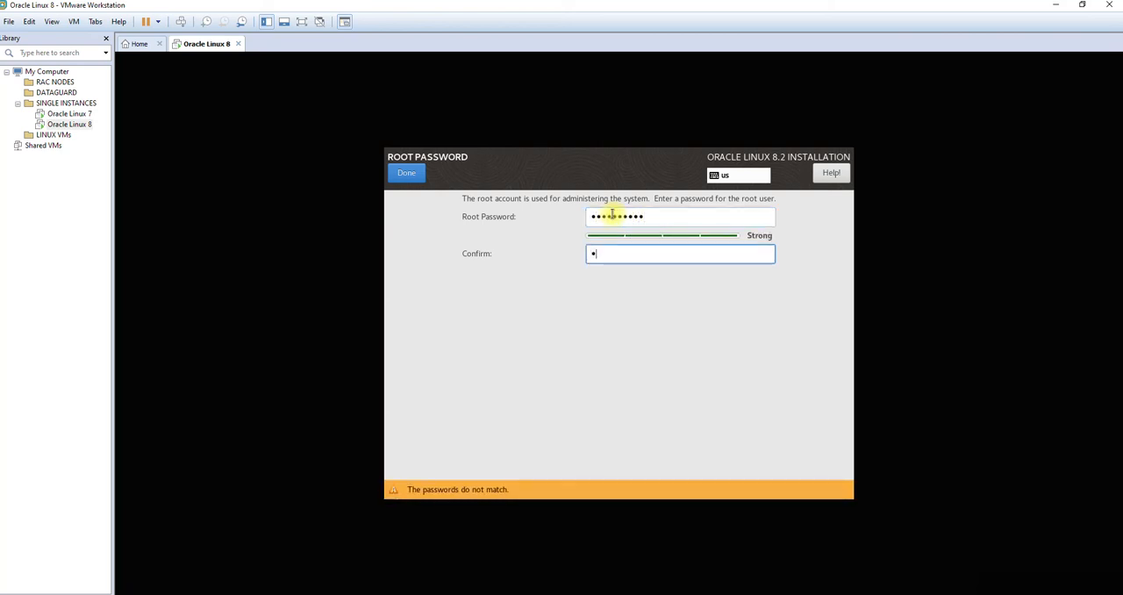
type("•••••••••")
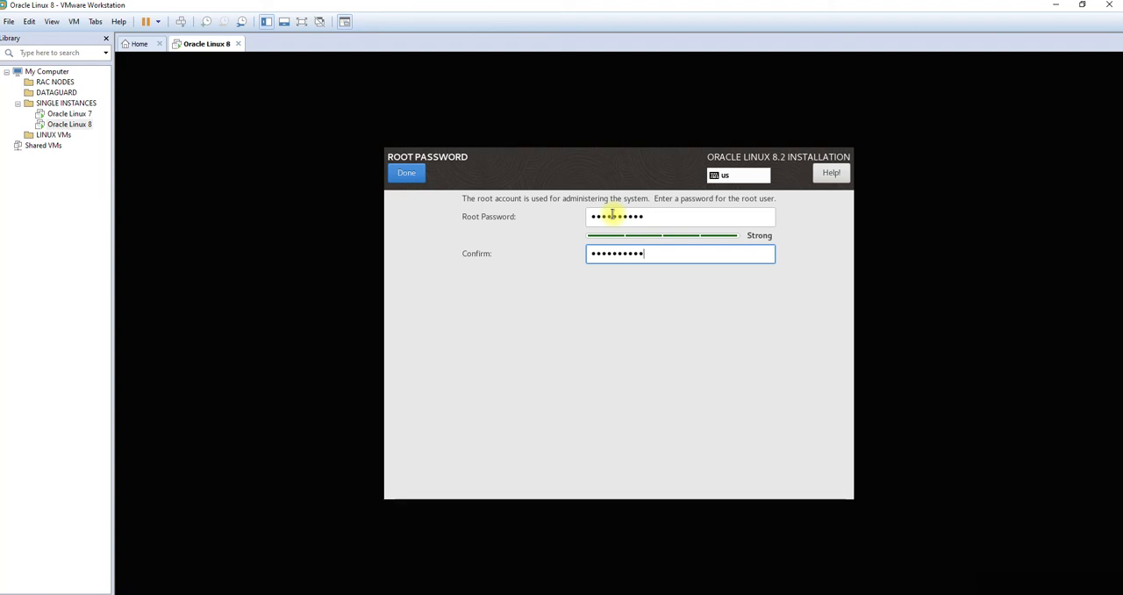
left_click(408, 174)
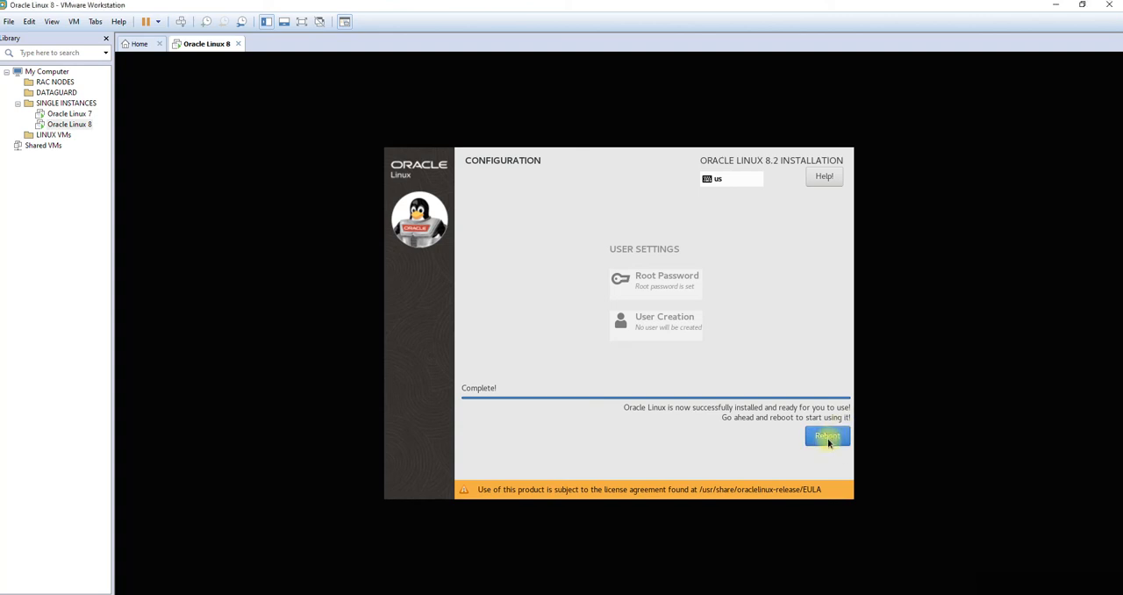
left_click(828, 437)
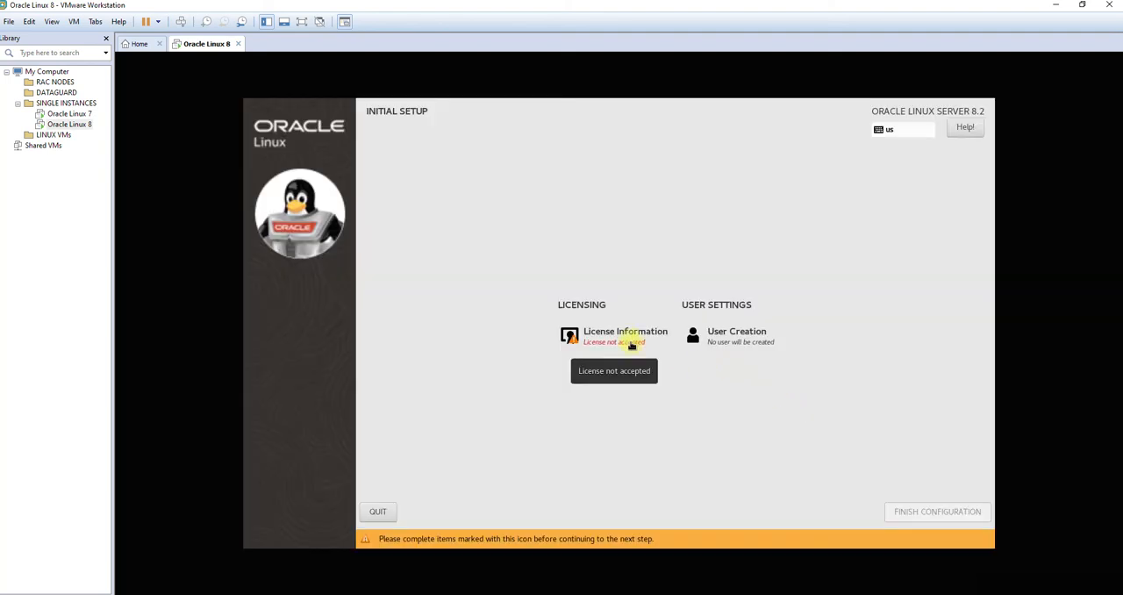
Step: Accept the Oracle Linux license agreement and finish the initial setup configuration
left_click(632, 343)
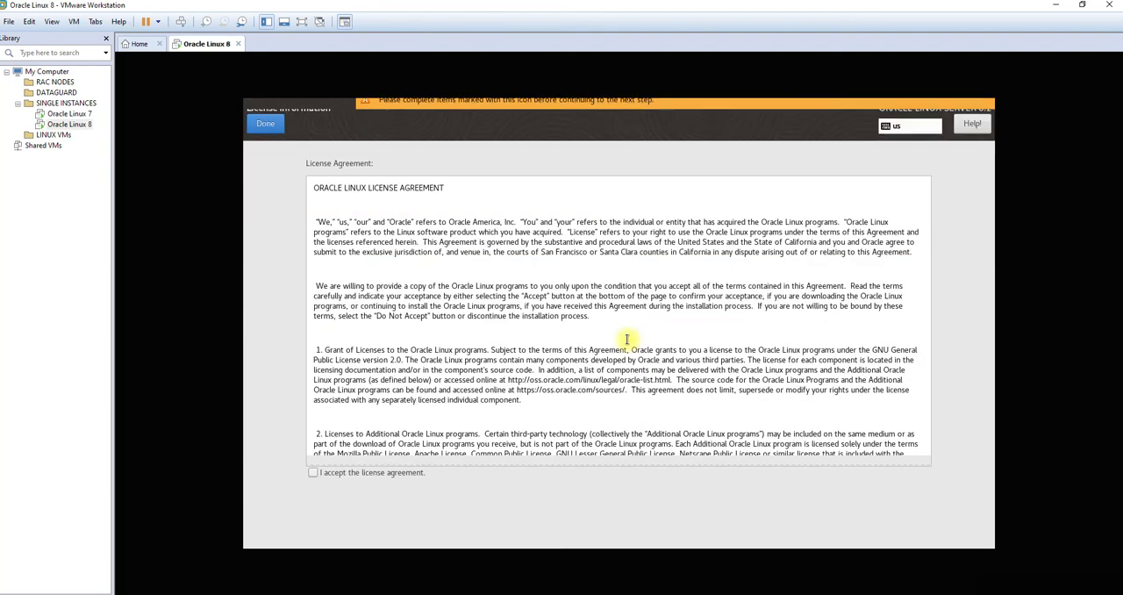
left_click(377, 473)
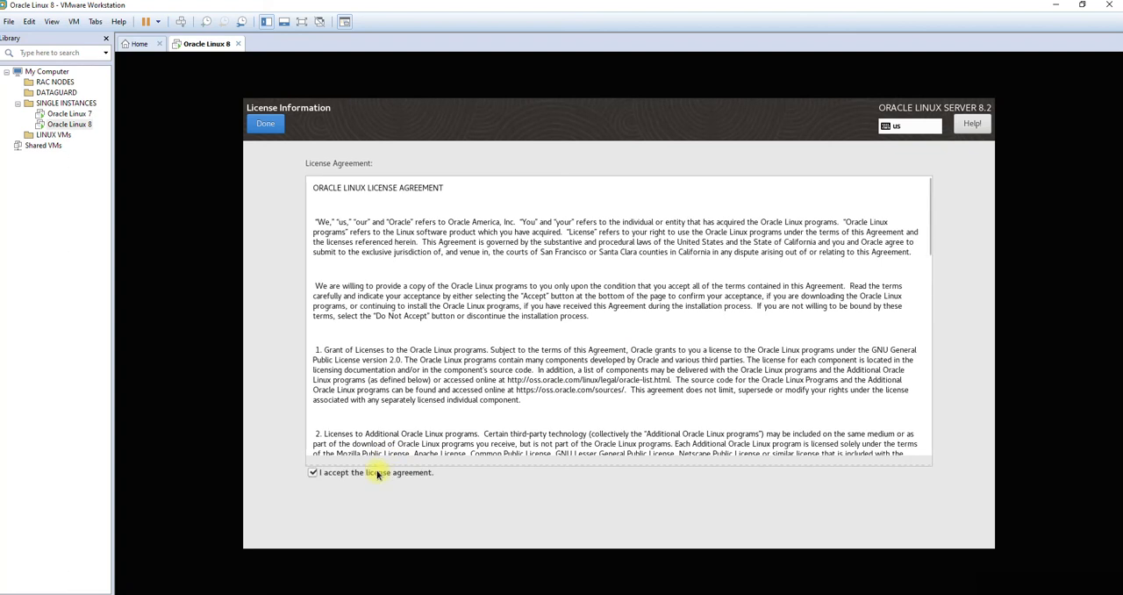
left_click(266, 125)
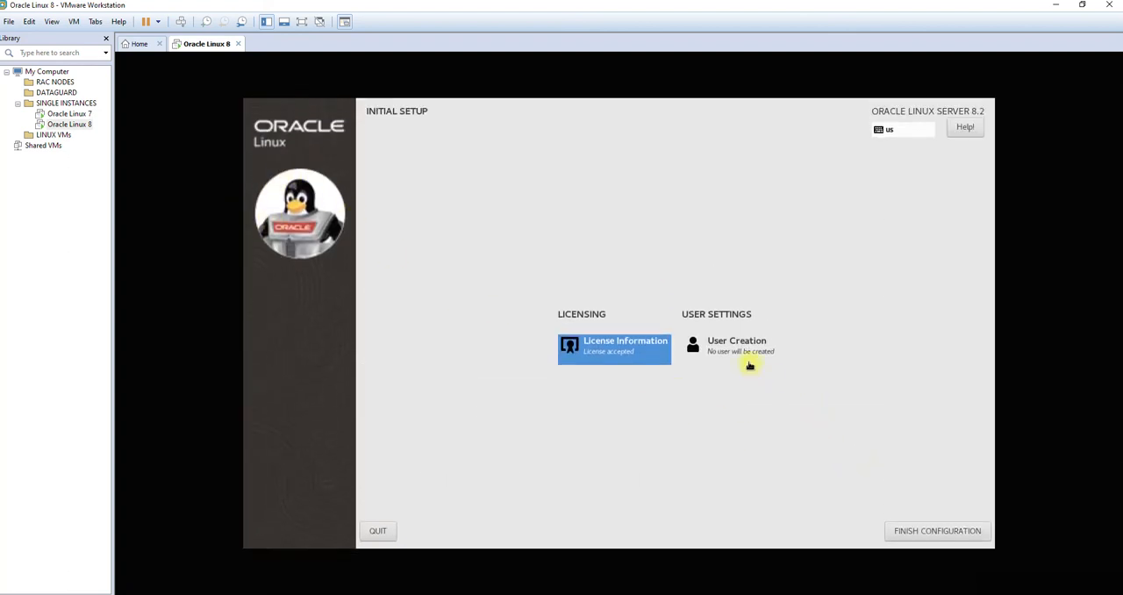
left_click(932, 537)
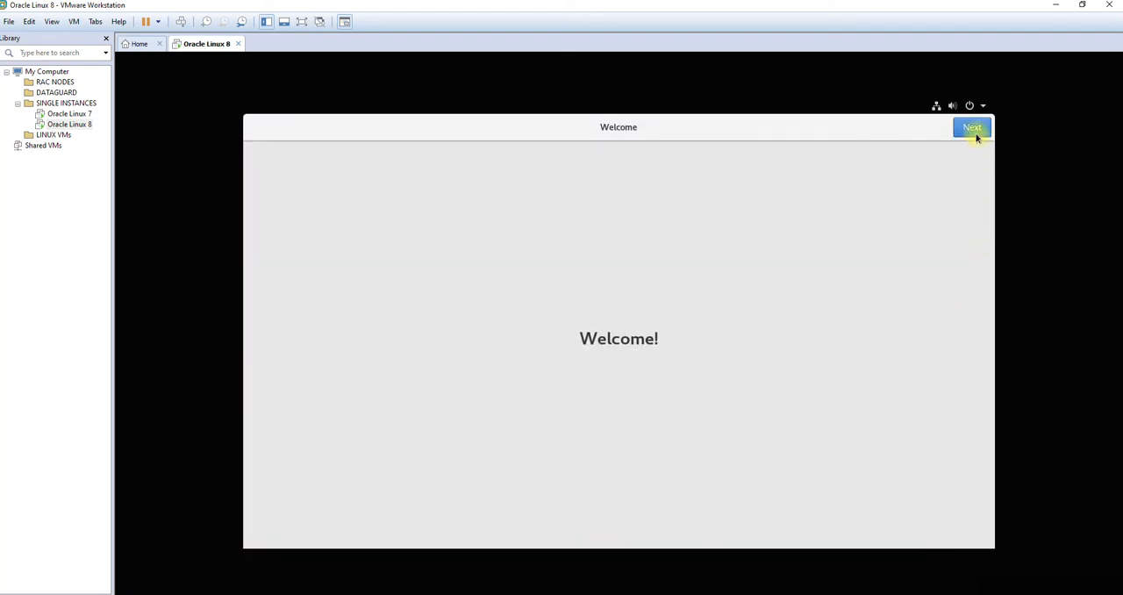
Step: Proceed past the welcome page, turn off Location Services and skip connecting online accounts
left_click(974, 132)
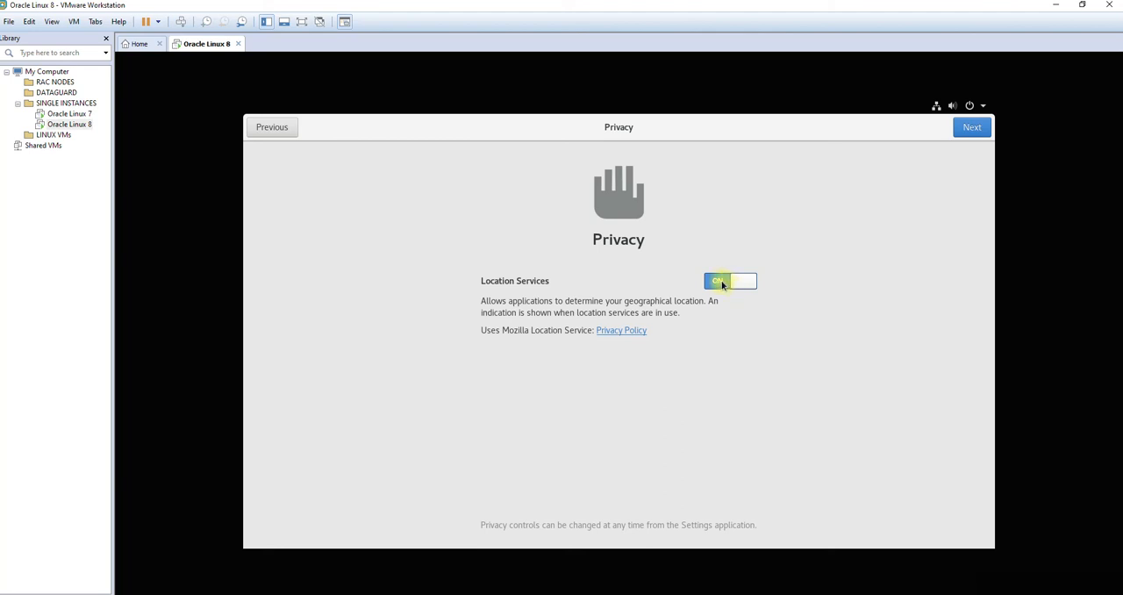
left_click(726, 283)
left_click(972, 127)
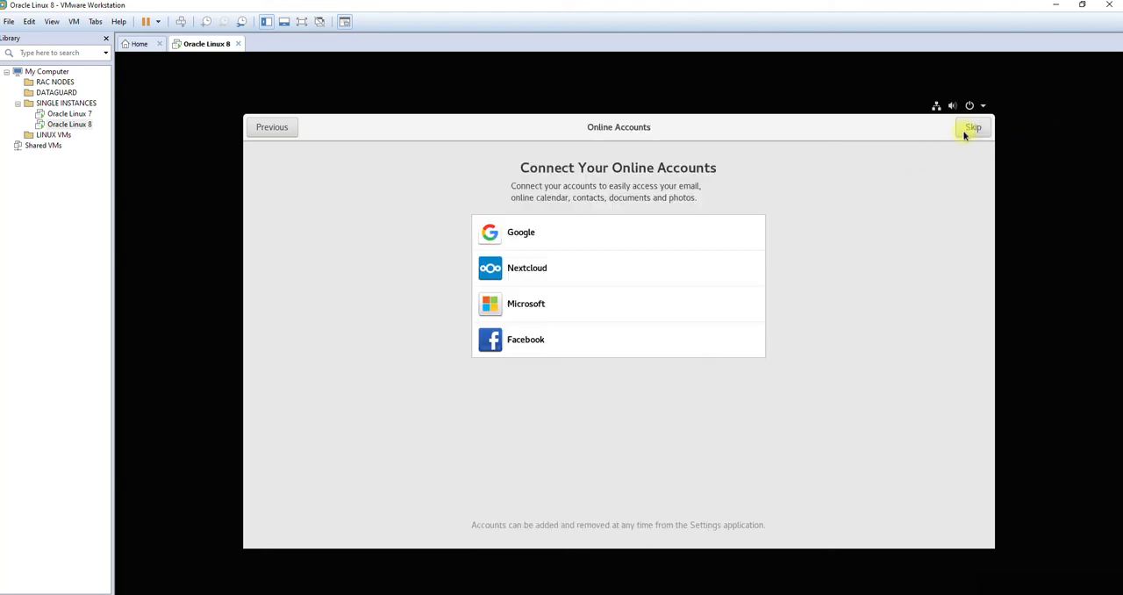
left_click(971, 130)
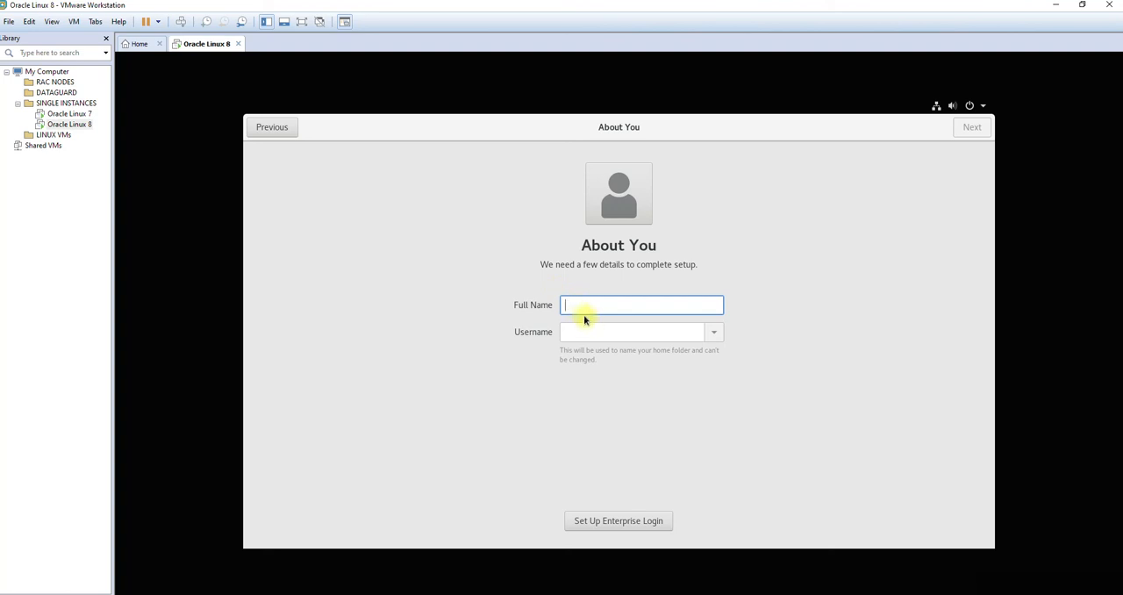
Step: Create the regular user by entering the full name, set and confirm the account password, and start using Oracle Linux Server
type("abhinav")
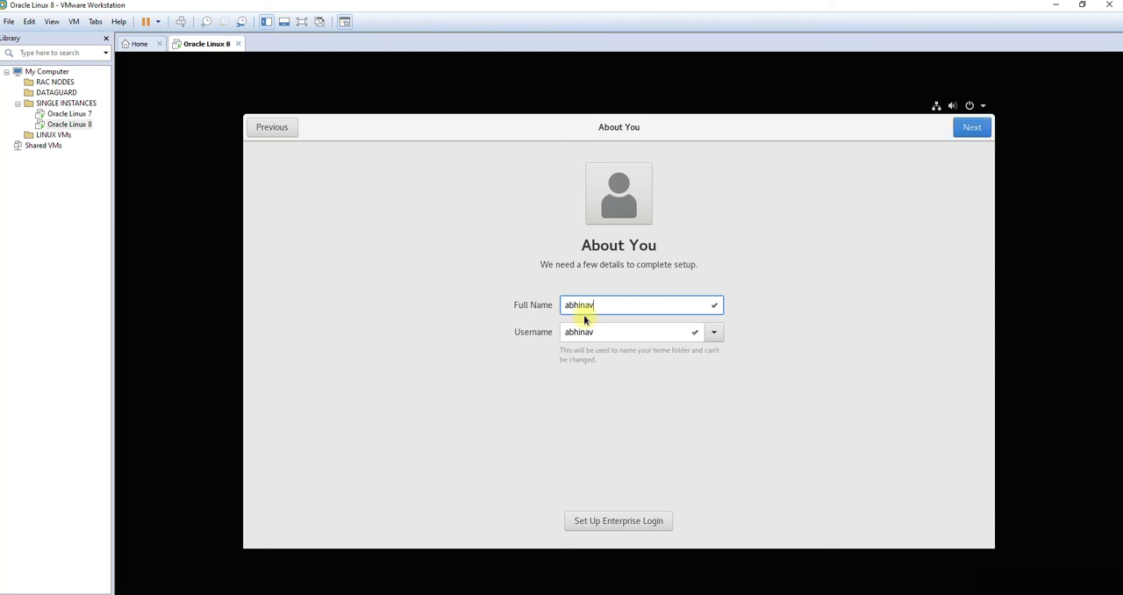
left_click(970, 128)
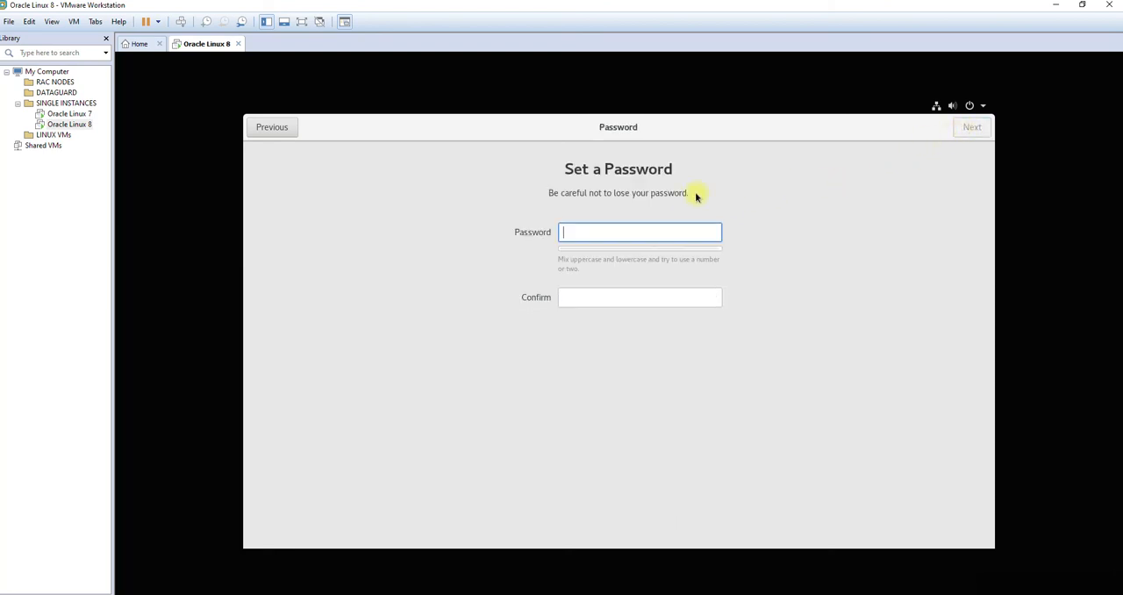
type("••••••••••")
key("Tab")
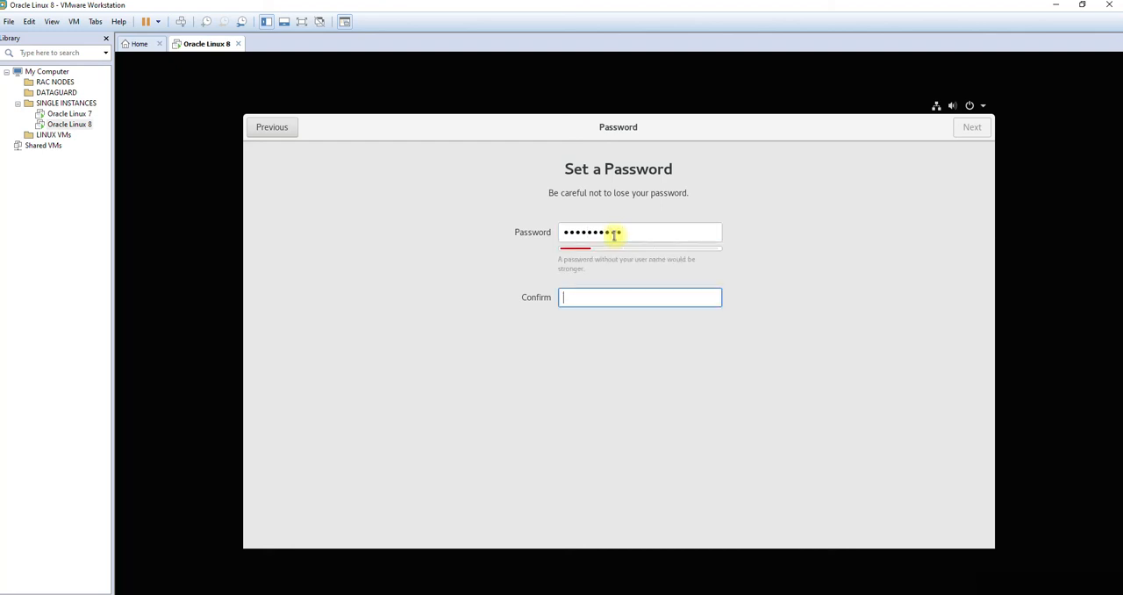
type("••••••••••")
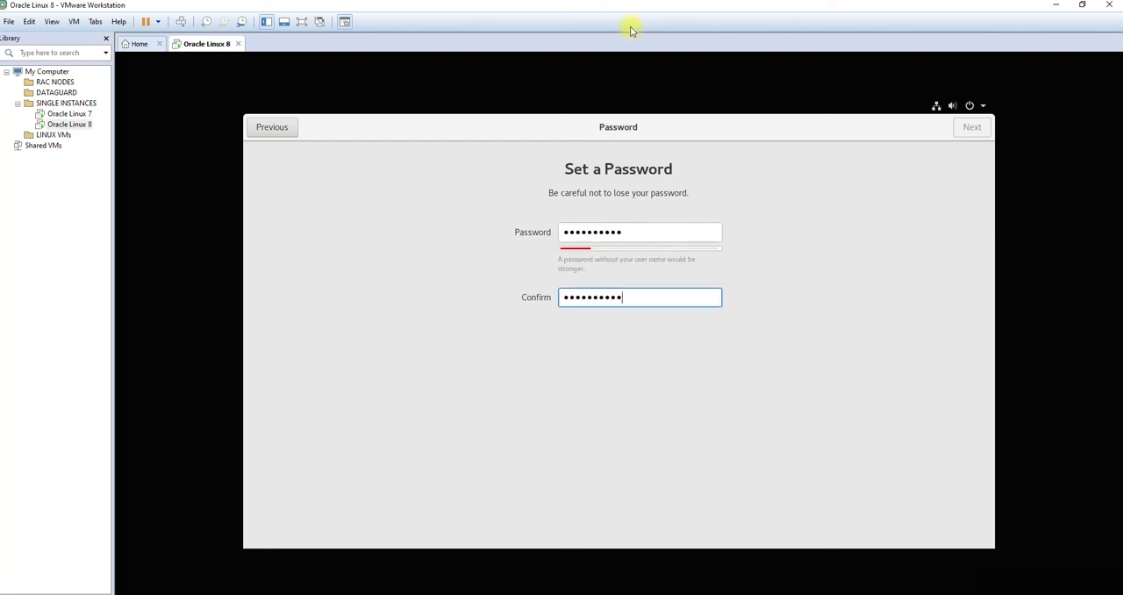
left_click(972, 132)
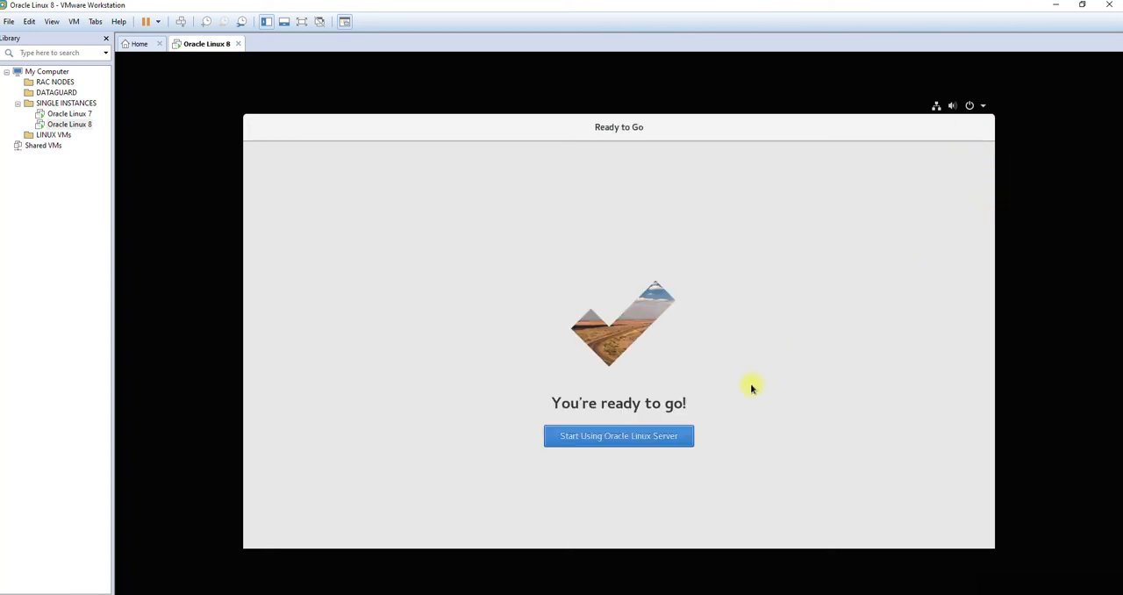
left_click(678, 446)
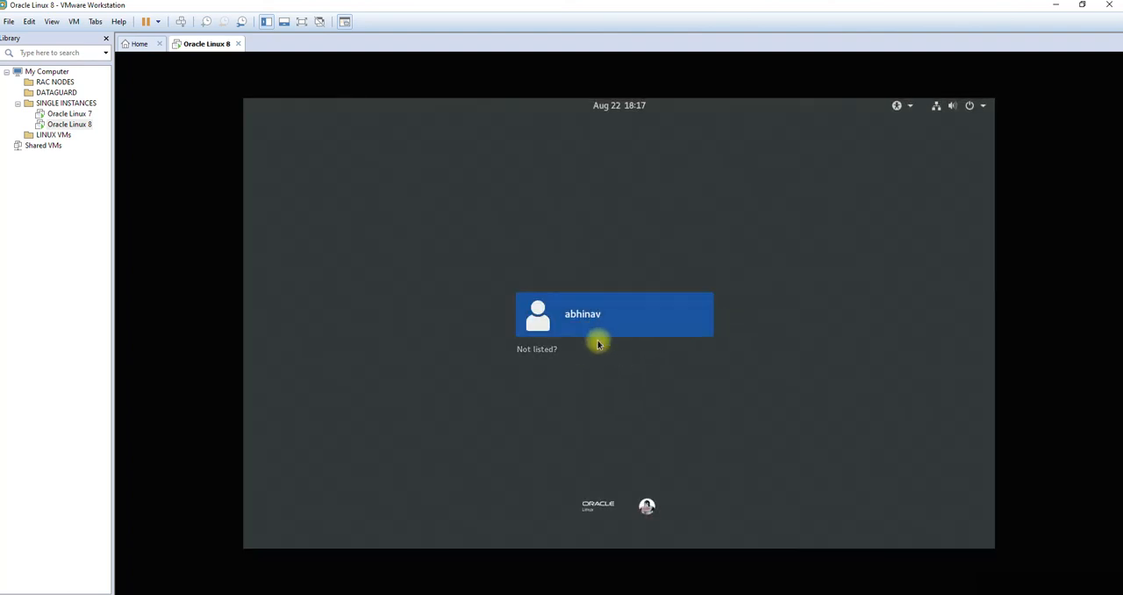
Step: Log in as the unlisted user root with the root password
left_click(543, 353)
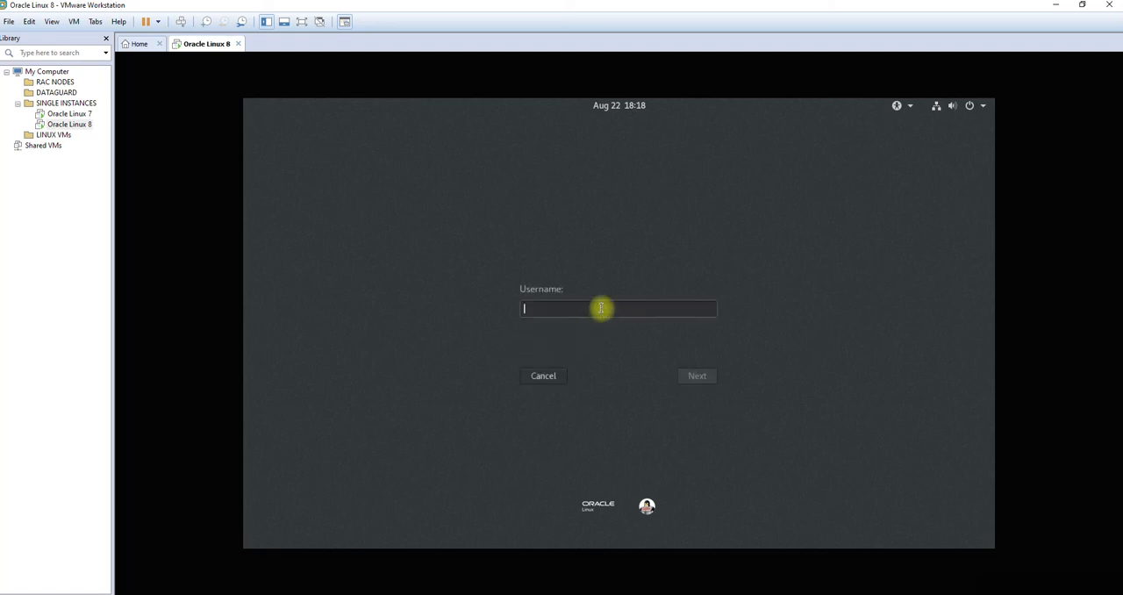
type("root")
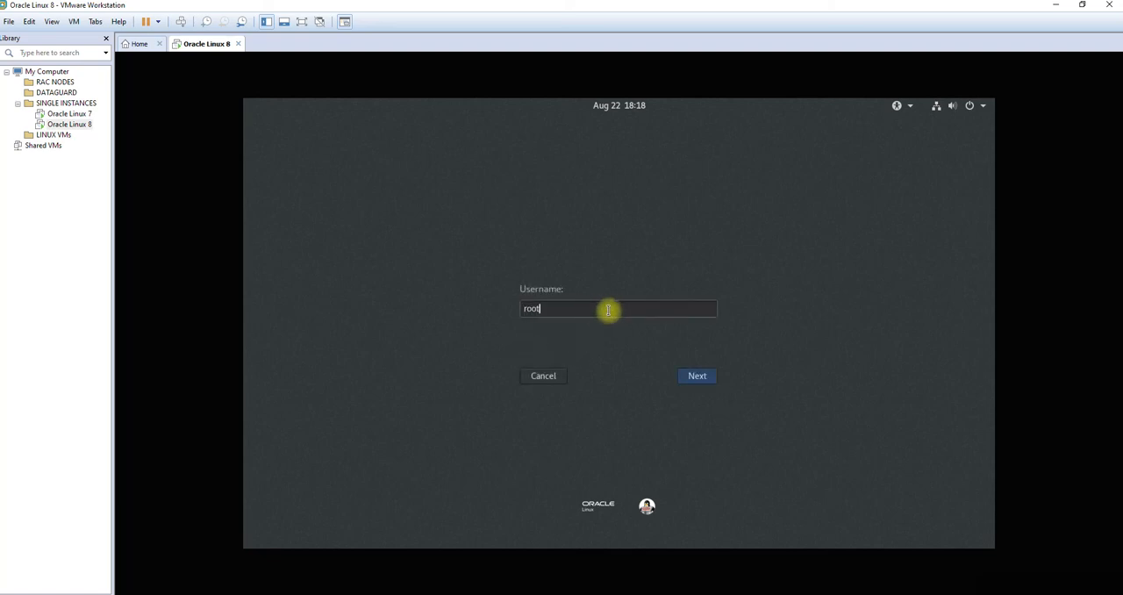
key("Return")
type("••••••••••")
key("Return")
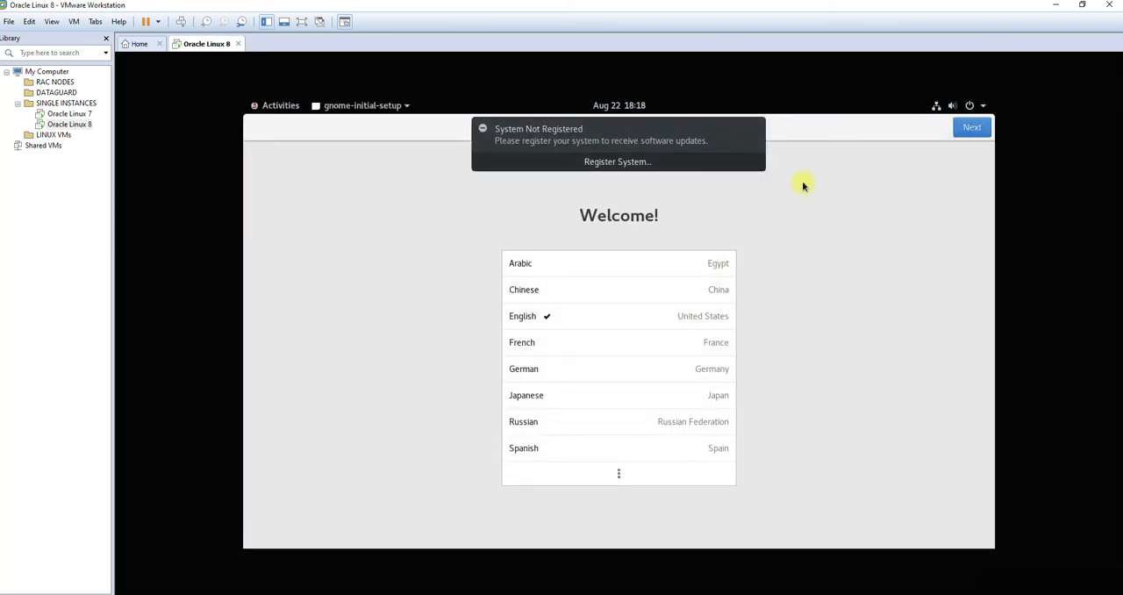
Step: Dismiss the system registration and privileged-user notifications
left_click(756, 130)
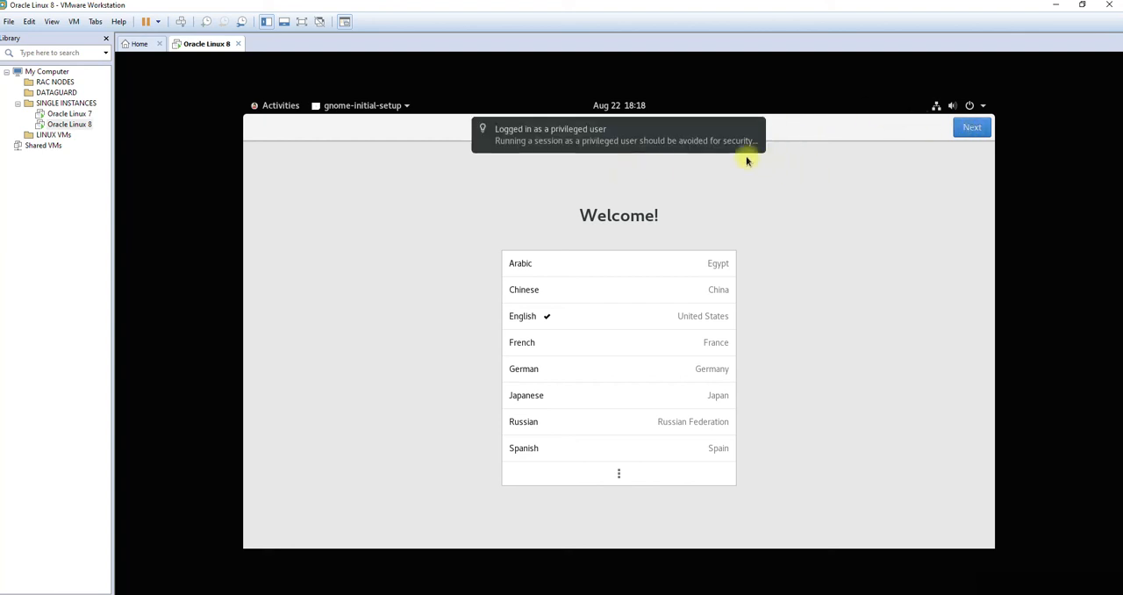
mouse_move(588, 143)
left_click(753, 132)
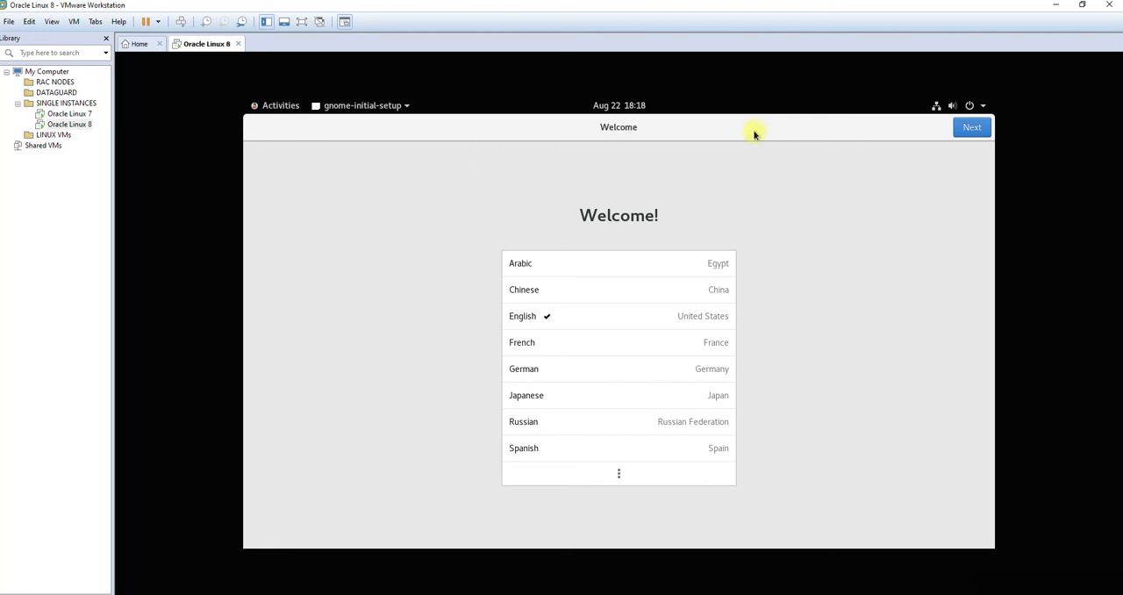
Step: Complete root's welcome setup with English, the English (US) keyboard and Location Services off, and close the Getting Started help
left_click(971, 132)
left_click(972, 133)
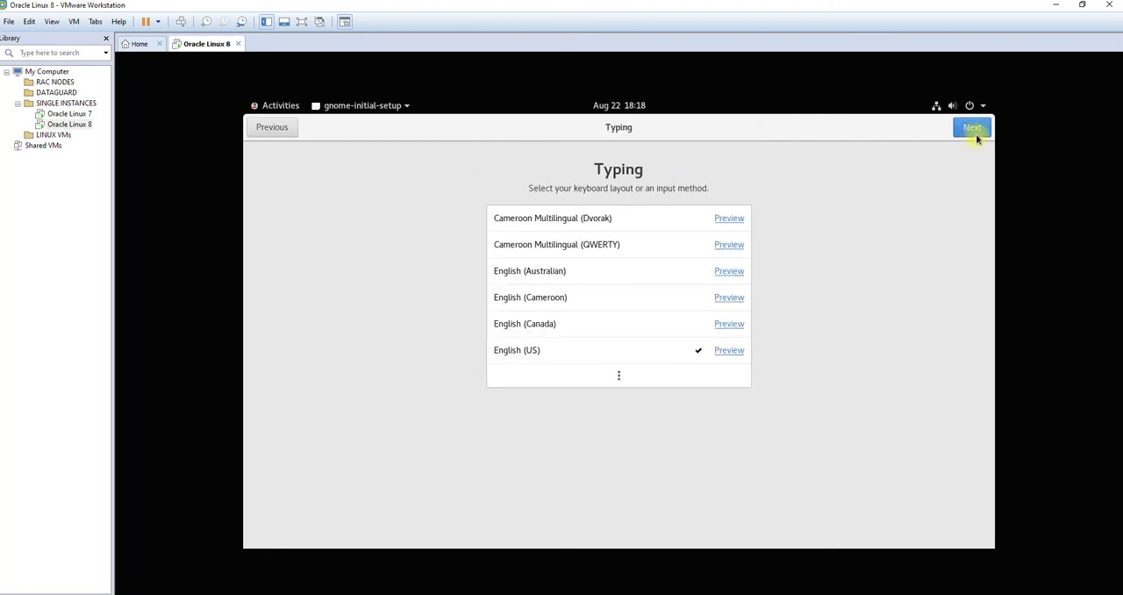
left_click(748, 280)
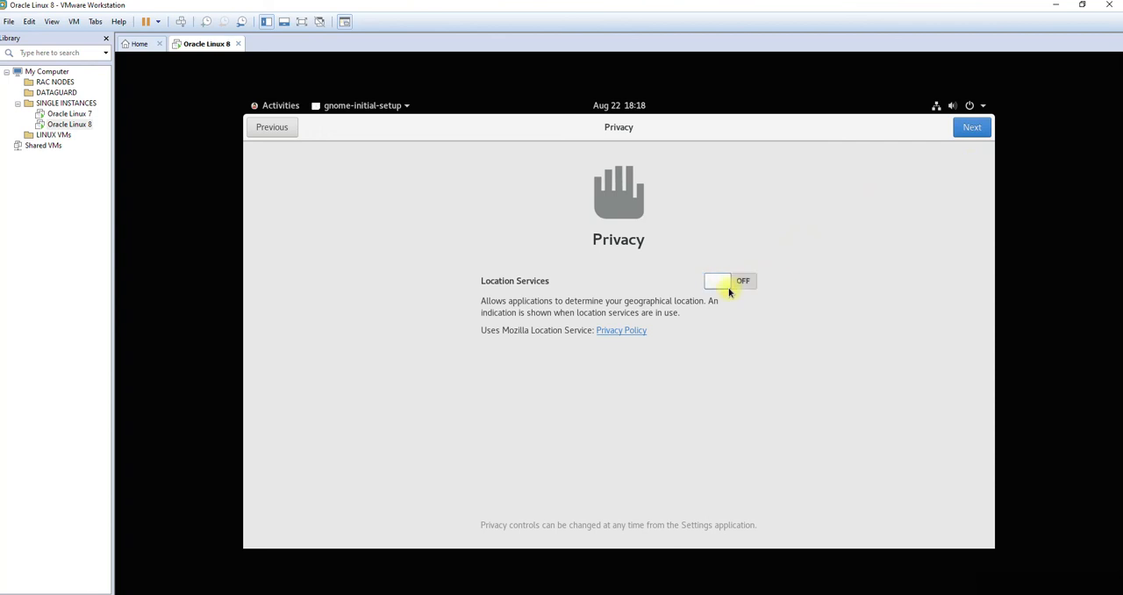
left_click(972, 130)
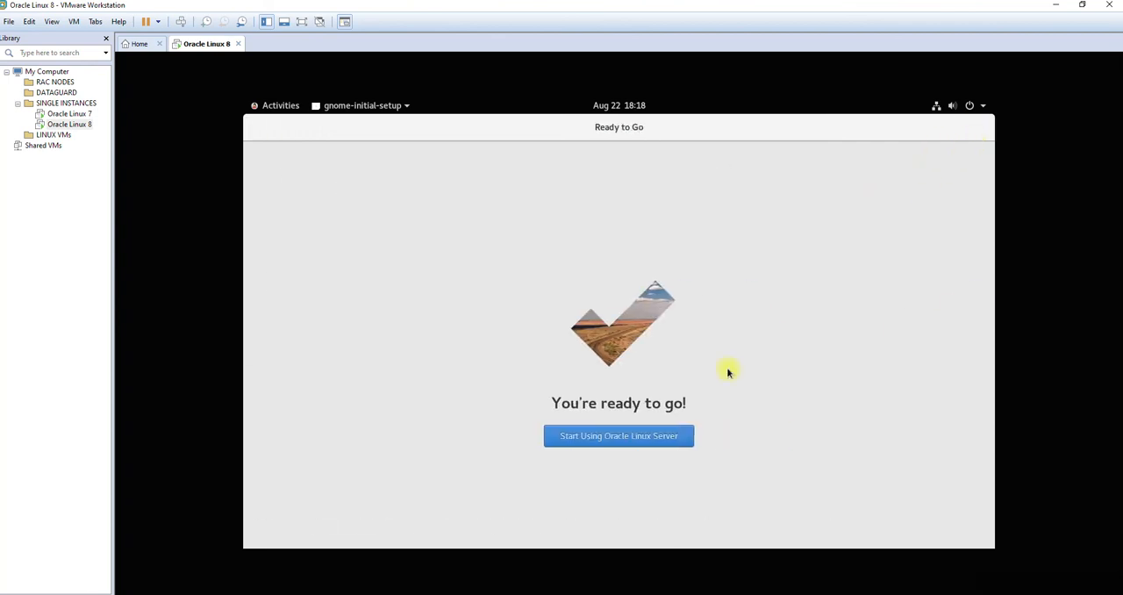
left_click(649, 434)
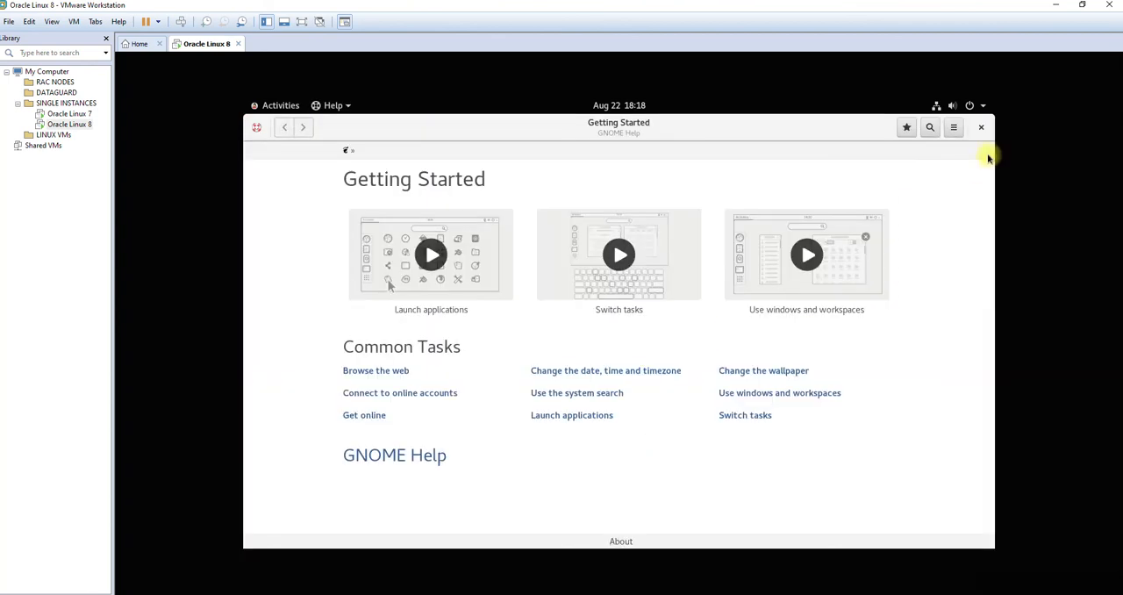
left_click(981, 127)
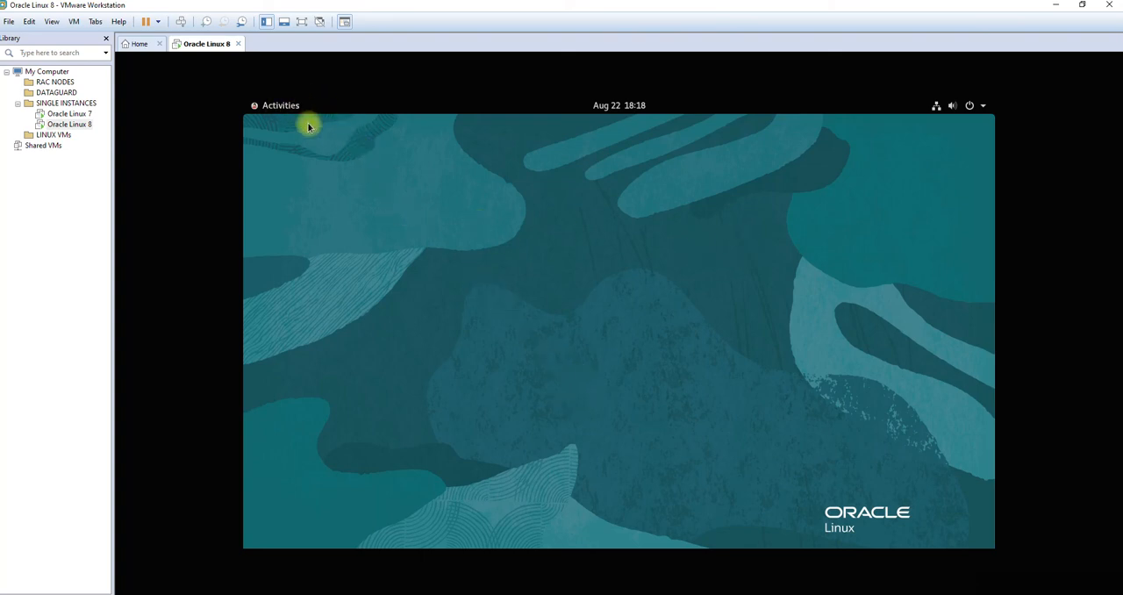
Step: Open a Terminal window and move it slightly higher on the desktop
right_click(358, 172)
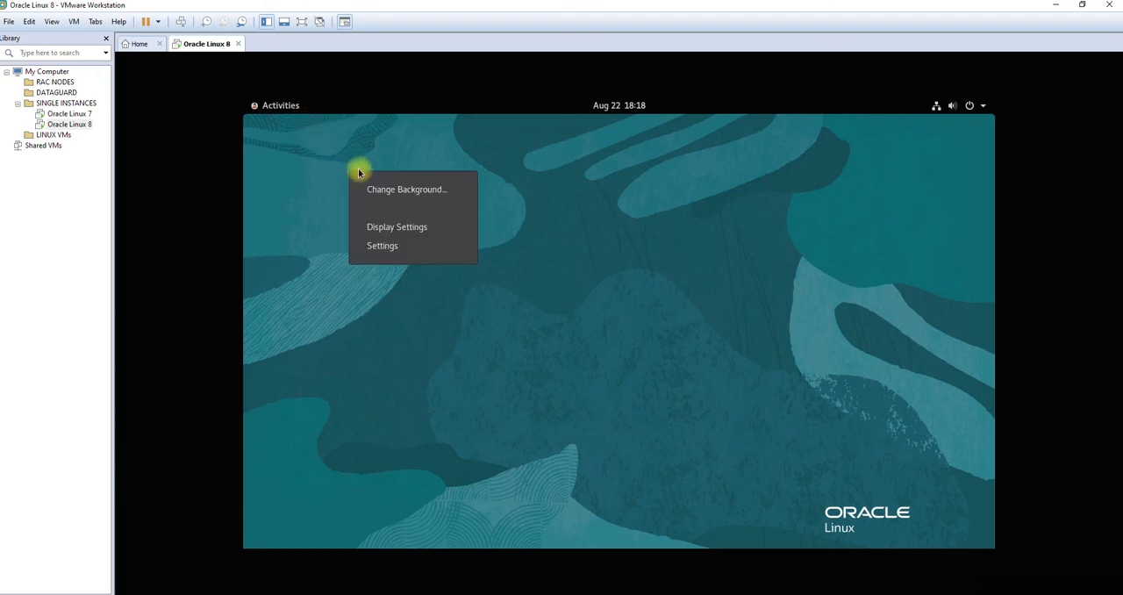
left_click(304, 152)
left_click(281, 107)
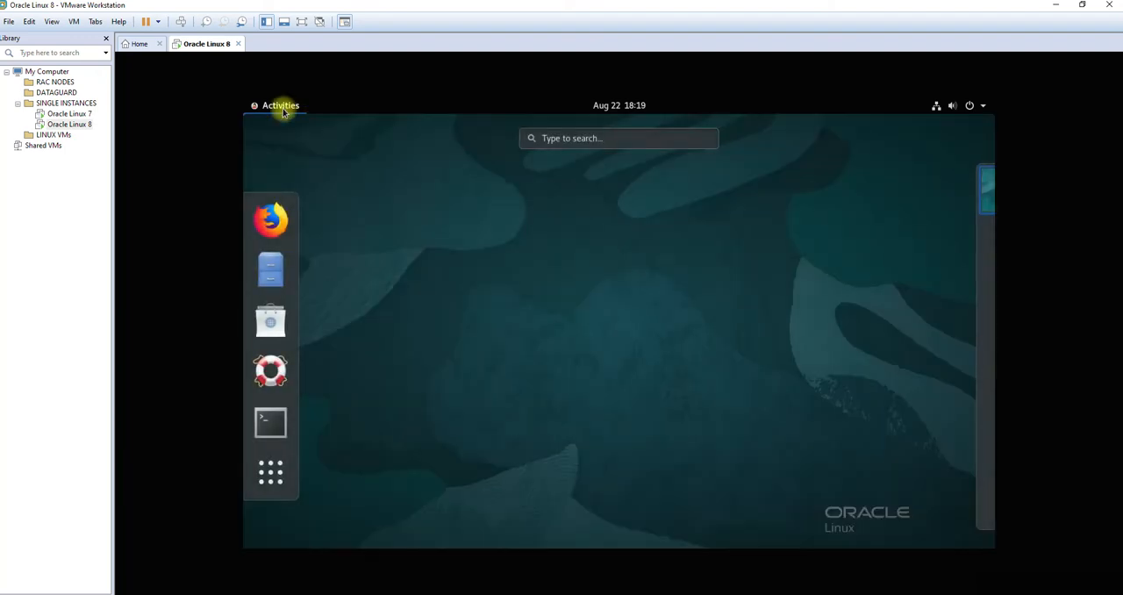
left_click(270, 422)
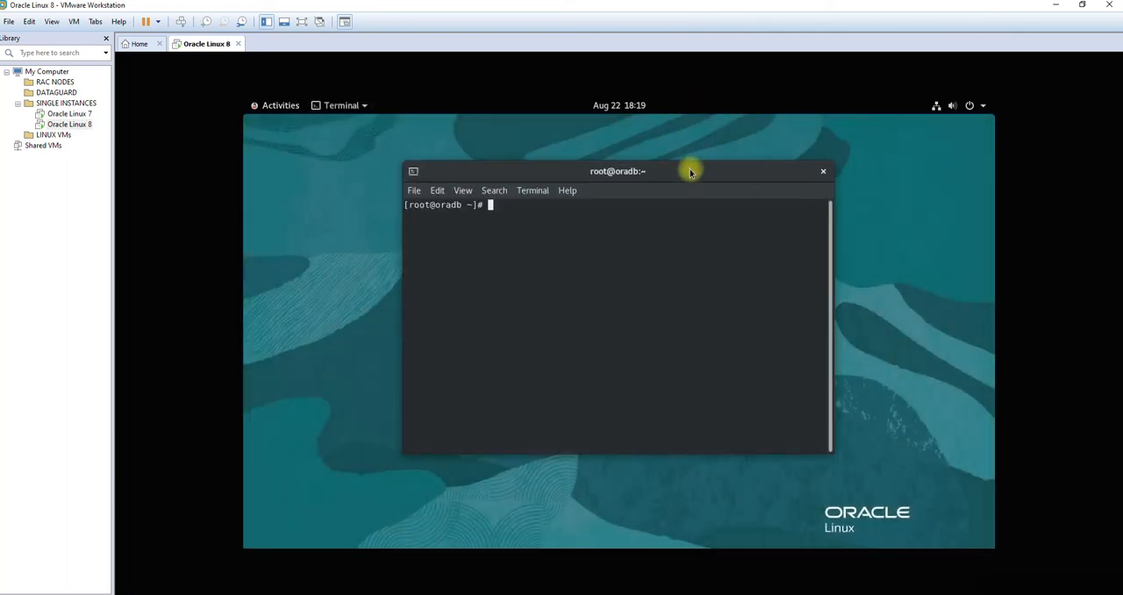
left_click_drag(689, 168, 694, 150)
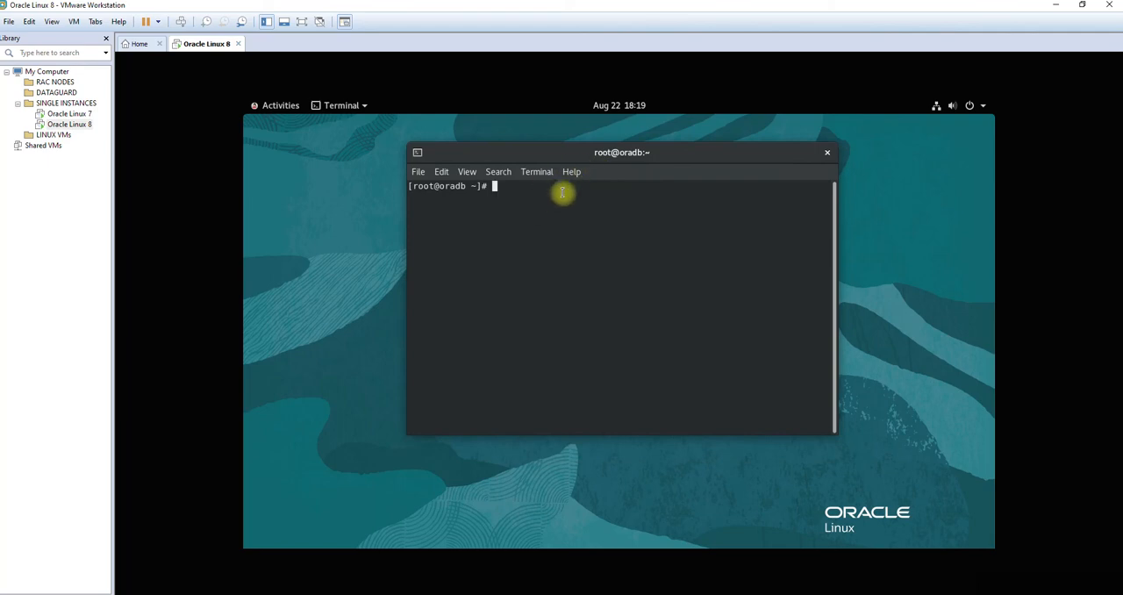
Step: Stop the firewall with systemctl stop firewalld.service
type("systemctl stop fir")
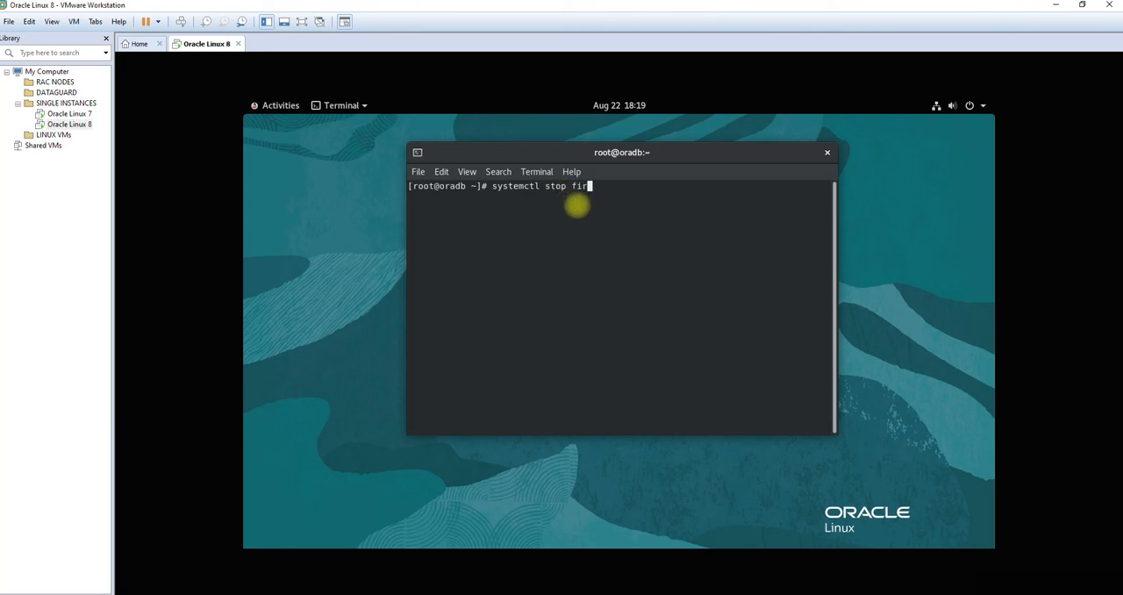
key("Tab")
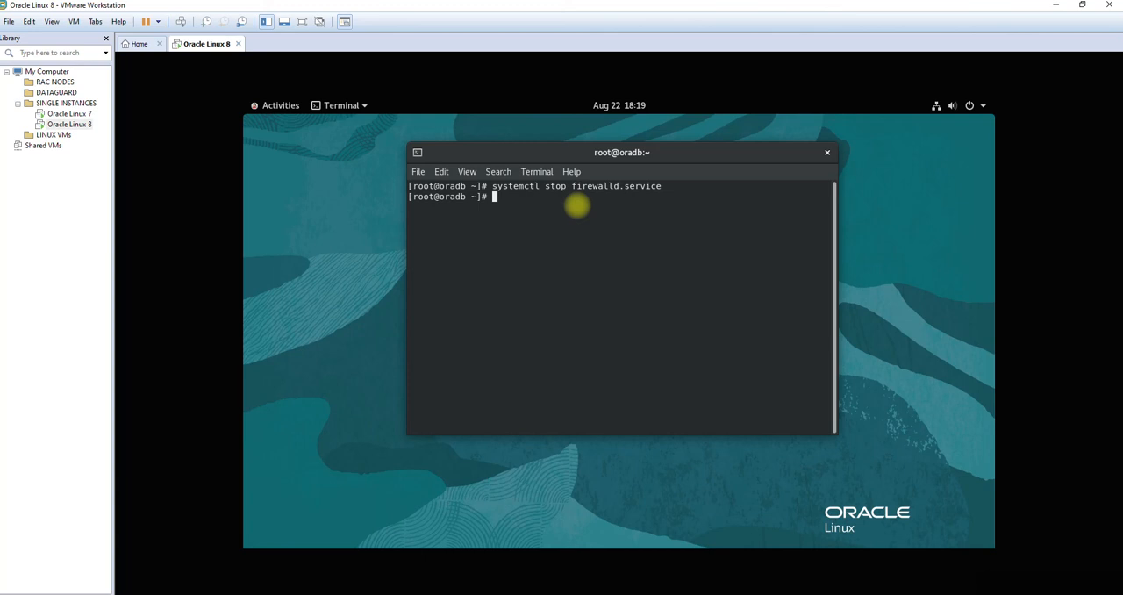
Step: Reuse the previous command as systemctl disable firewalld.service to keep the firewall from starting at boot
key("Up")
key("ctrl+Left")
key("ctrl+Left")
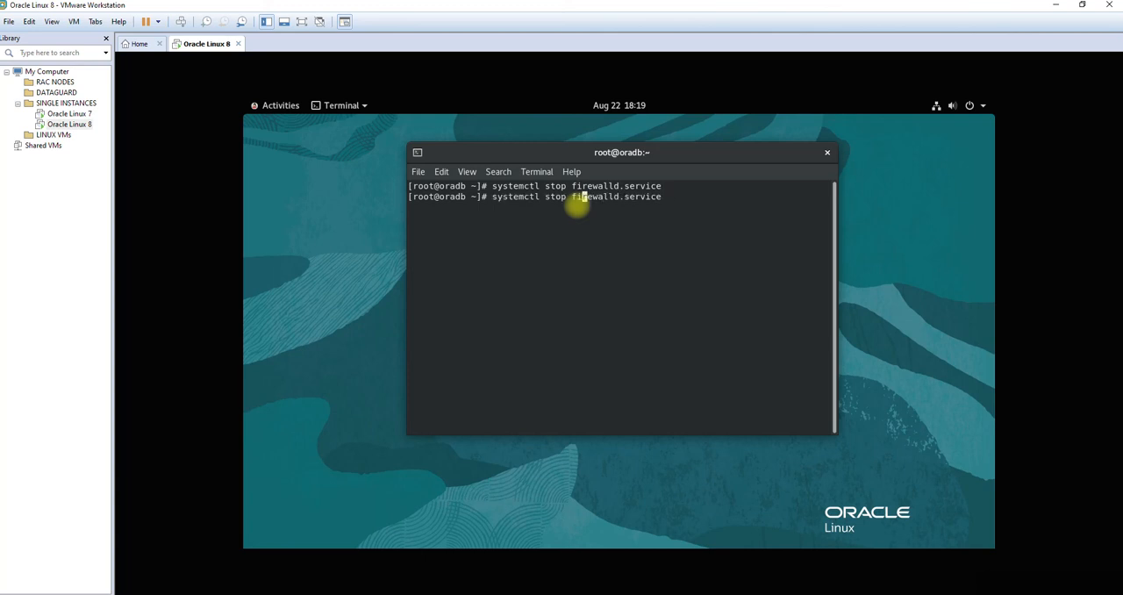
key("Left")
key("BackSpace")
key("BackSpace")
key("BackSpace")
key("BackSpace")
type("disable")
key("Return")
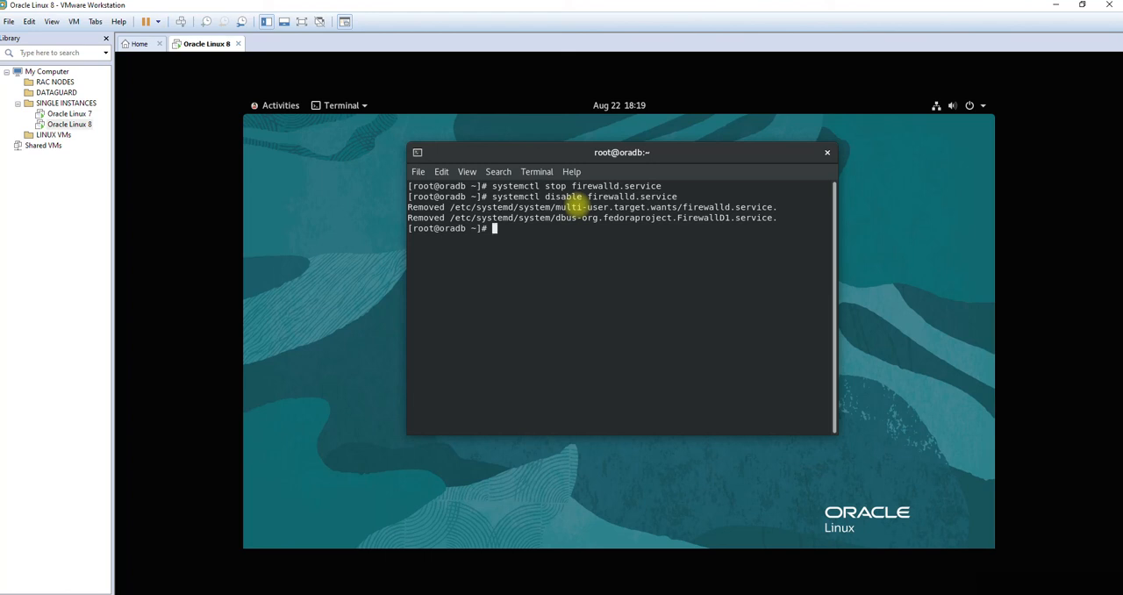
Step: Check the firewall's state with systemctl status firewalld.service and return to the prompt
key("Up")
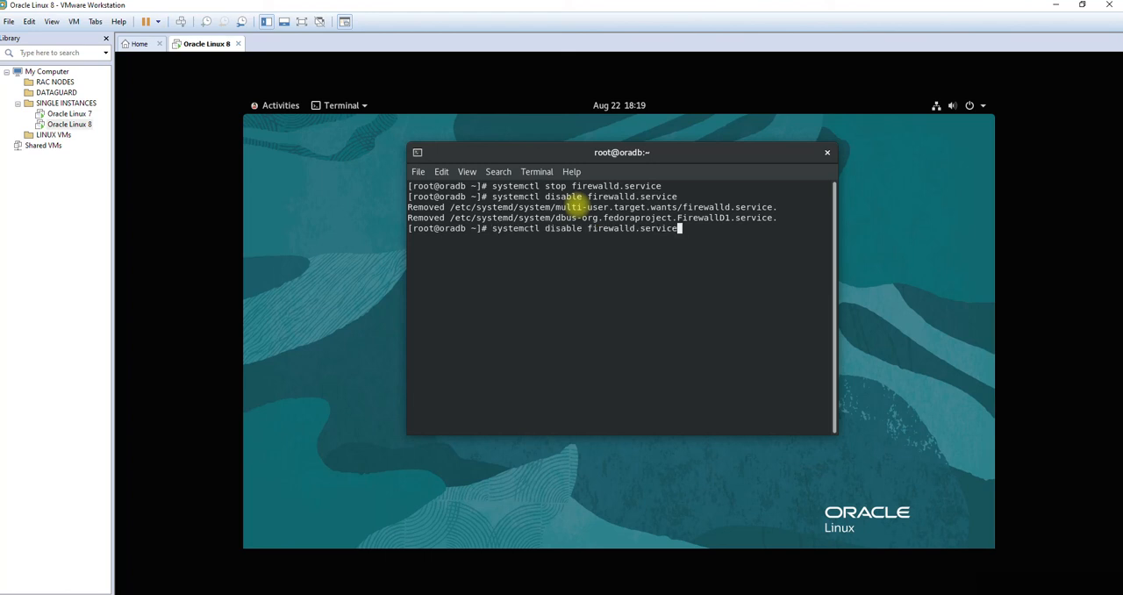
key("Left")
key("Left")
key("Left")
key("Left")
key("Left")
key("Left")
key("Left")
key("Left")
key("Left")
key("Left")
key("Left")
key("Left")
key("Left")
key("Left")
key("Left")
key("Left")
key("Left")
key("Left")
key("BackSpace")
key("BackSpace")
key("BackSpace")
key("BackSpace")
key("BackSpace")
key("BackSpace")
key("BackSpace")
type("status")
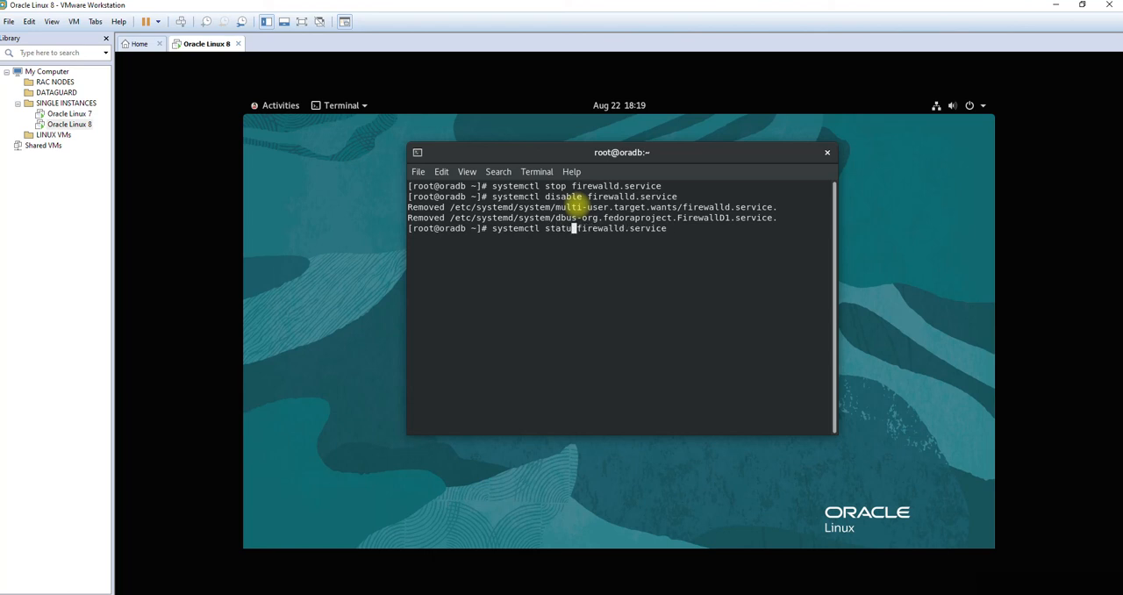
key("Return")
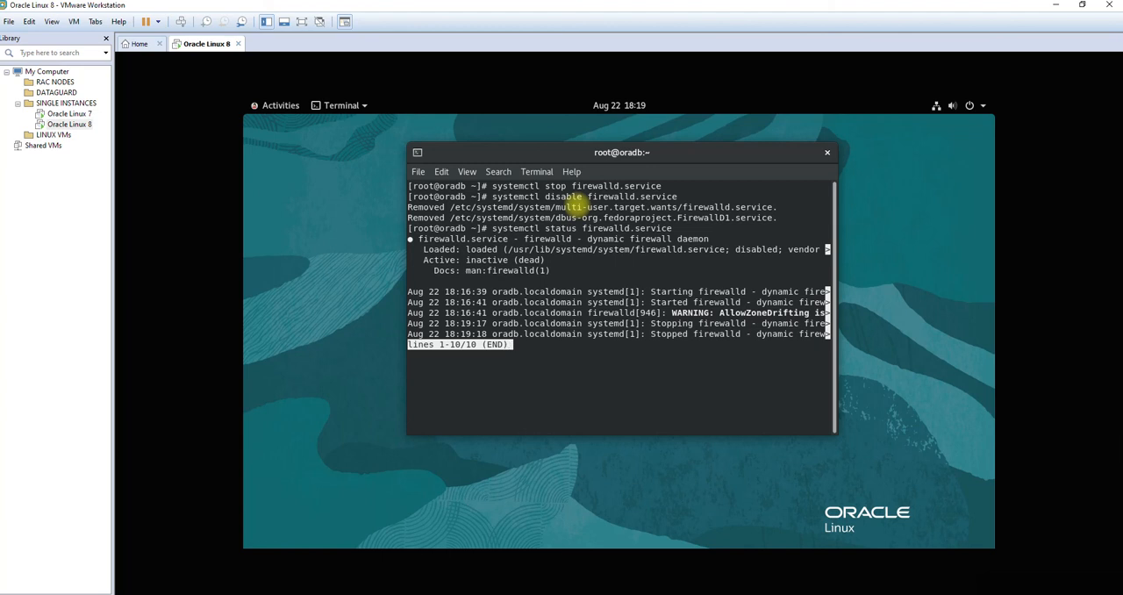
key("q")
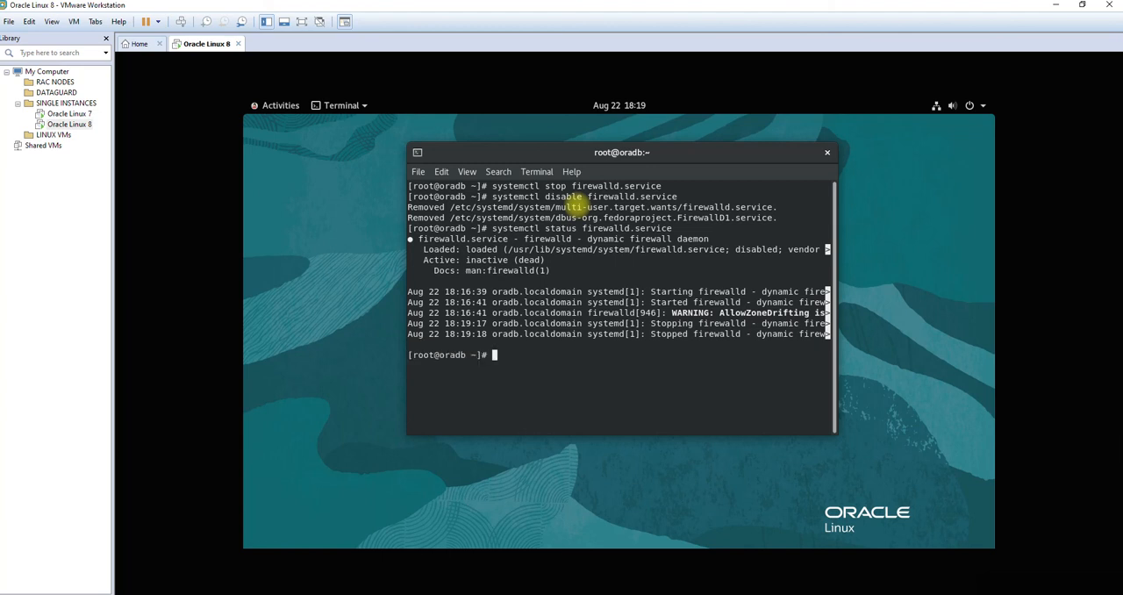
Step: Examine the firewalld service's Active line in the status output
key("Return")
key("Return")
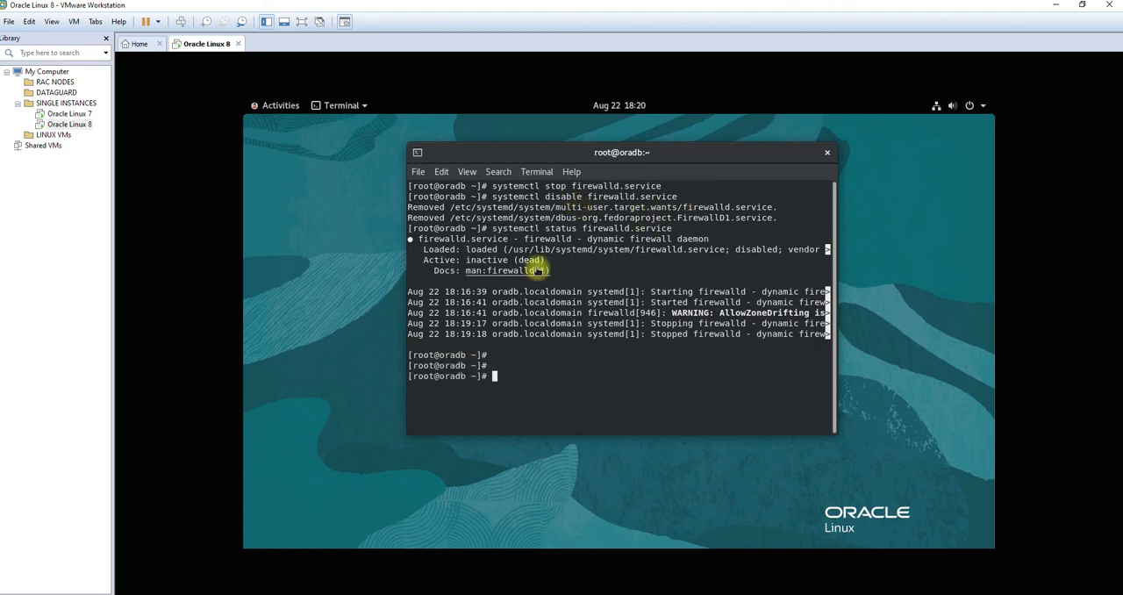
left_click_drag(549, 259, 460, 260)
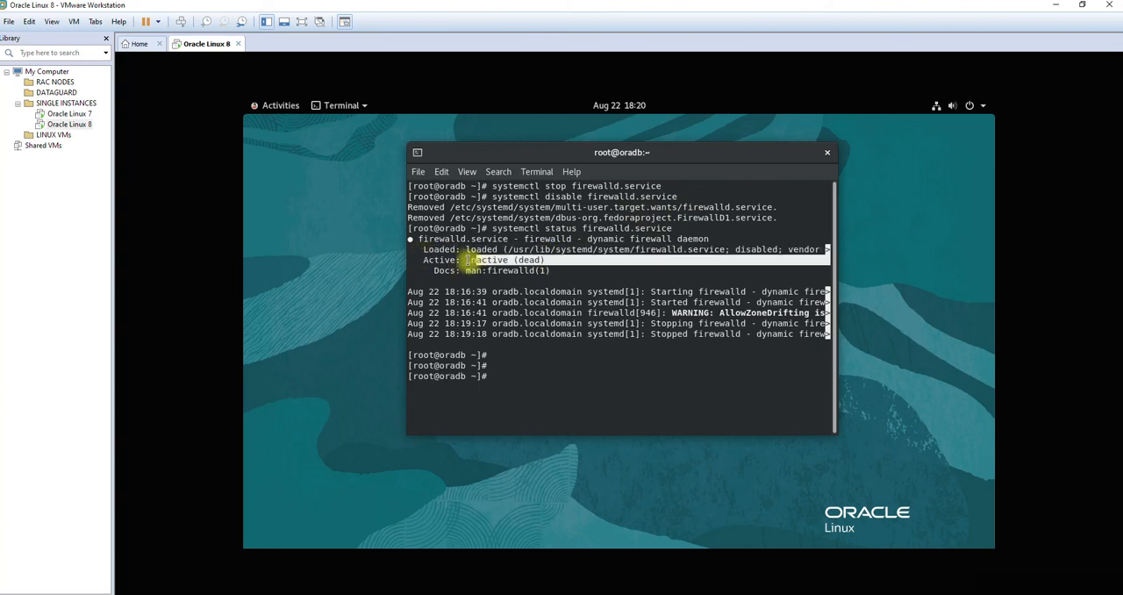
left_click(432, 260)
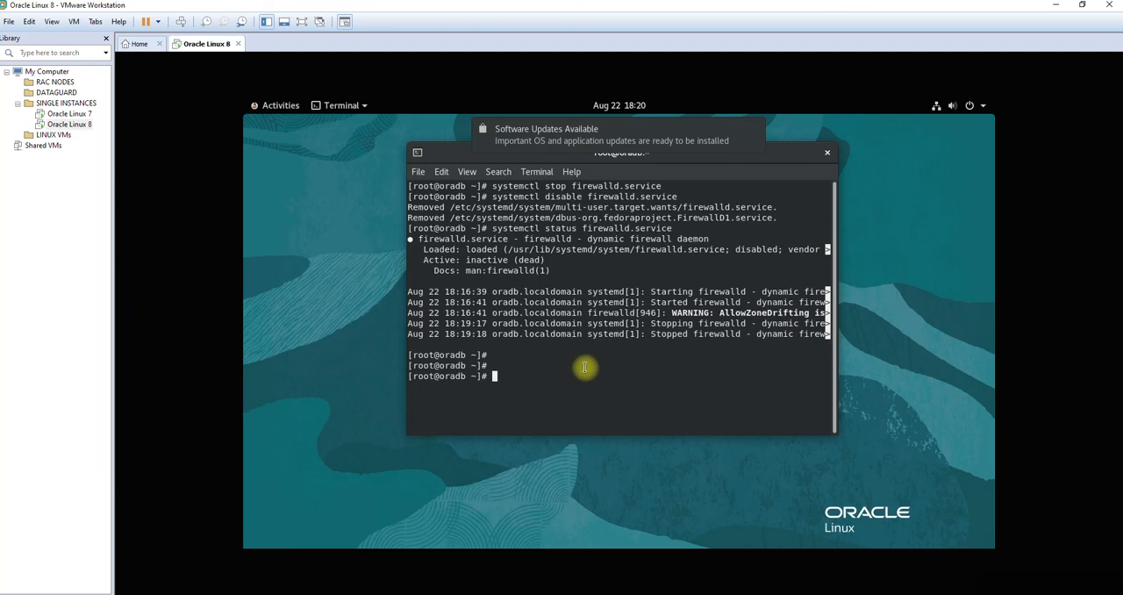
Step: View the available software updates from the notification, and close the Software window without downloading them
mouse_move(570, 140)
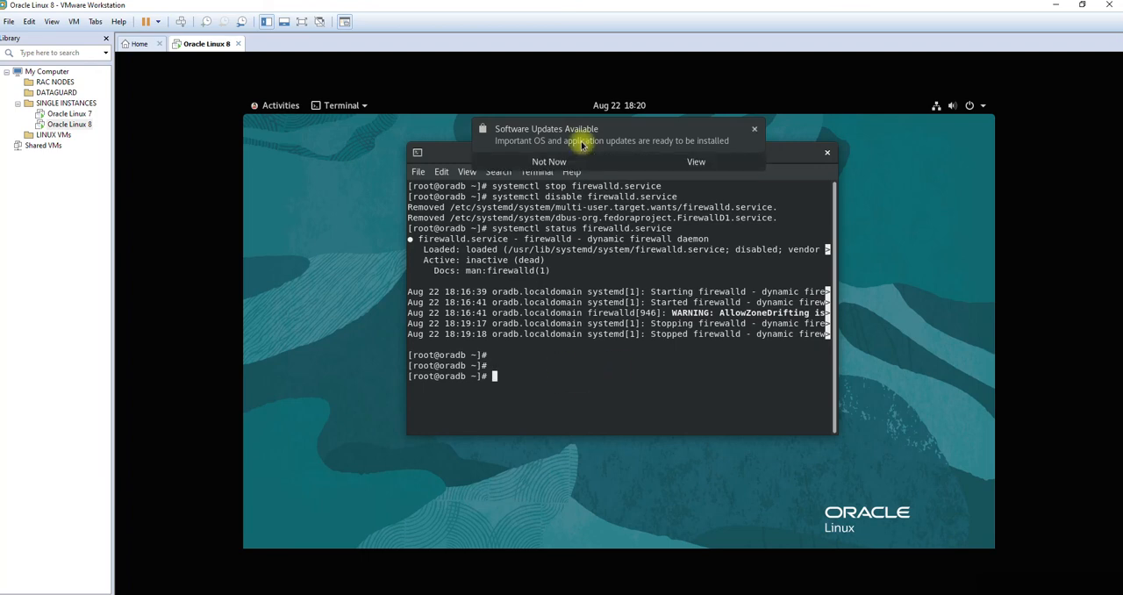
left_click(693, 163)
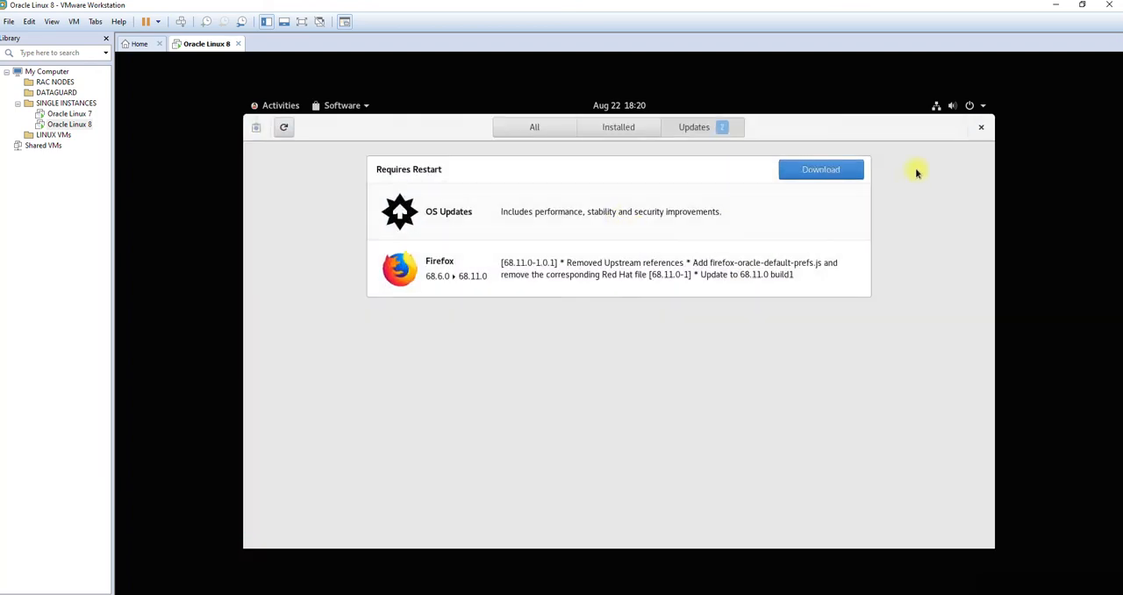
left_click(983, 127)
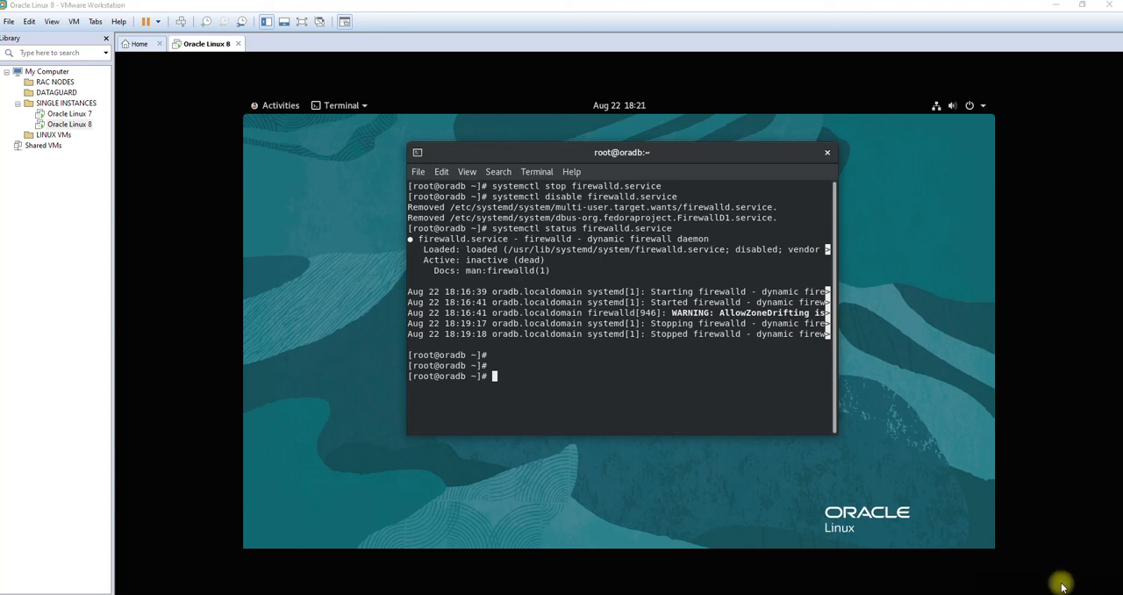
Step: Paste and run yum install -y oracle-database-preinstall-19c, and enlarge the Terminal window to show more output
right_click(639, 353)
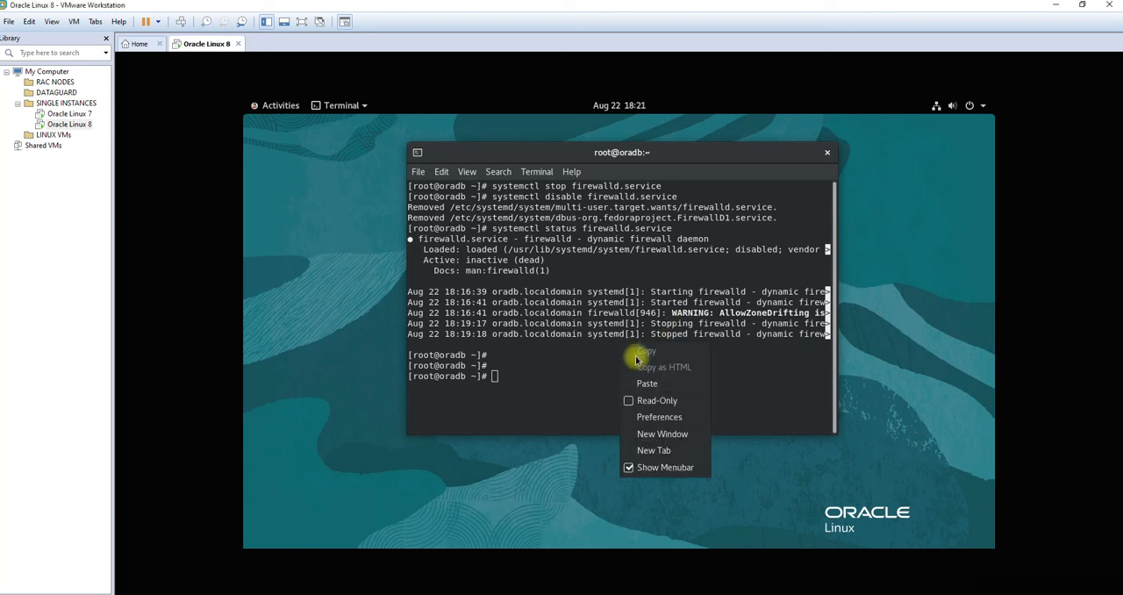
key("Escape")
left_click(653, 385)
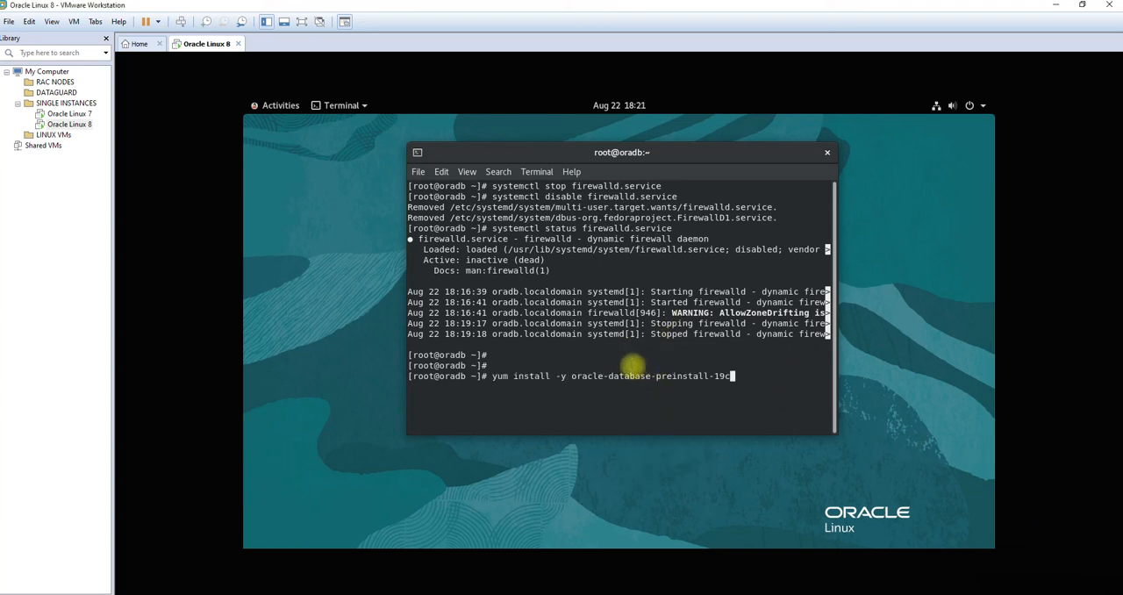
key("Return")
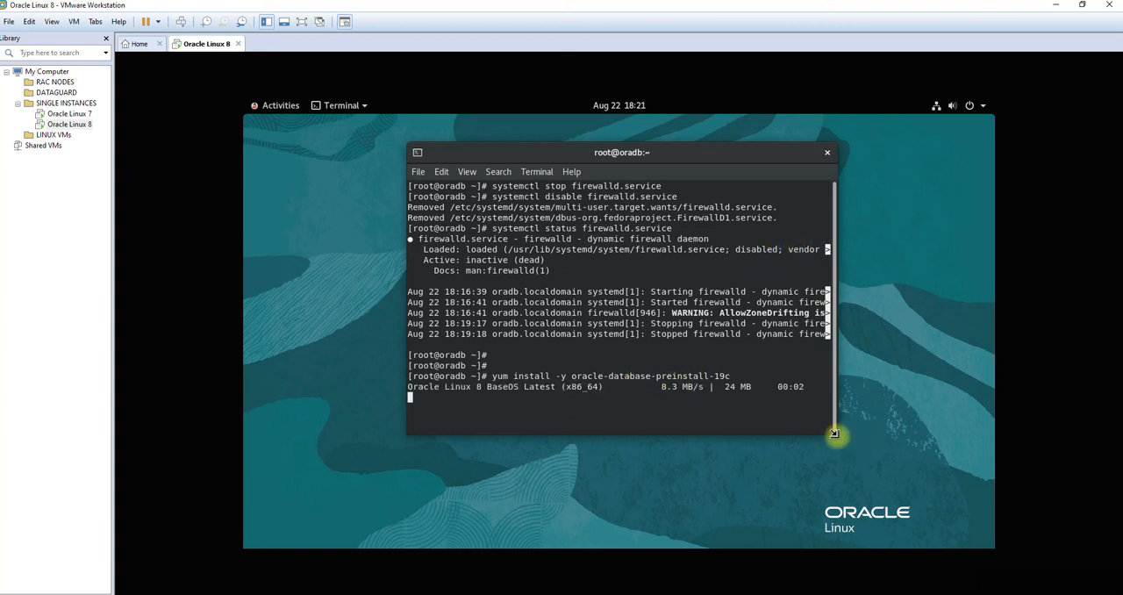
left_click_drag(834, 431, 963, 497)
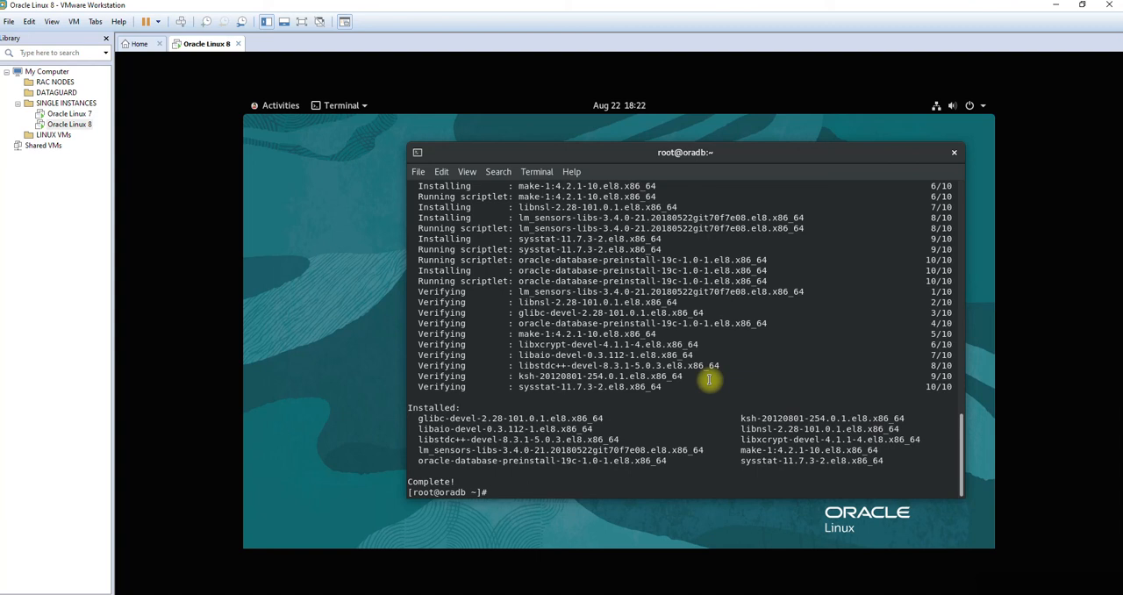
Step: Open the /etc/hosts file in vi from the root prompt
type("vi ")
type("/t")
type("tc/")
type("hosts")
key("Return")
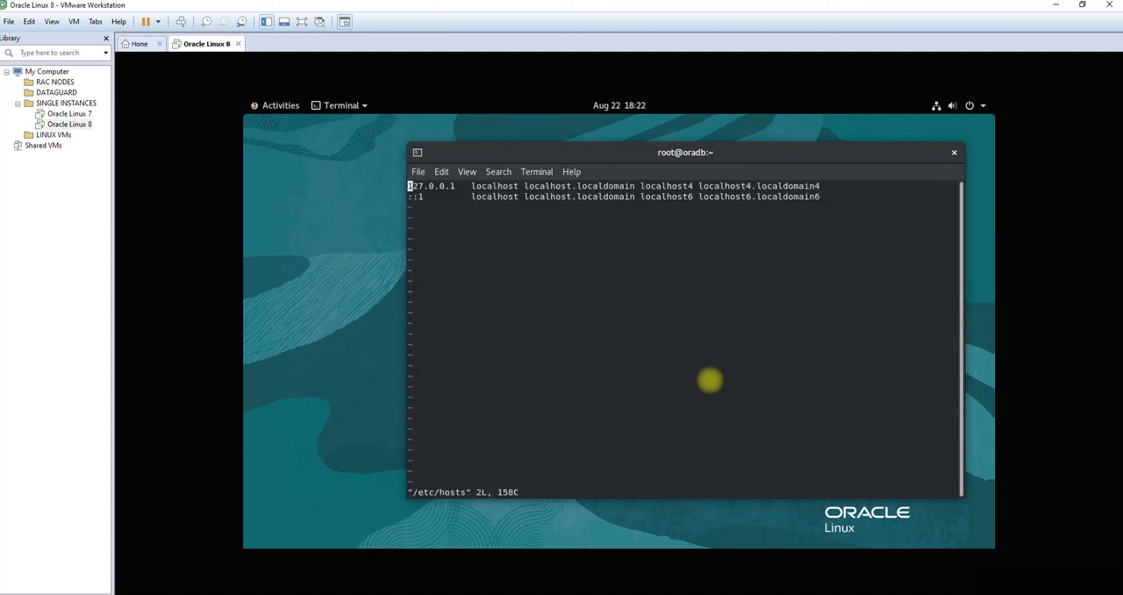
Step: Add the entry 192.168.10.155 oradb.localdomain on a new line below the ::1 entry, and save and quit the hosts file
key("i")
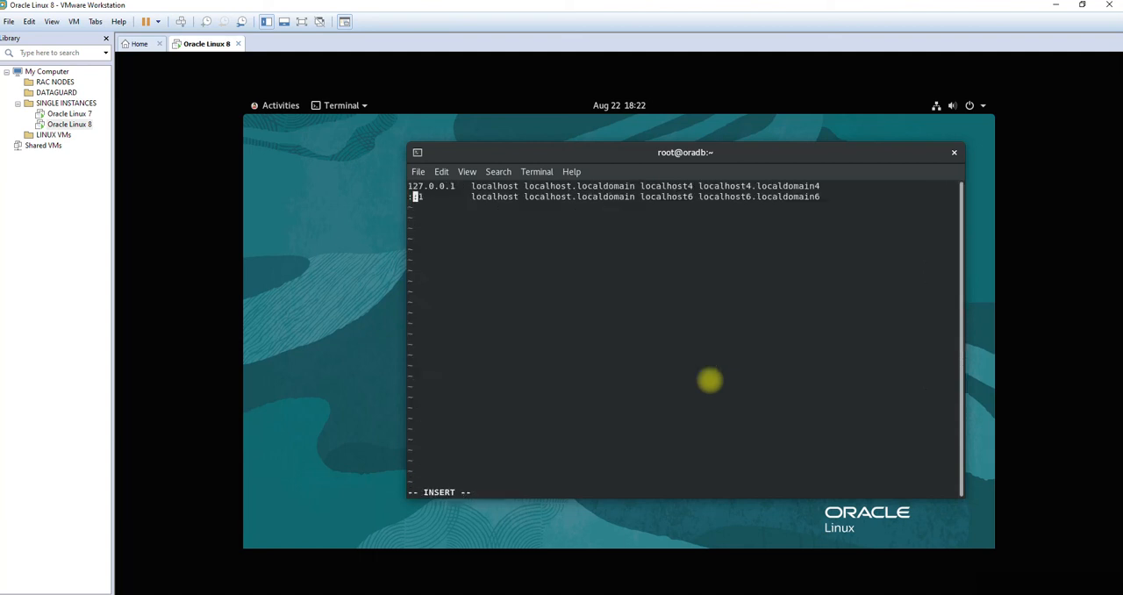
key("Right")
key("Right")
key("Right")
key("Right")
key("Right")
key("Right")
key("Right")
key("Right")
key("Right")
key("Right")
key("Right")
key("Right")
key("Right")
key("Right")
key("Right")
key("Right")
key("Right")
key("Right")
key("Right")
key("Right")
key("Right")
key("Right")
key("Right")
key("Right")
key("Right")
key("Right")
key("Right")
key("Right")
key("Right")
key("Right")
key("Right")
key("Right")
key("Right")
key("Right")
key("Right")
key("Right")
key("Right")
key("Right")
key("Right")
key("Right")
key("Return")
type("192.168.10.155 oradb.localdomai")
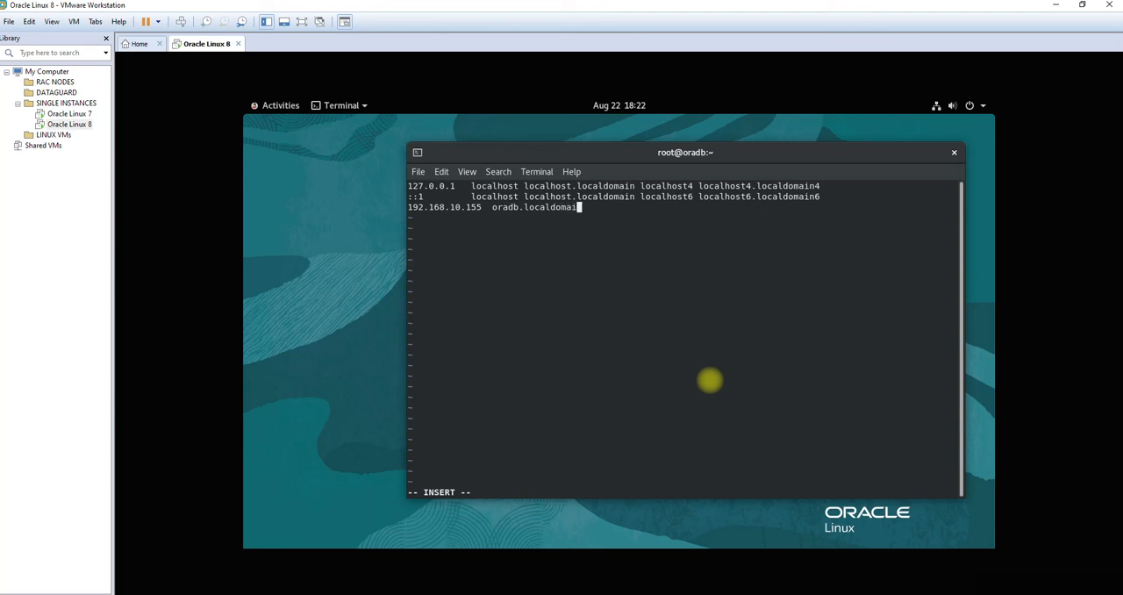
type("n")
key("Escape")
type(":wq")
key("Return")
Step: Check the machine's host name with hostname and its network addresses with ifconfig
type("h")
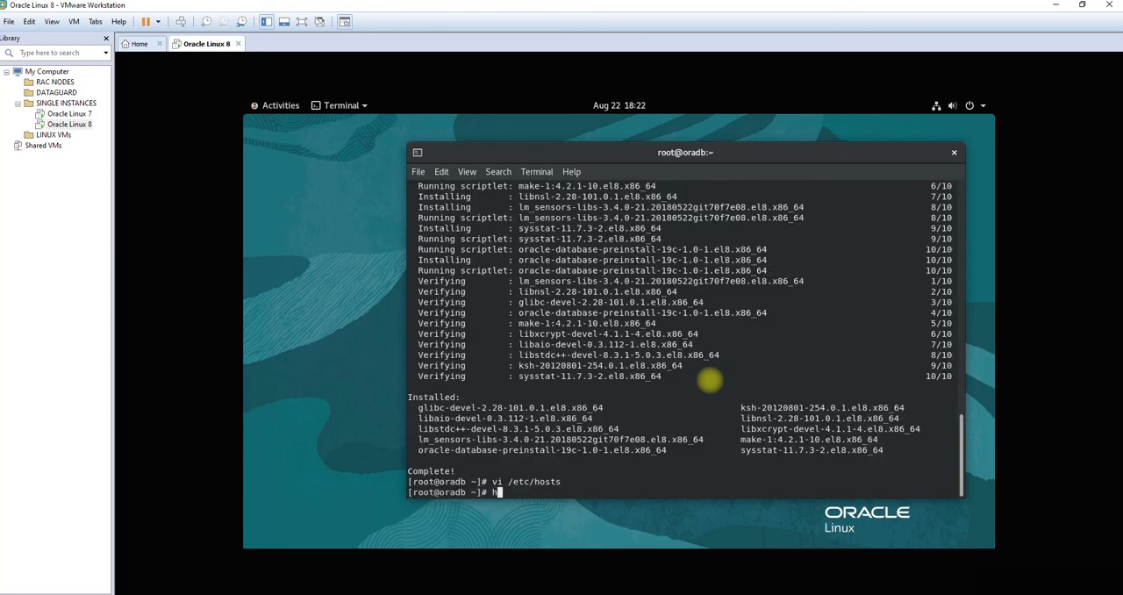
type("ostname")
key("Return")
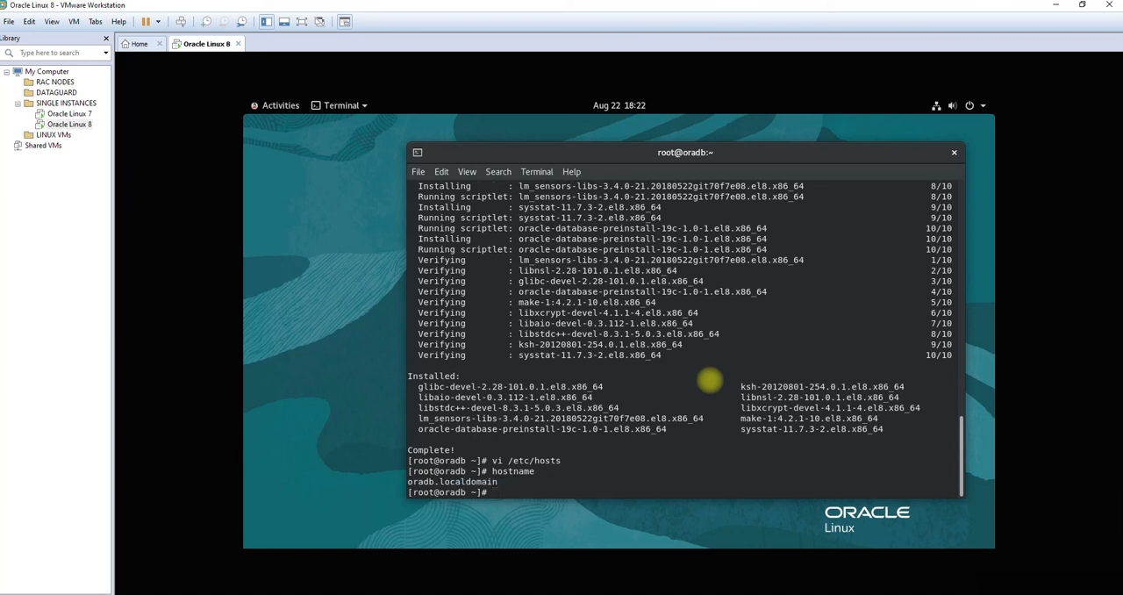
type("ifconfig")
key("Return")
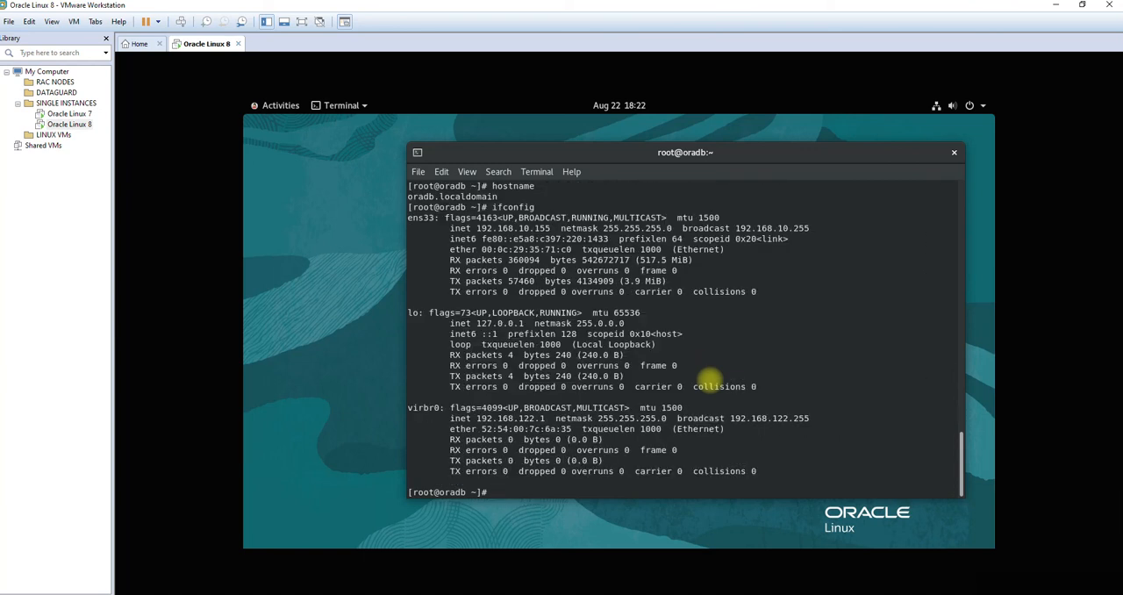